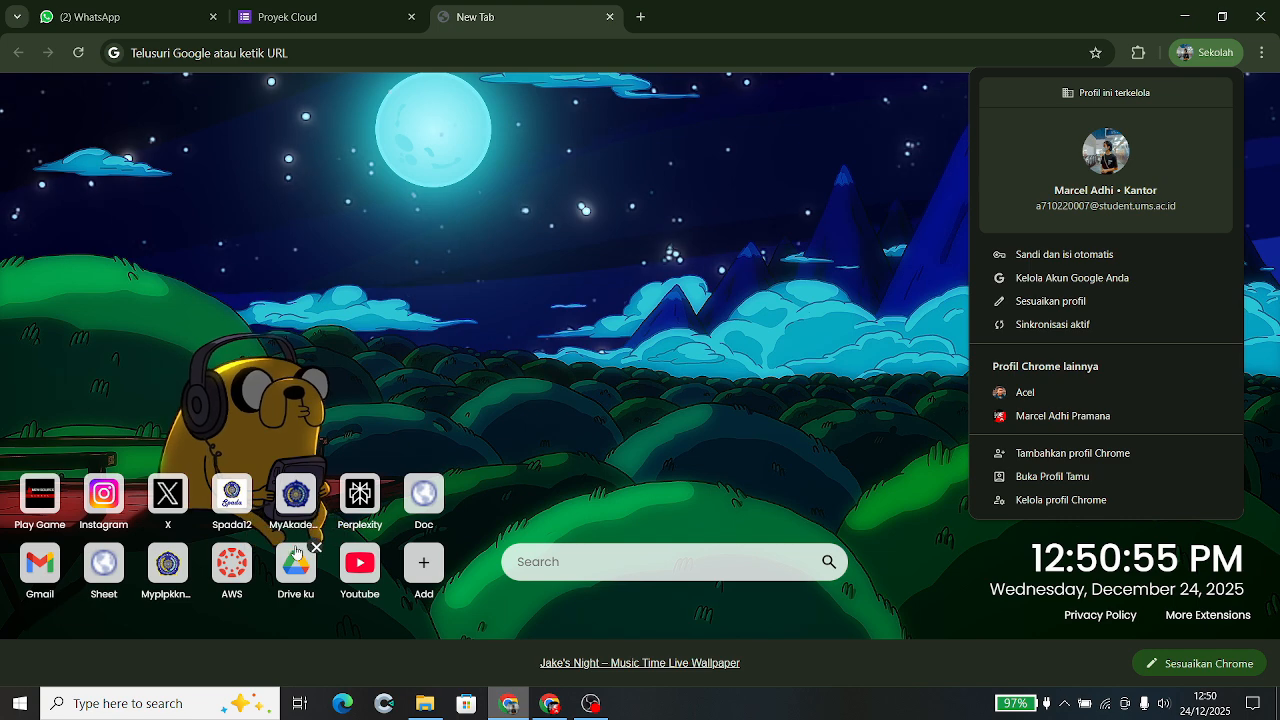
- Open AWS Academy from the new tab shortcuts so the saved credentials fill the login form
{"action": "left_click", "coordinate": [246, 576]}
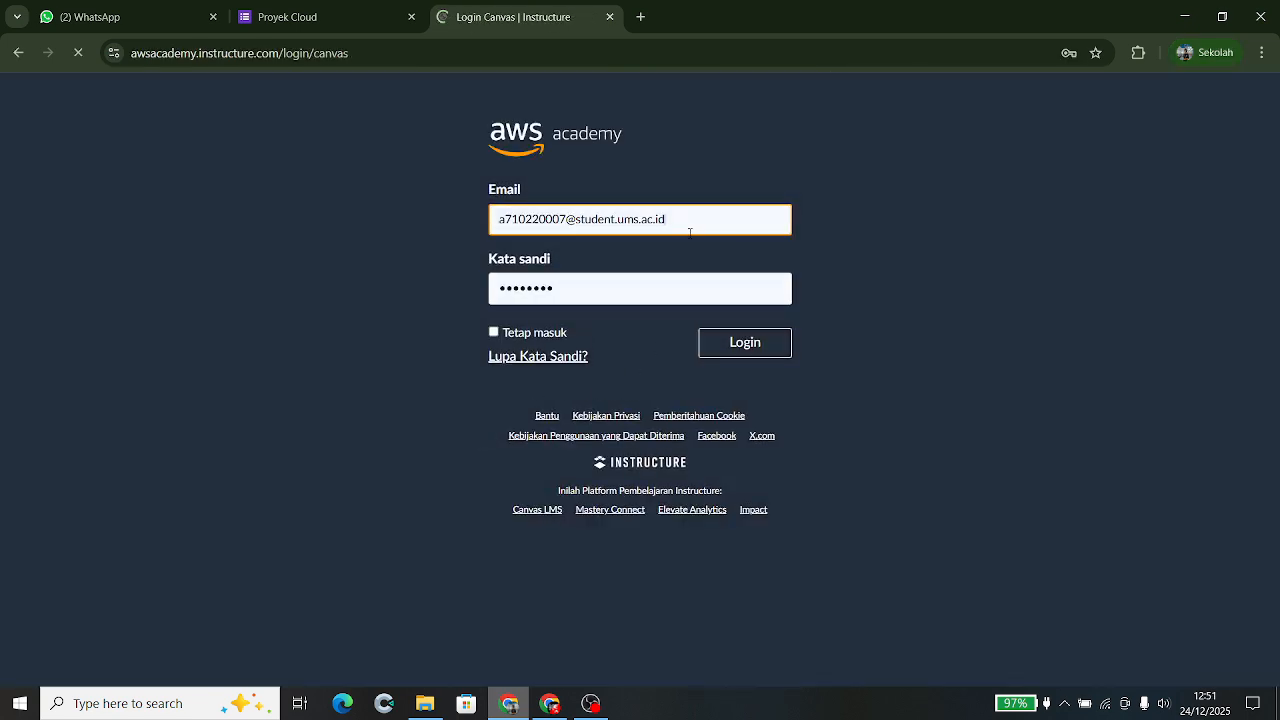
- Sign in to AWS Academy, then preview Diagram Tanpa Judul.drawio from Drive's home and view its Open with apps
{"action": "left_click", "coordinate": [733, 345]}
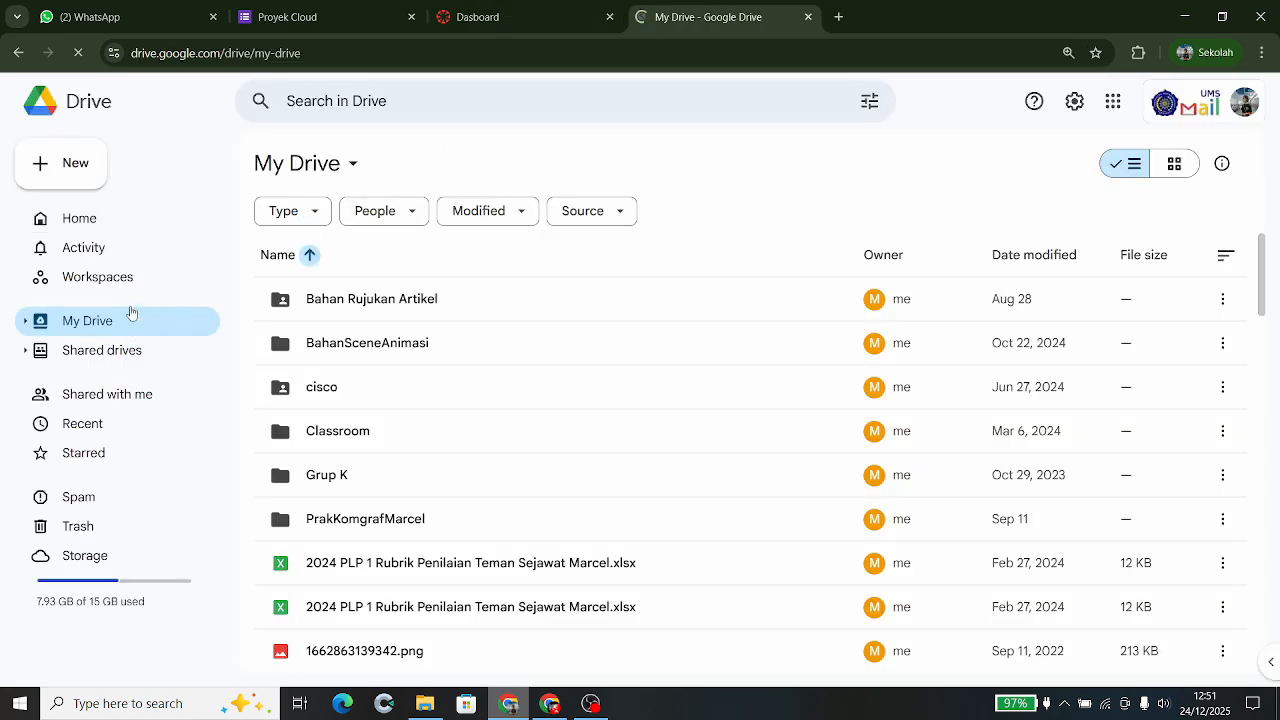
{"action": "left_click", "coordinate": [101, 227]}
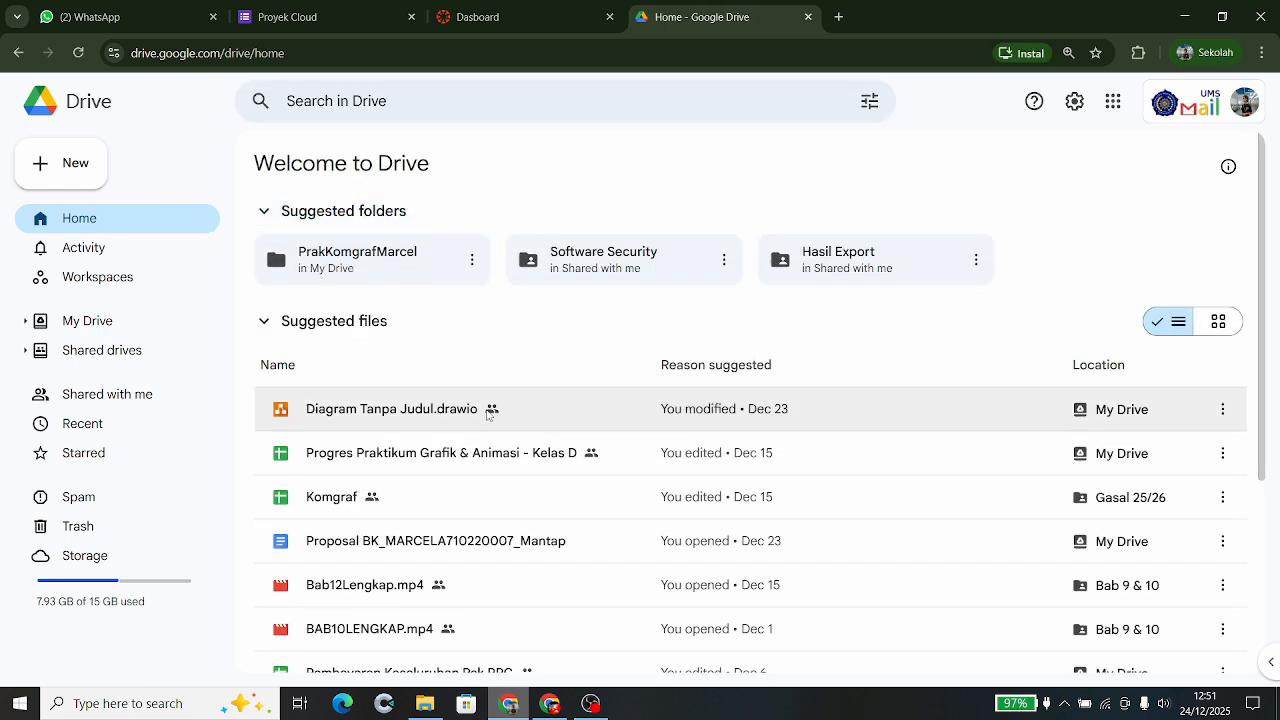
{"action": "double_click", "coordinate": [541, 420]}
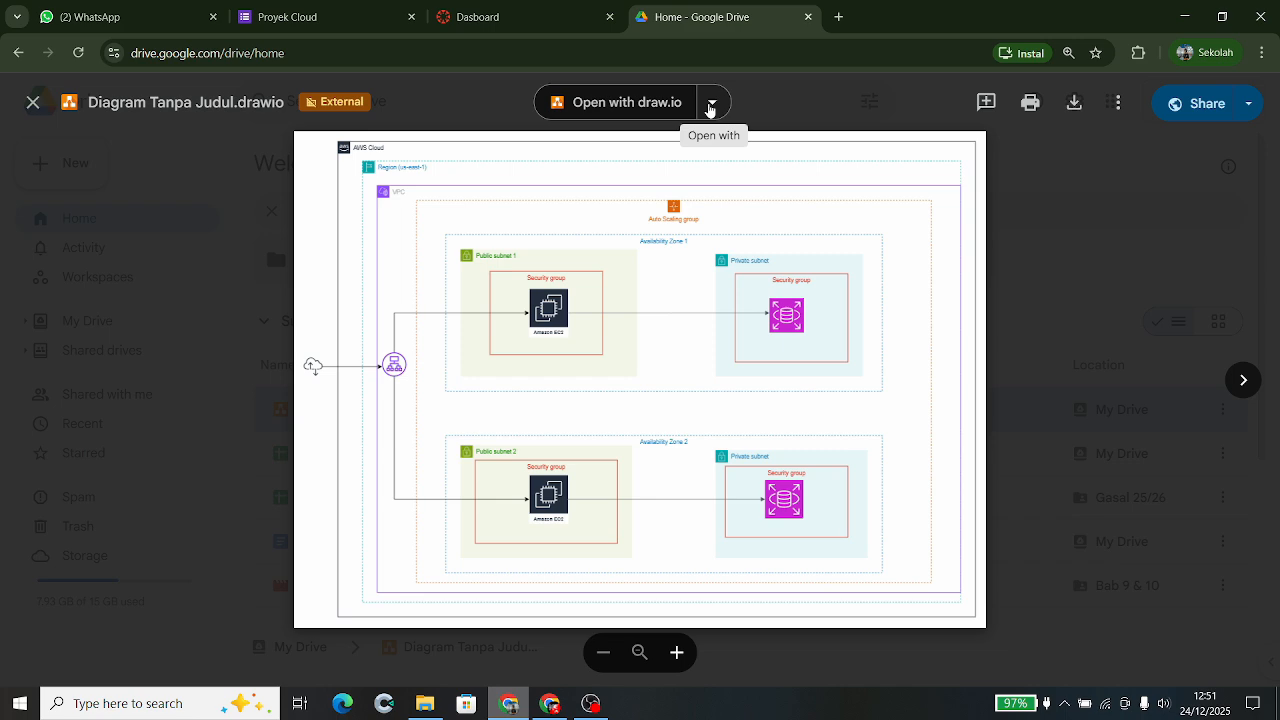
{"action": "left_click", "coordinate": [711, 106]}
- Open Diagram Tanpa Judul.drawio in draw.io and scroll around the architecture canvas
{"action": "left_click", "coordinate": [616, 172]}
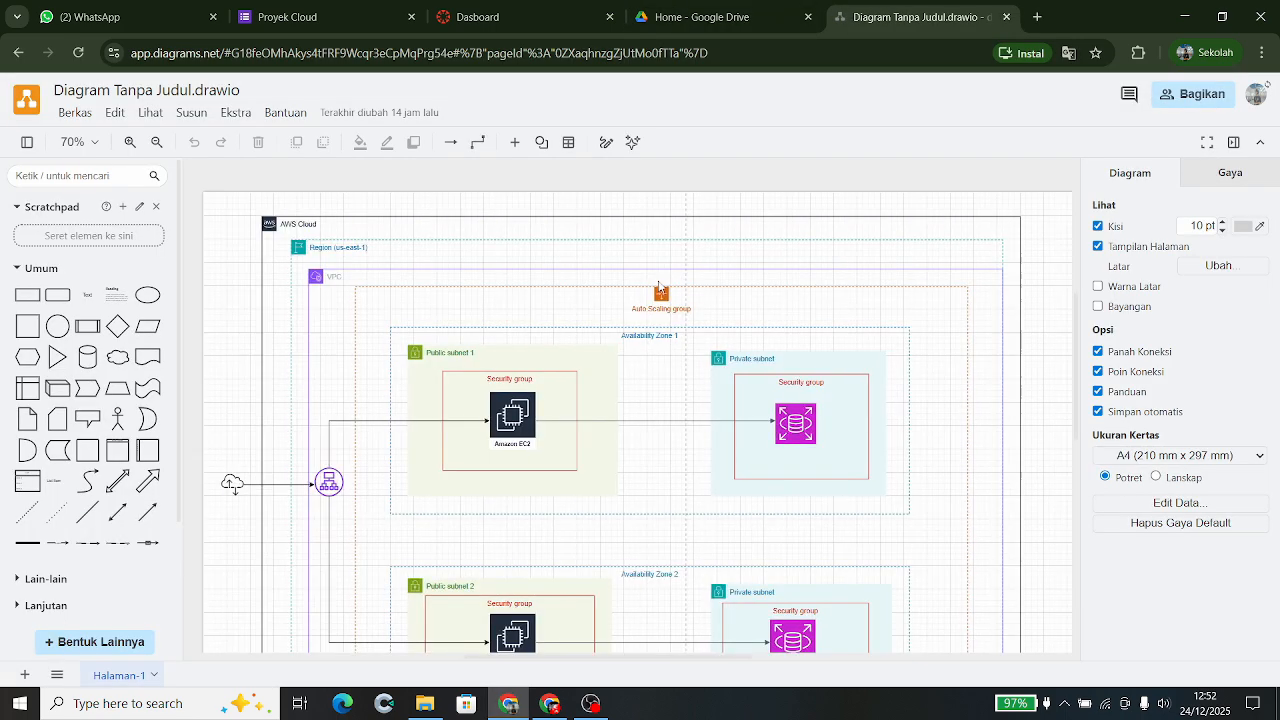
{"action": "scroll", "coordinate": [659, 287], "scroll_direction": "down", "scroll_amount": 3}
{"action": "scroll", "coordinate": [659, 287], "scroll_direction": "down", "scroll_amount": 1}
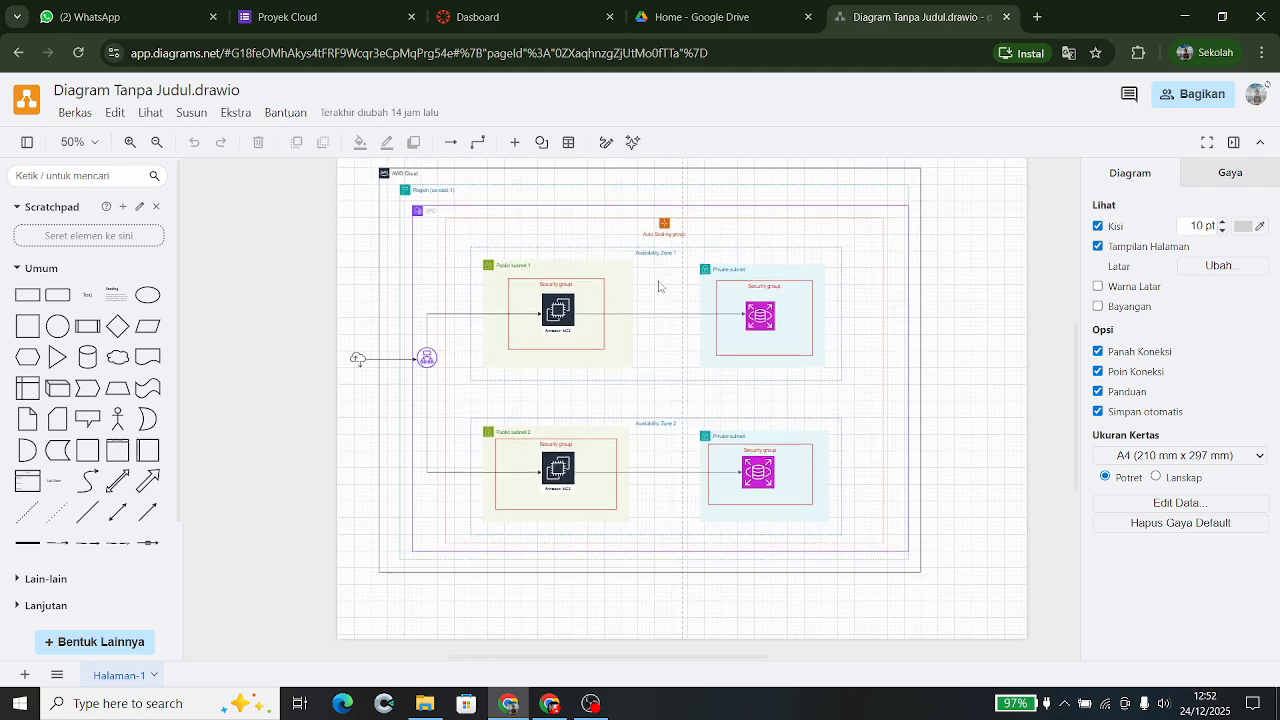
{"action": "scroll", "coordinate": [659, 287], "scroll_direction": "up", "scroll_amount": 2}
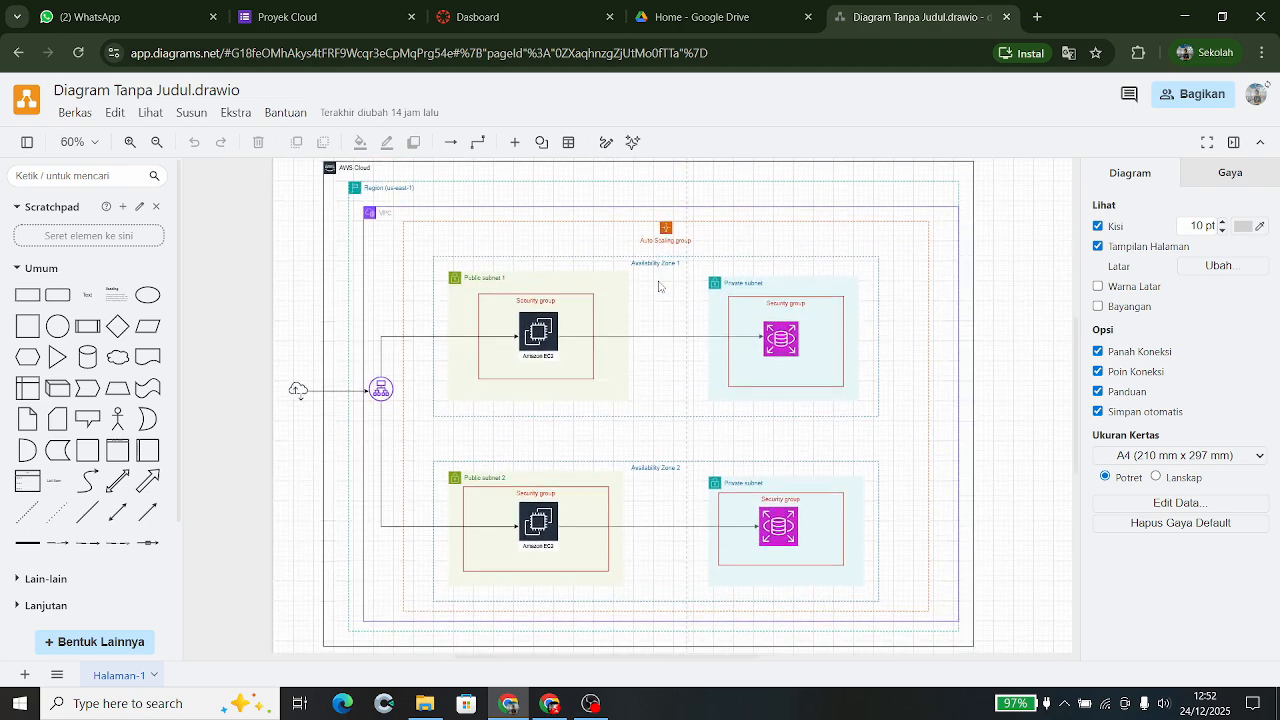
{"action": "scroll", "coordinate": [659, 287], "scroll_direction": "down", "scroll_amount": 1}
{"action": "scroll", "coordinate": [659, 287], "scroll_direction": "up", "scroll_amount": 1}
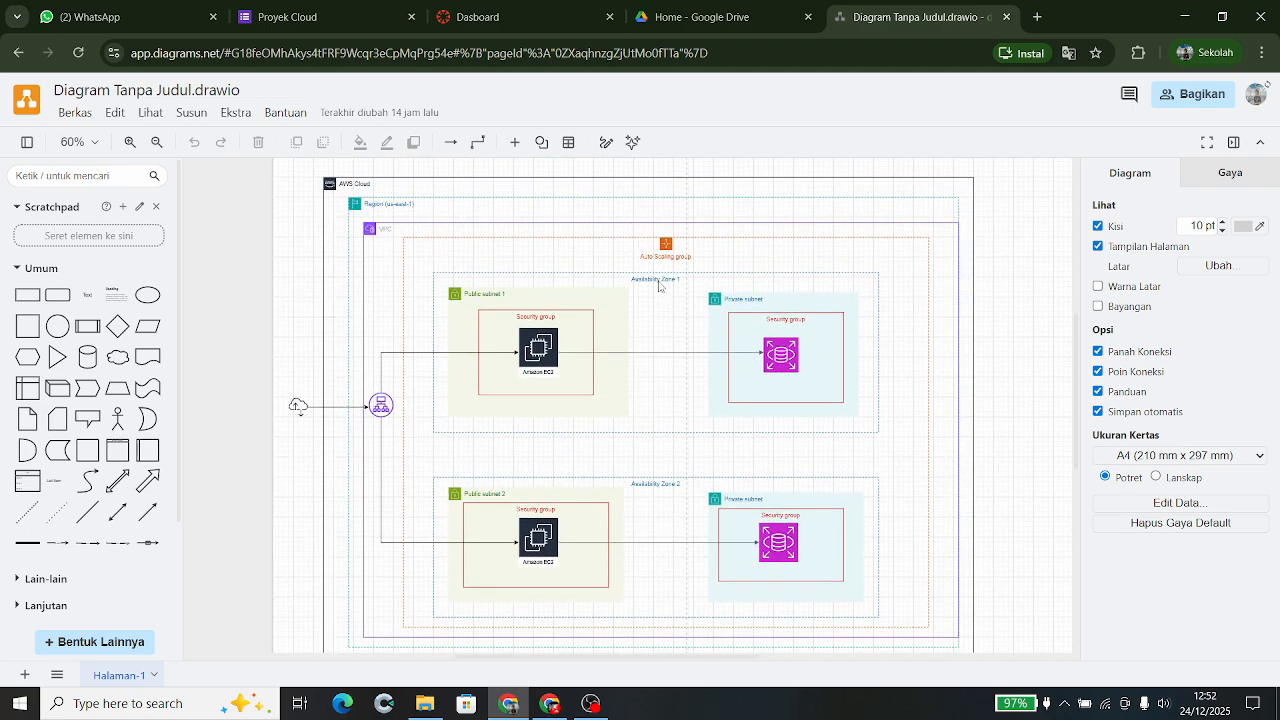
- Select the internet cloud icon and the VPC group to inspect them
{"action": "left_click", "coordinate": [299, 409]}
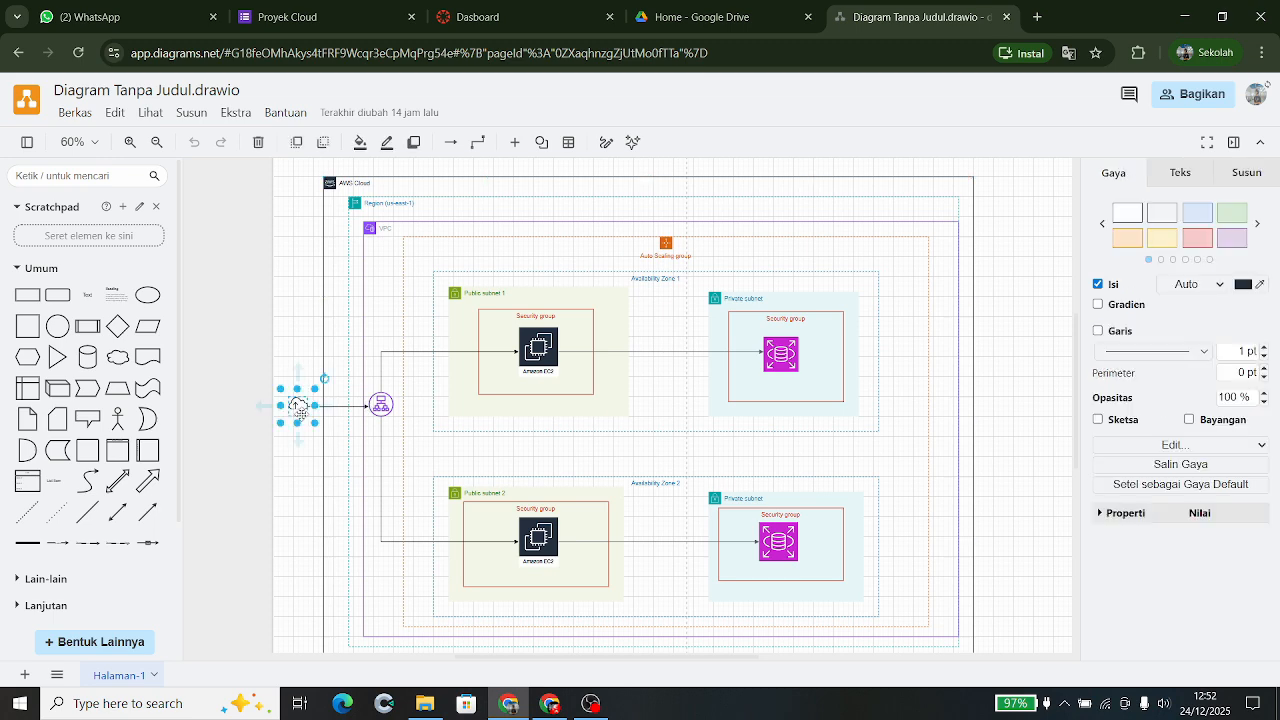
{"action": "left_click", "coordinate": [287, 360]}
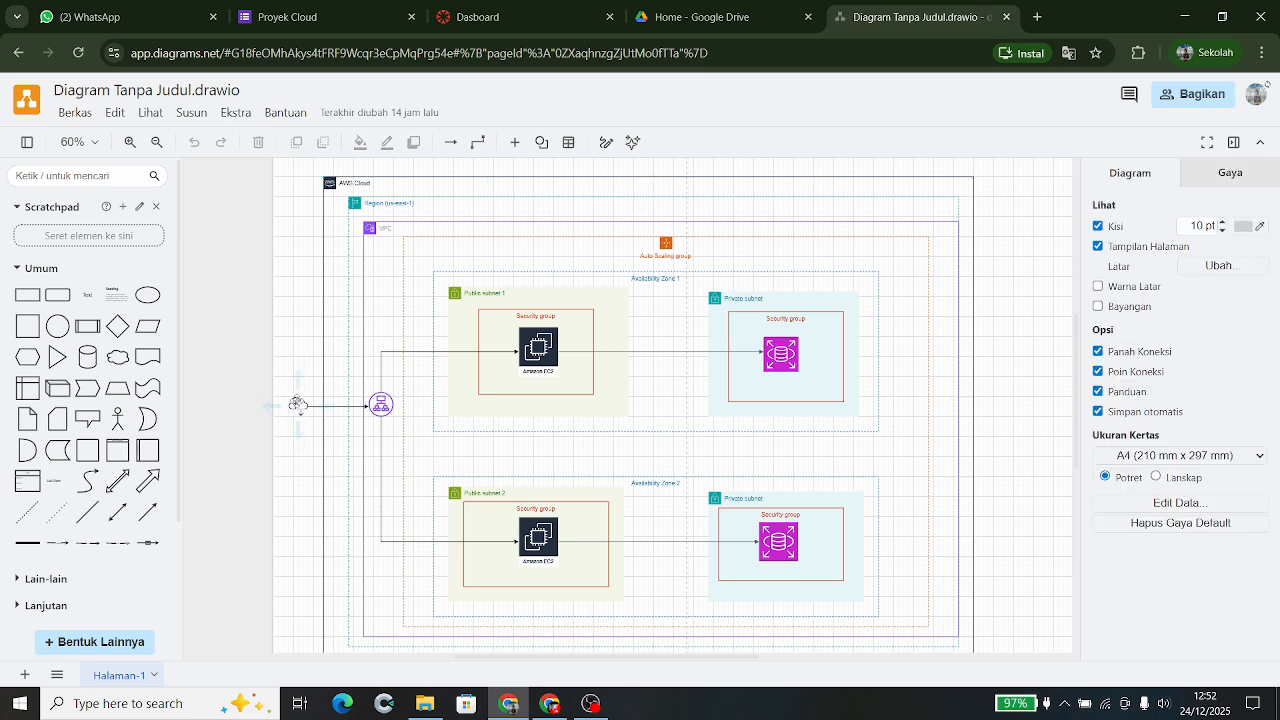
{"action": "left_click", "coordinate": [298, 405]}
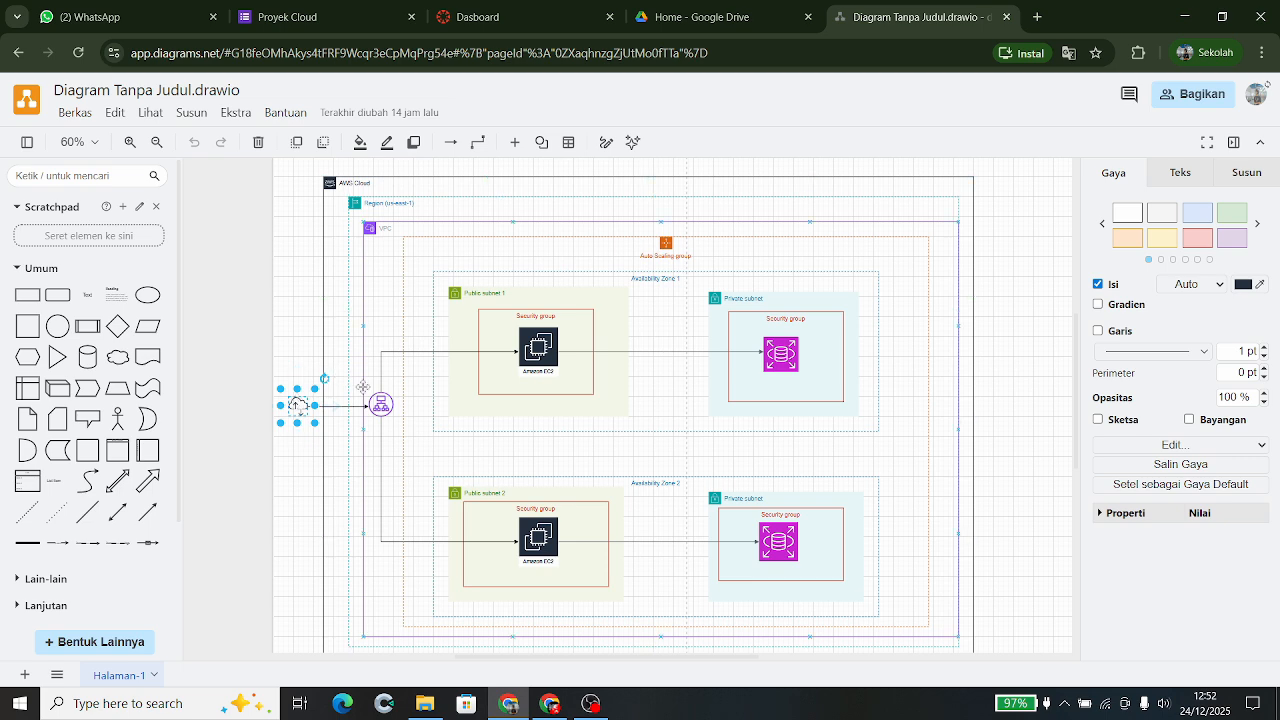
{"action": "left_click", "coordinate": [369, 228]}
{"action": "scroll", "coordinate": [371, 232], "scroll_direction": "up", "scroll_amount": 2}
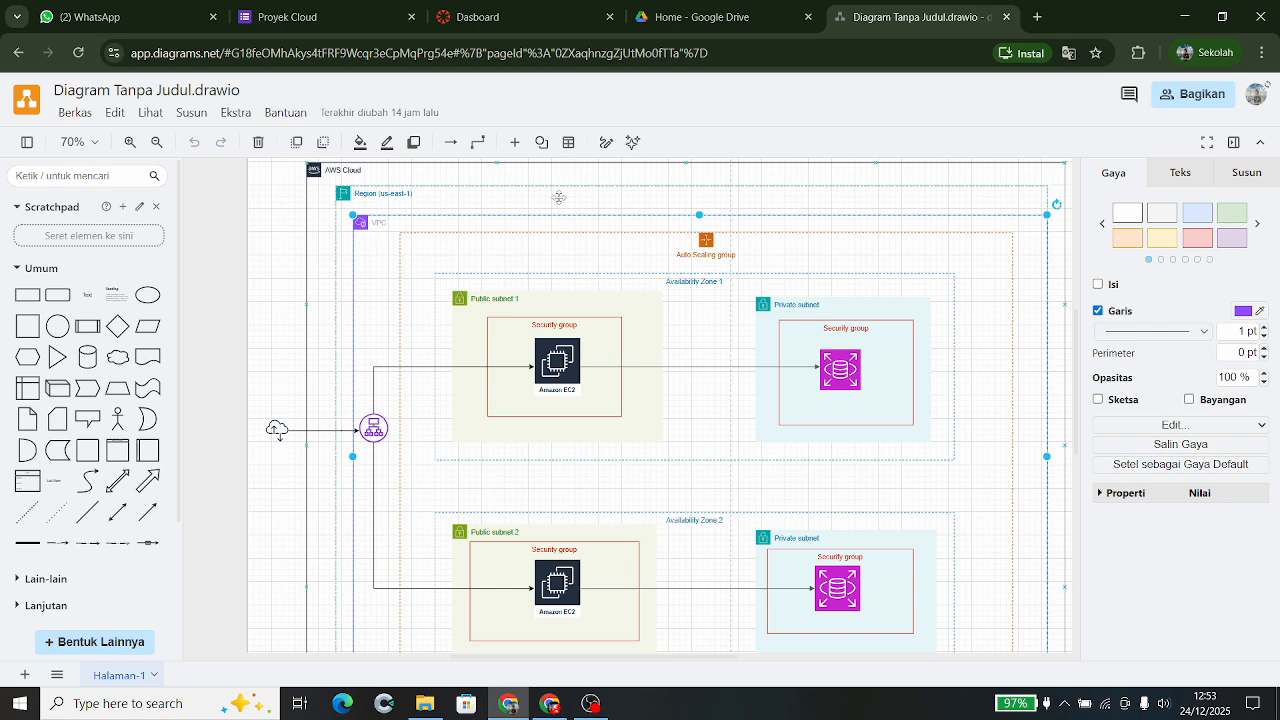
{"action": "left_click", "coordinate": [604, 296]}
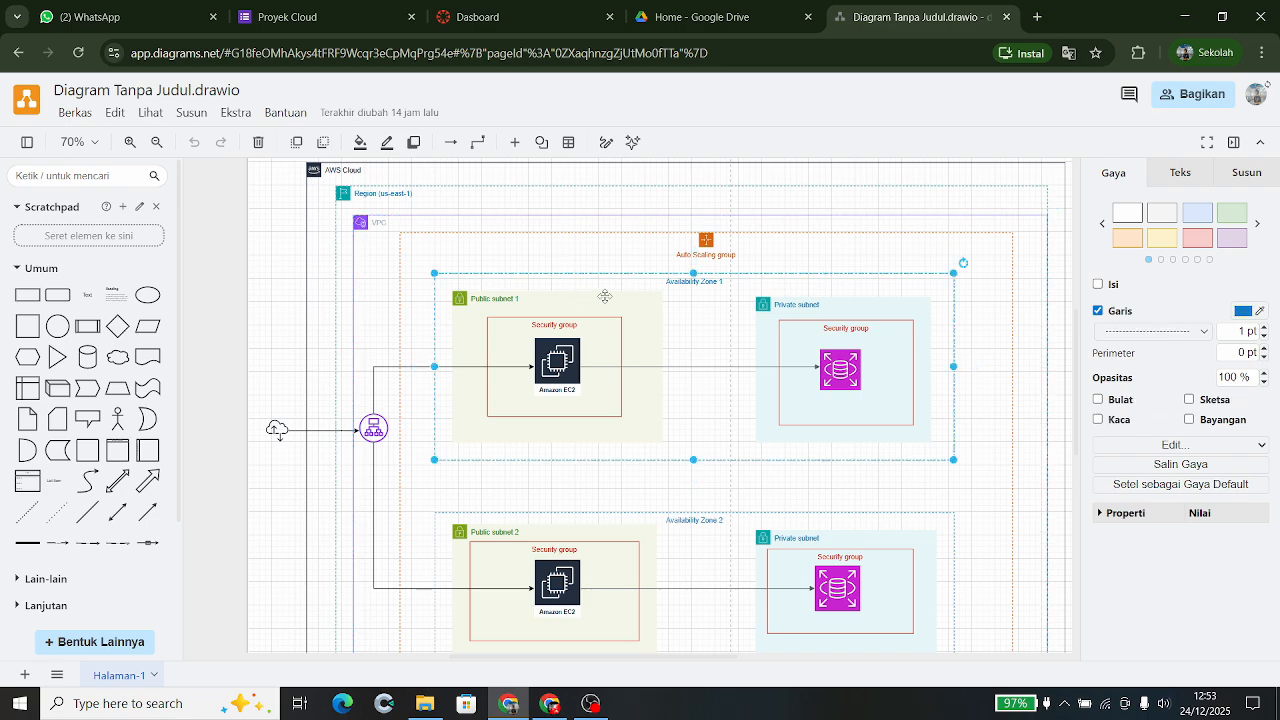
{"action": "scroll", "coordinate": [691, 306], "scroll_direction": "up", "scroll_amount": 3}
{"action": "scroll", "coordinate": [691, 365], "scroll_direction": "down", "scroll_amount": 5}
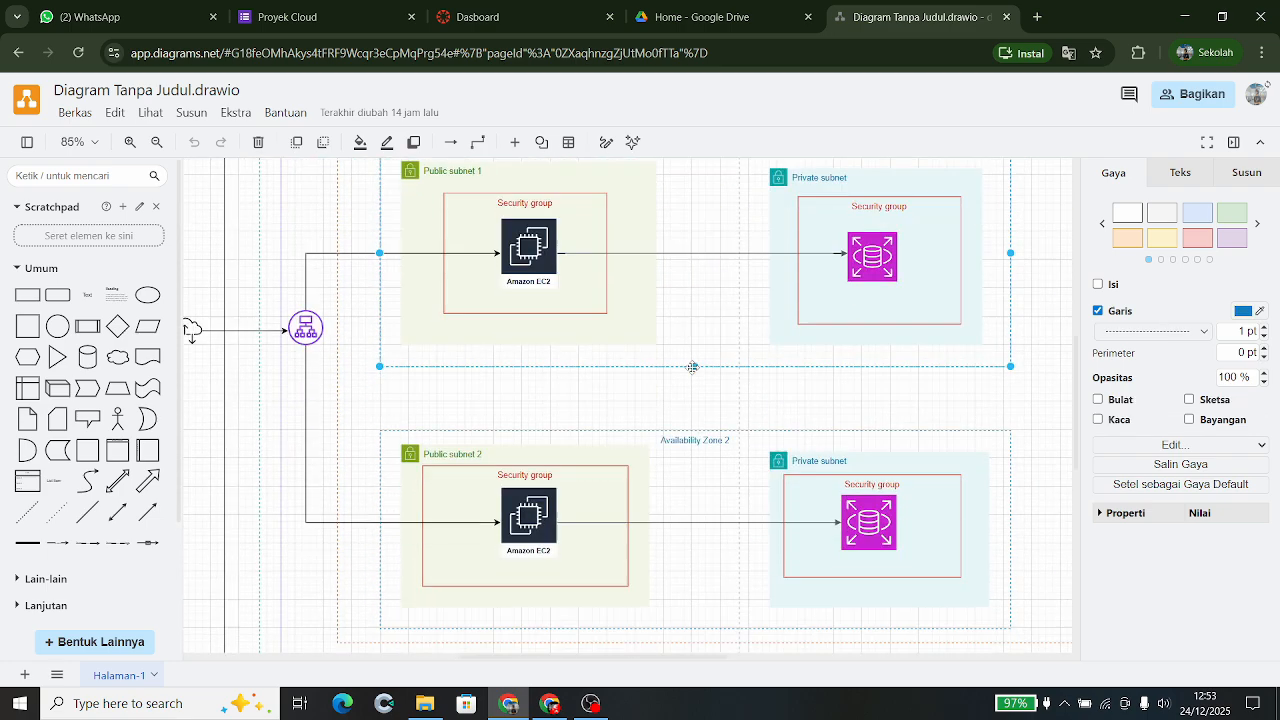
{"action": "scroll", "coordinate": [691, 371], "scroll_direction": "down", "scroll_amount": 2}
{"action": "left_click", "coordinate": [684, 418]}
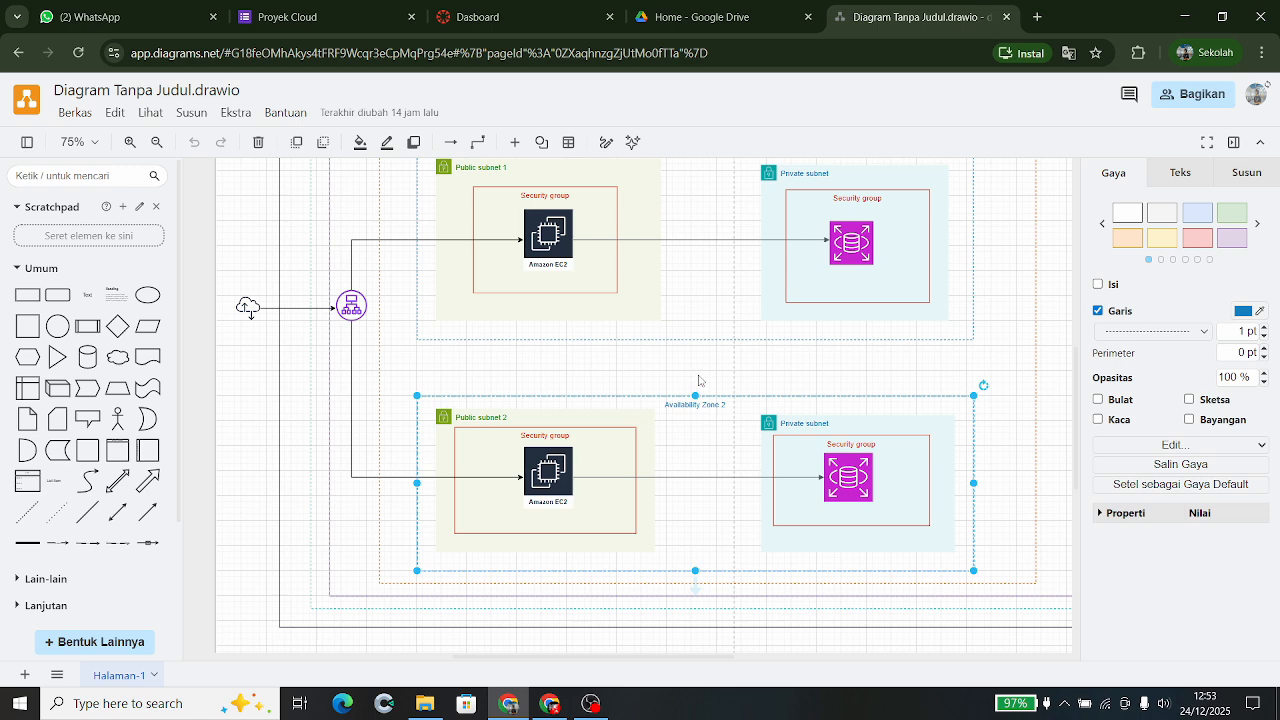
{"action": "scroll", "coordinate": [699, 380], "scroll_direction": "down", "scroll_amount": 1}
{"action": "scroll", "coordinate": [548, 421], "scroll_direction": "up", "scroll_amount": 1}
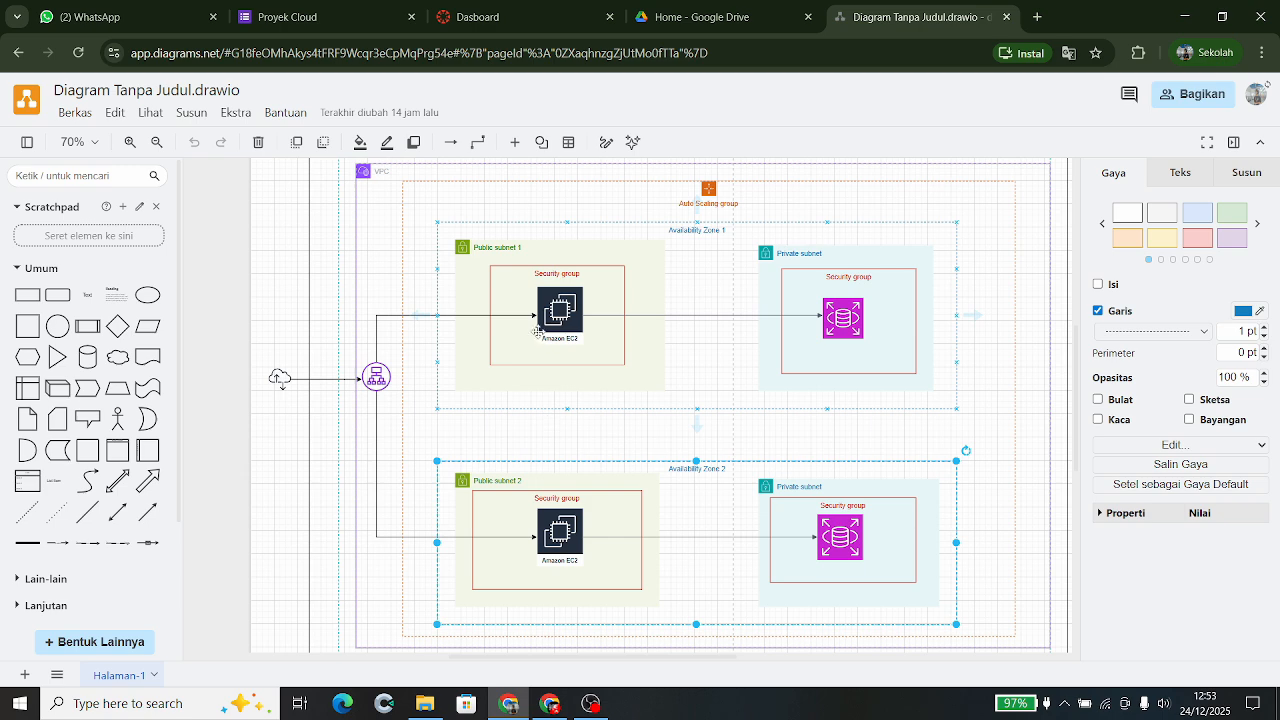
{"action": "left_click", "coordinate": [499, 295]}
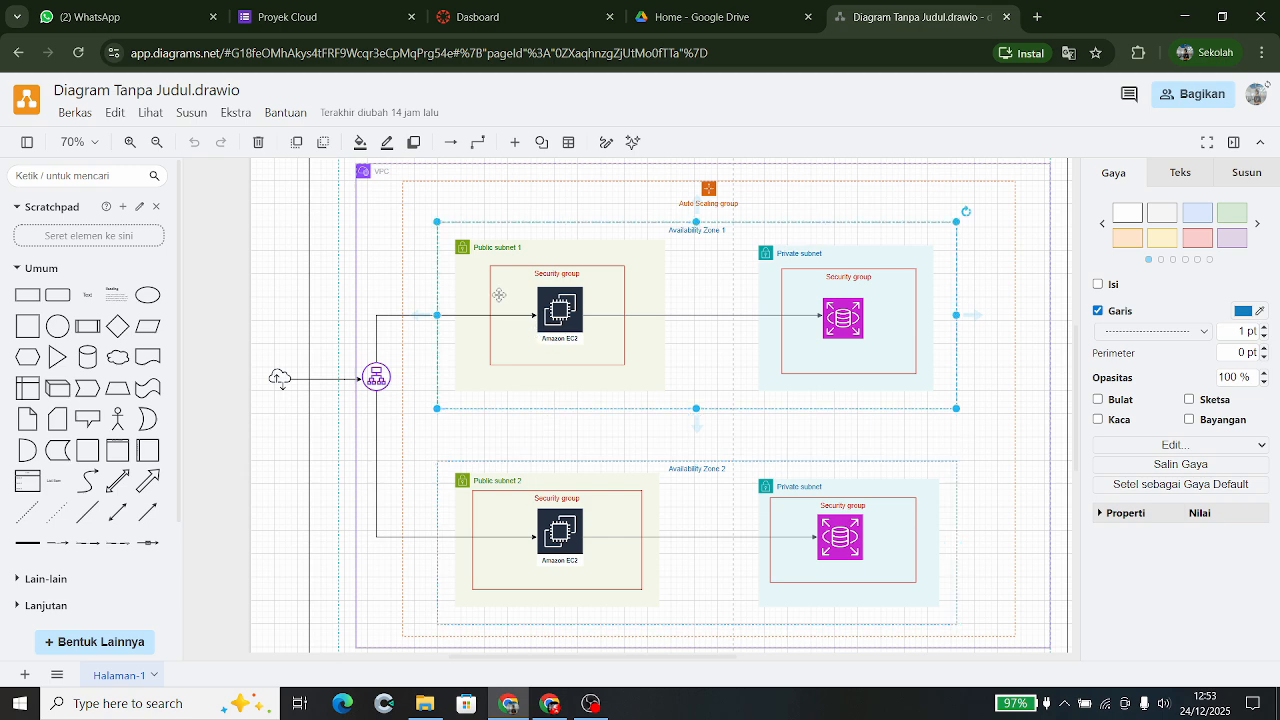
{"action": "left_click", "coordinate": [777, 256]}
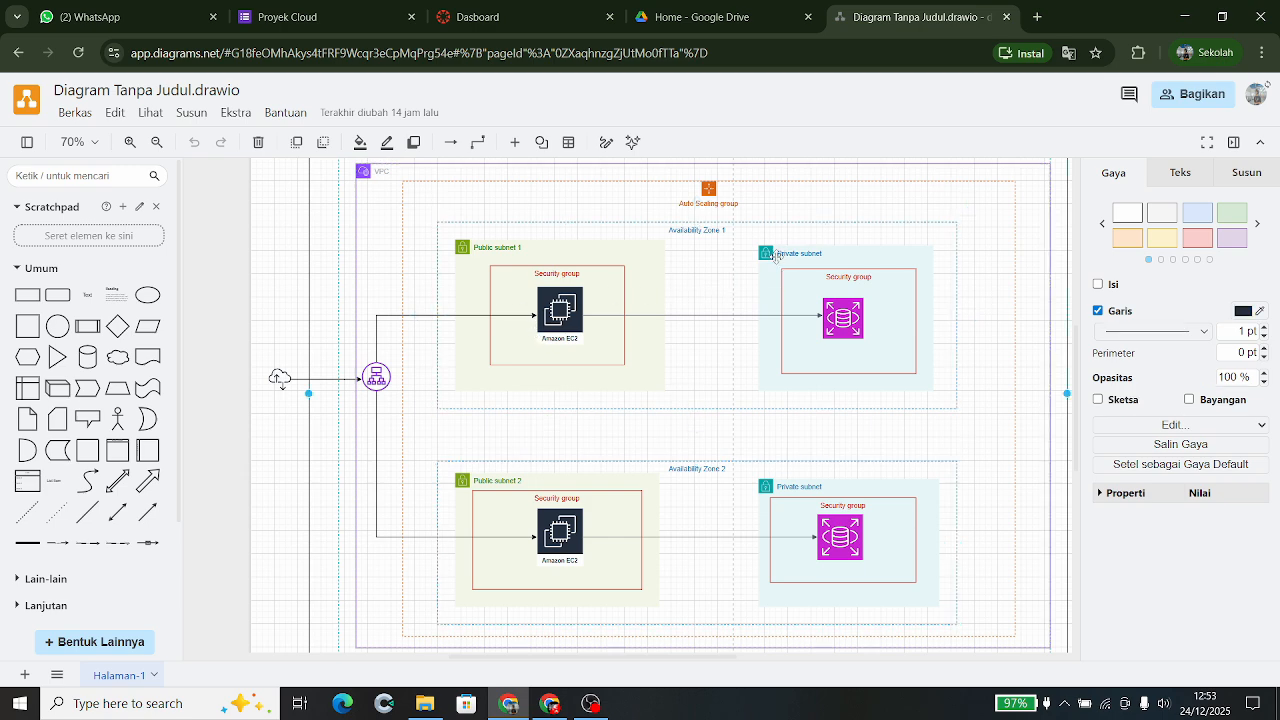
{"action": "double_click", "coordinate": [777, 256]}
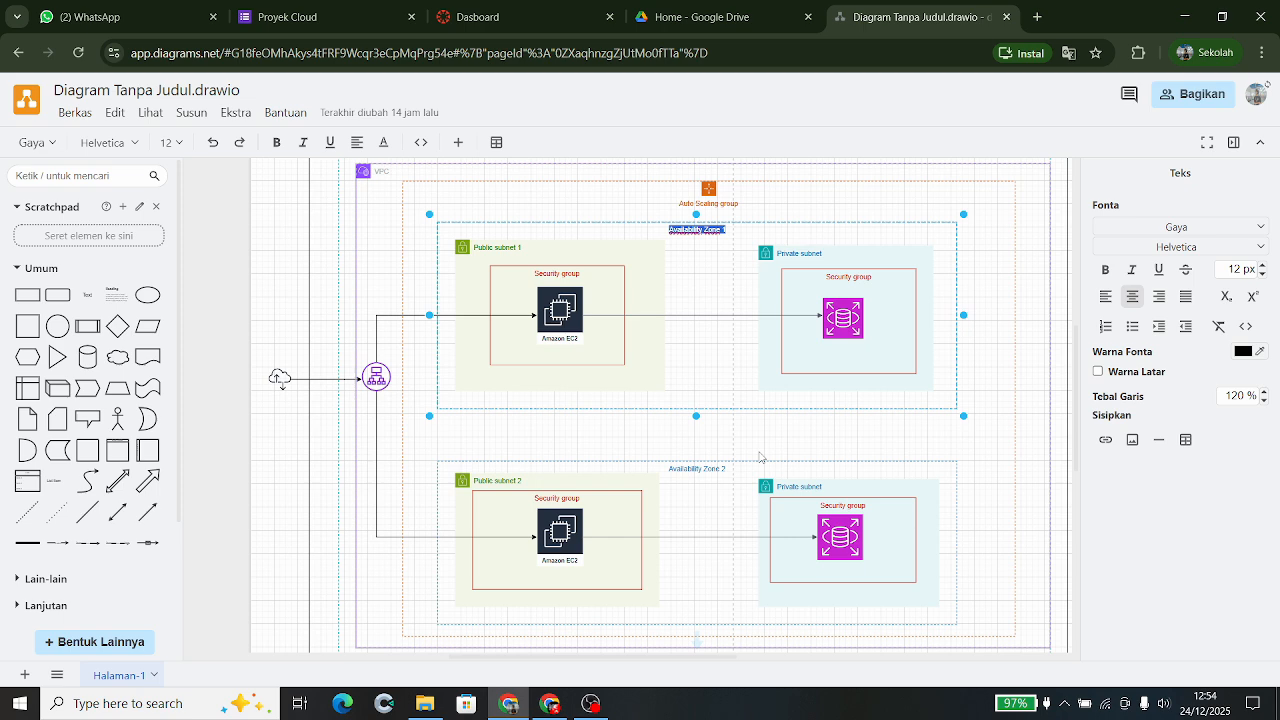
- Exit editing of the Availability Zone 1 label, leaving it unchanged
{"action": "key", "text": "Escape"}
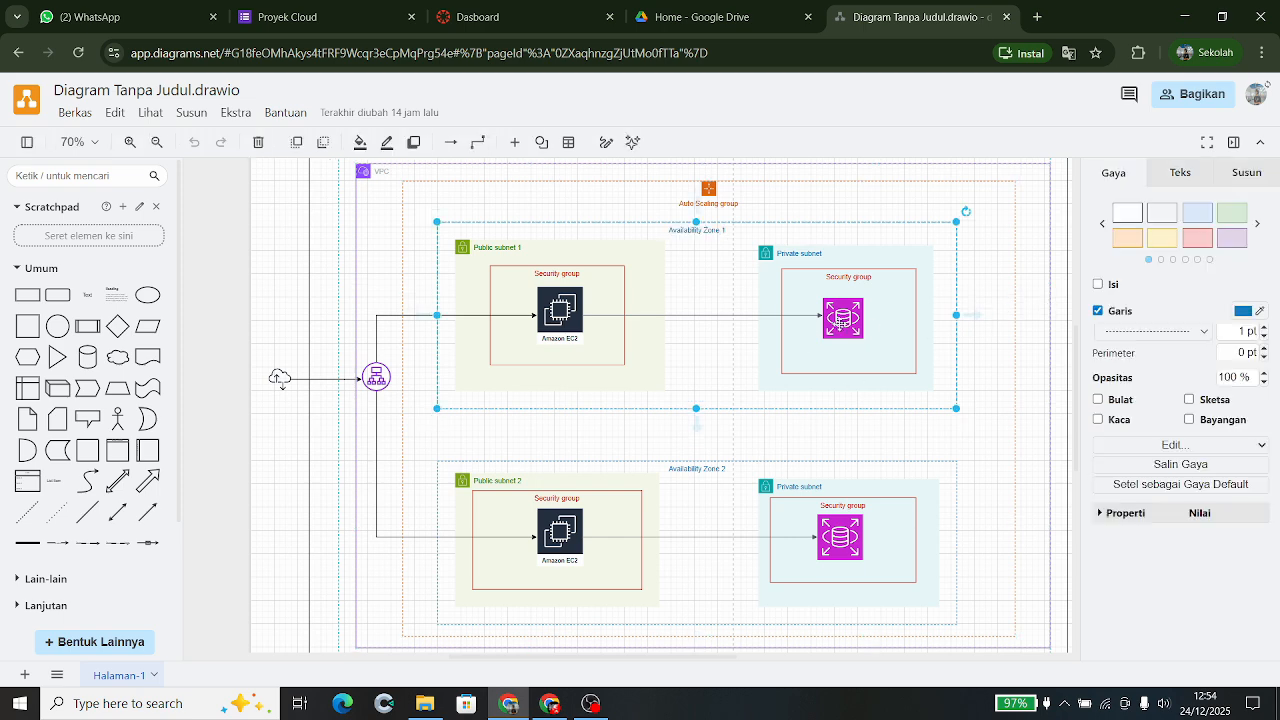
{"action": "key", "text": "F2"}
{"action": "key", "text": "Escape"}
- Select the Auto Scaling group, Availability Zone 1 and VPC containers, then the internet cloud and load balancer icons
{"action": "left_click", "coordinate": [1015, 421]}
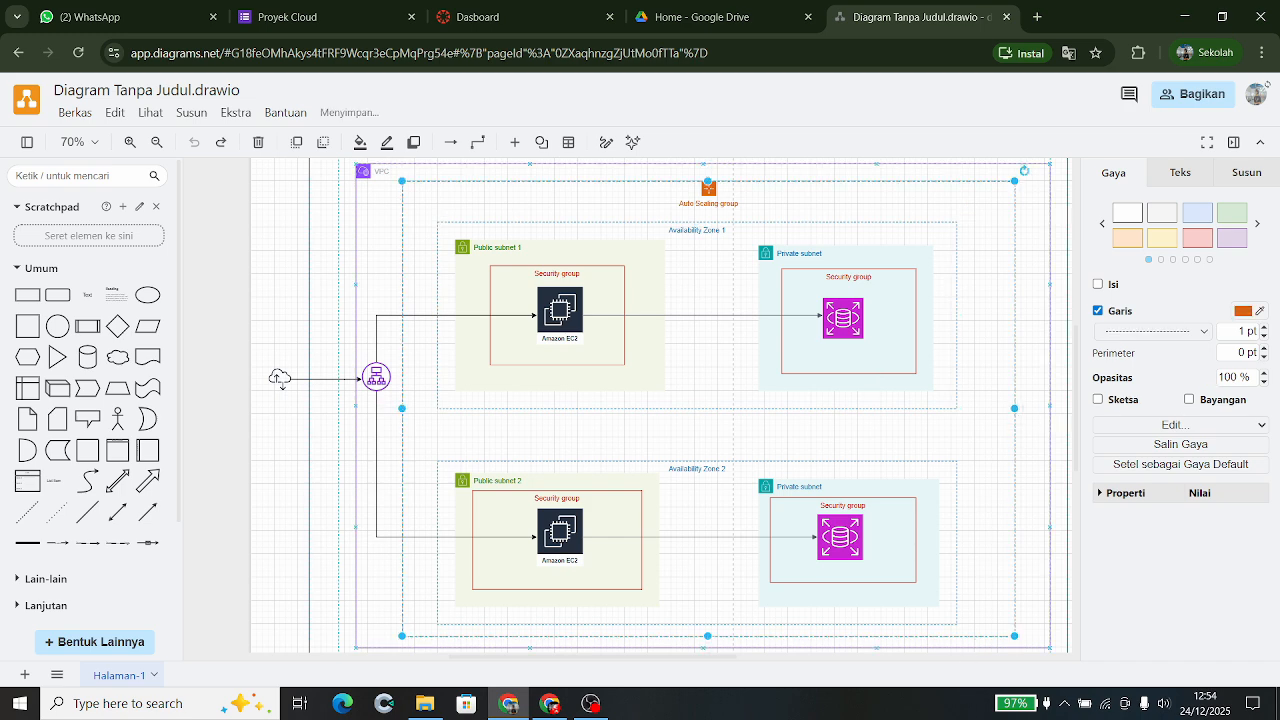
{"action": "left_click", "coordinate": [563, 333]}
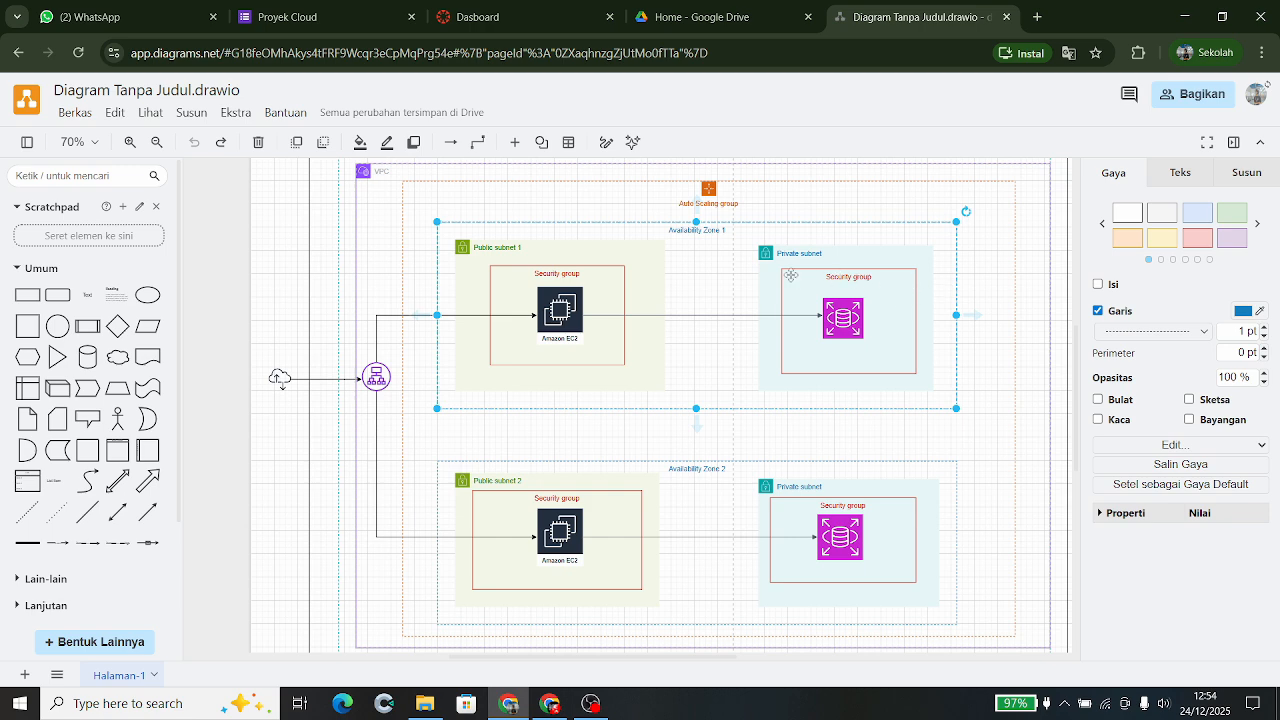
{"action": "left_click", "coordinate": [790, 274]}
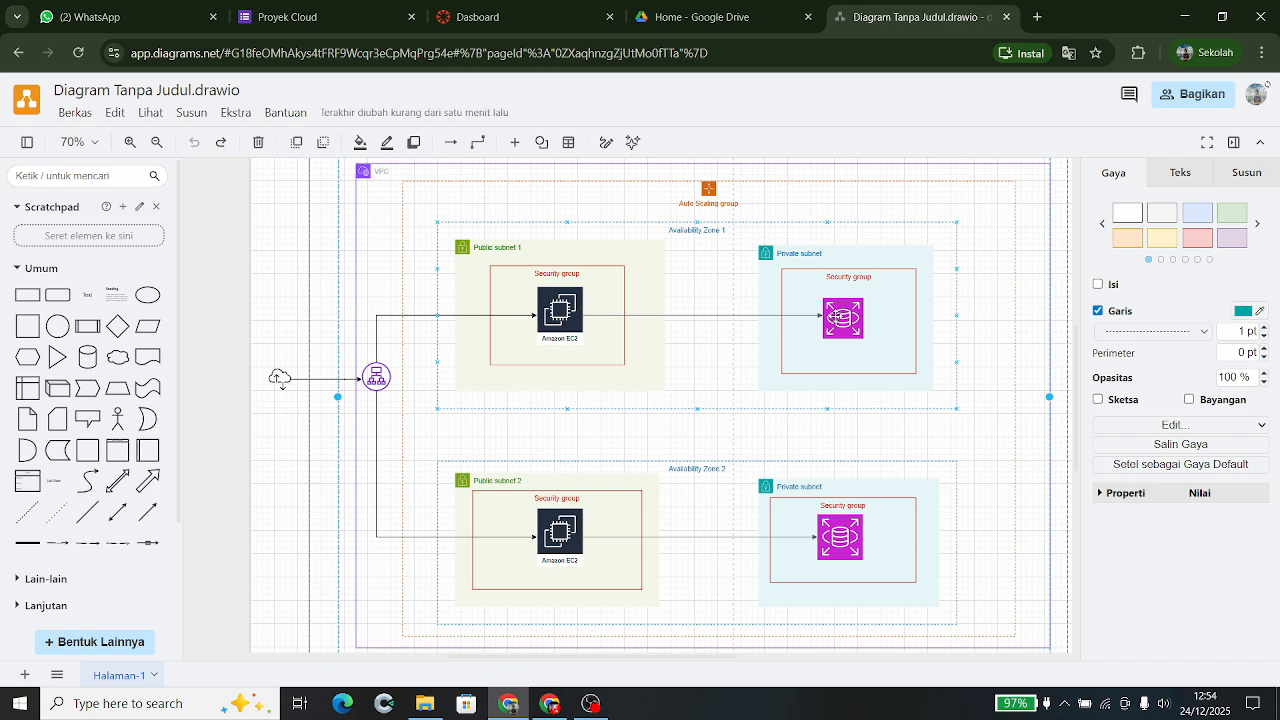
{"action": "left_click", "coordinate": [280, 378]}
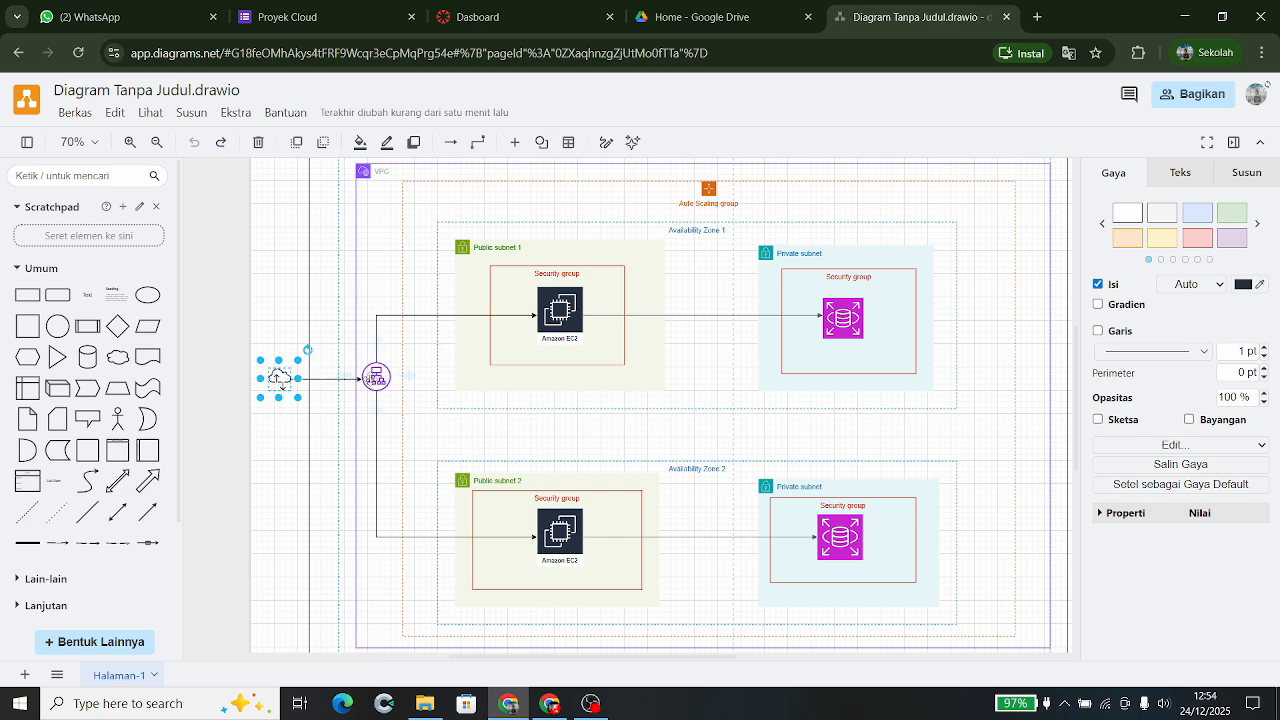
{"action": "left_click", "coordinate": [376, 378]}
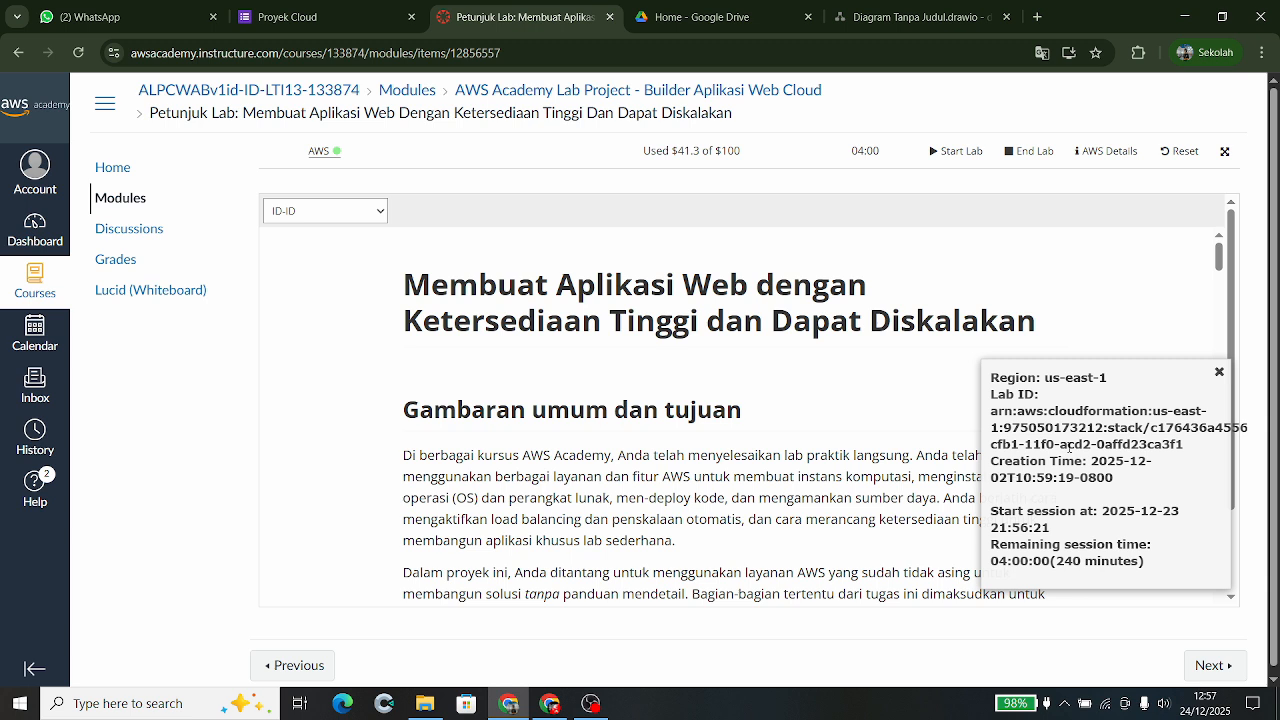
- Launch the lab's AWS console and switch to its us-east-1 EC2 dashboard tab
{"action": "left_click", "coordinate": [325, 155]}
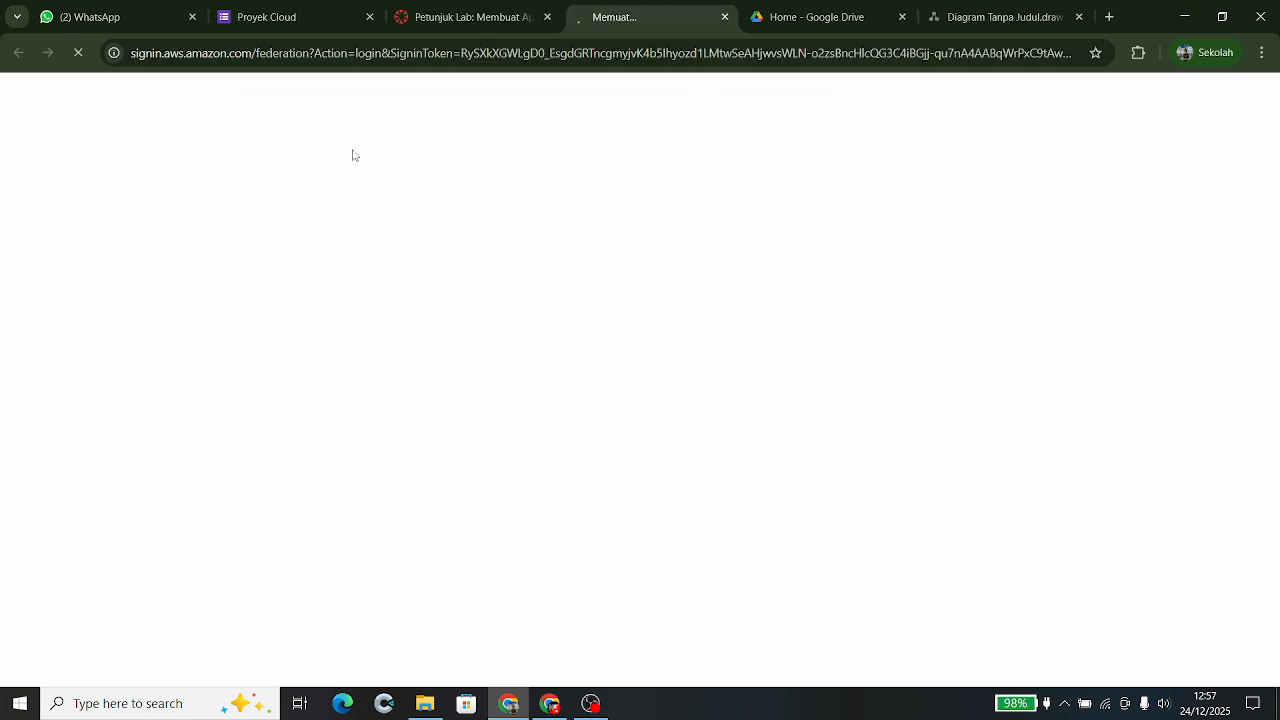
{"action": "left_click", "coordinate": [492, 16]}
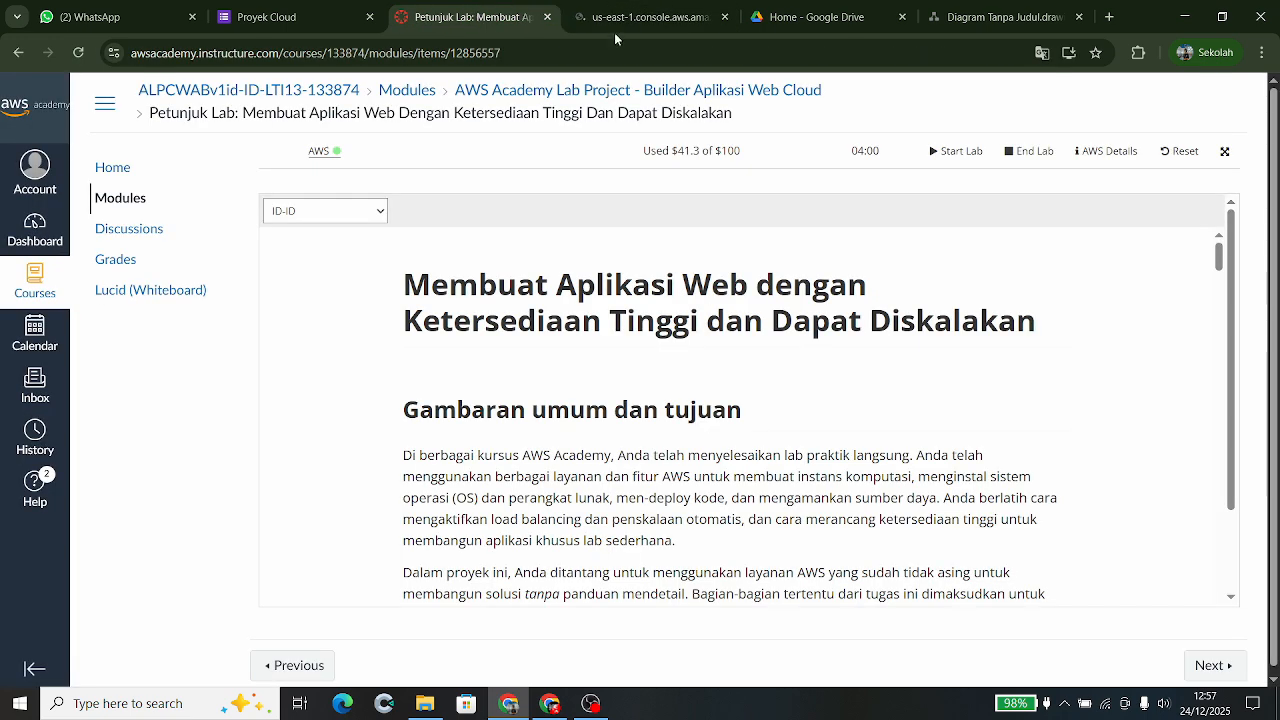
{"action": "left_click", "coordinate": [636, 20]}
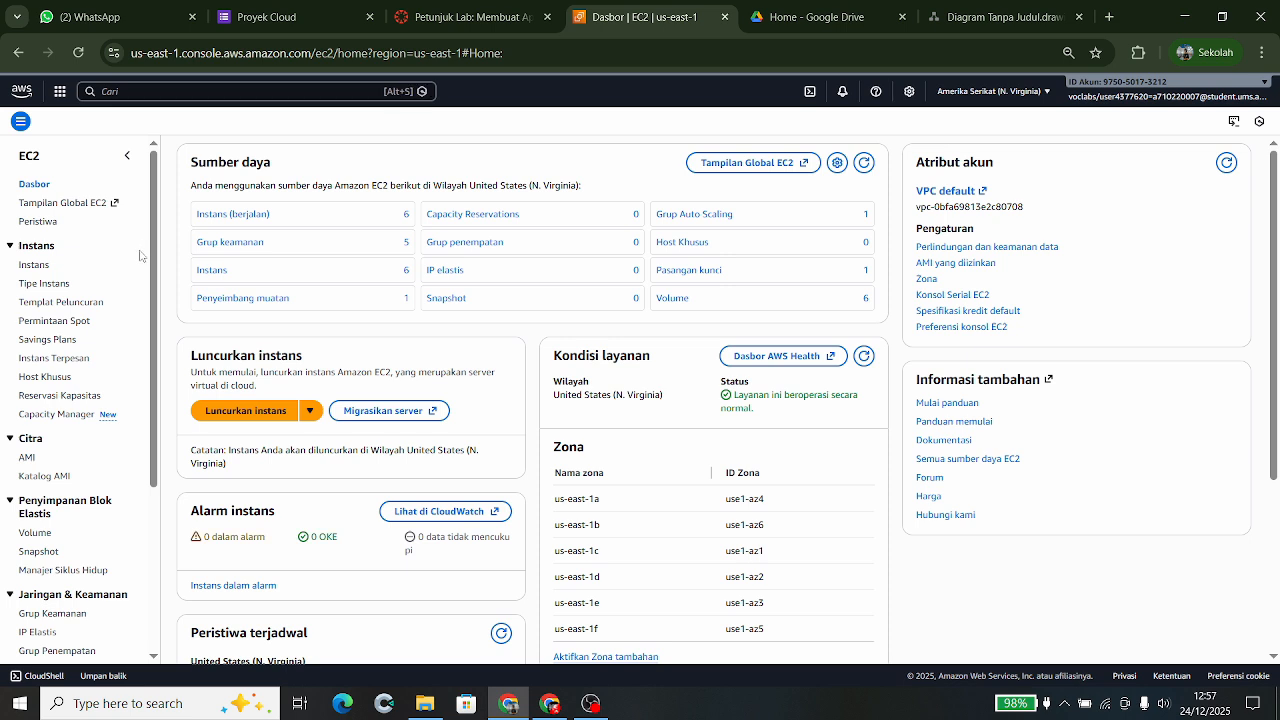
- Open the EC2 Instances list and view the web server instance's details, public IP 98.94.19.233
{"action": "left_click", "coordinate": [42, 270]}
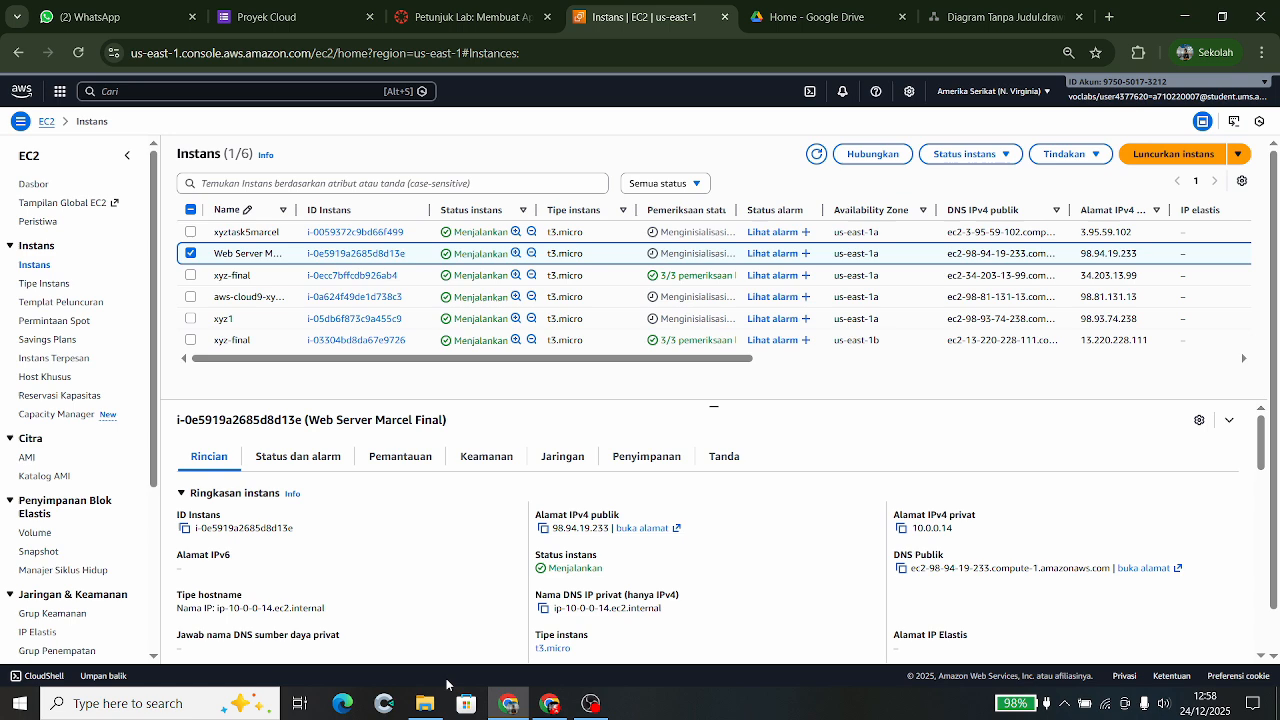
{"action": "mouse_move", "coordinate": [448, 710]}
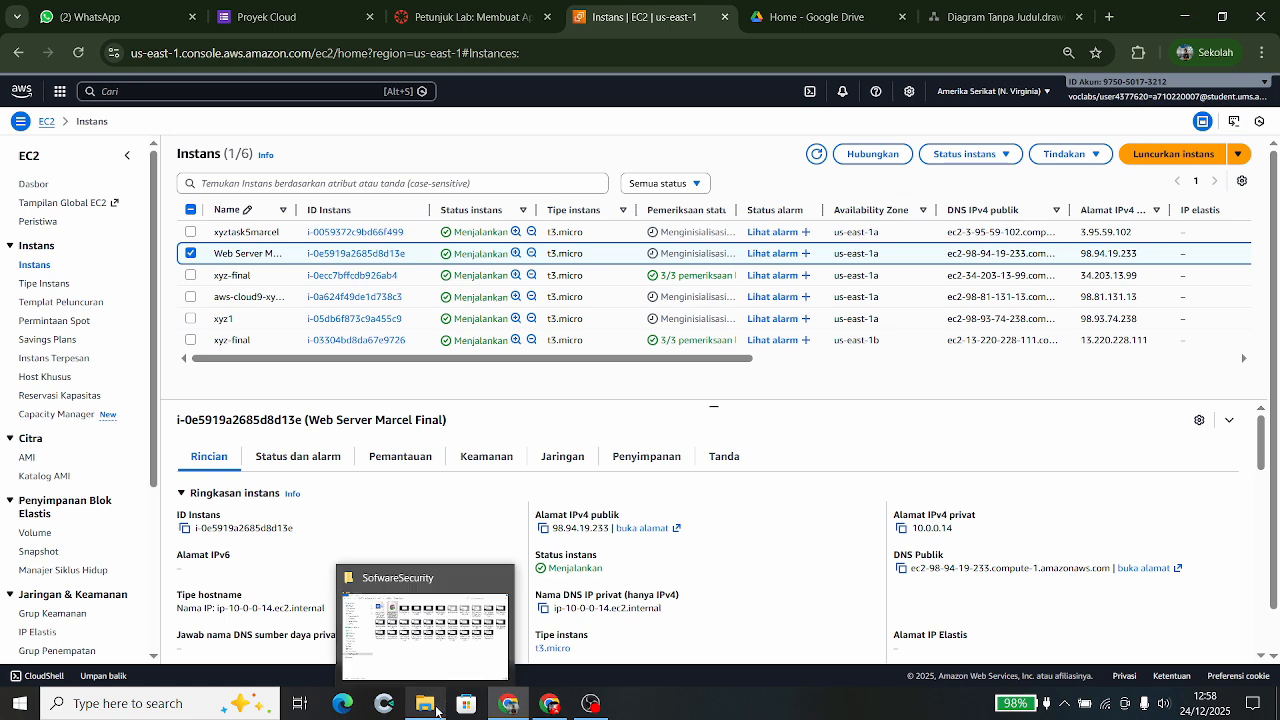
- Browse drive D: to the Internet Of Things\Cloudcomputing folder and open WebDNSloadbalancer.png
{"action": "left_click", "coordinate": [437, 711]}
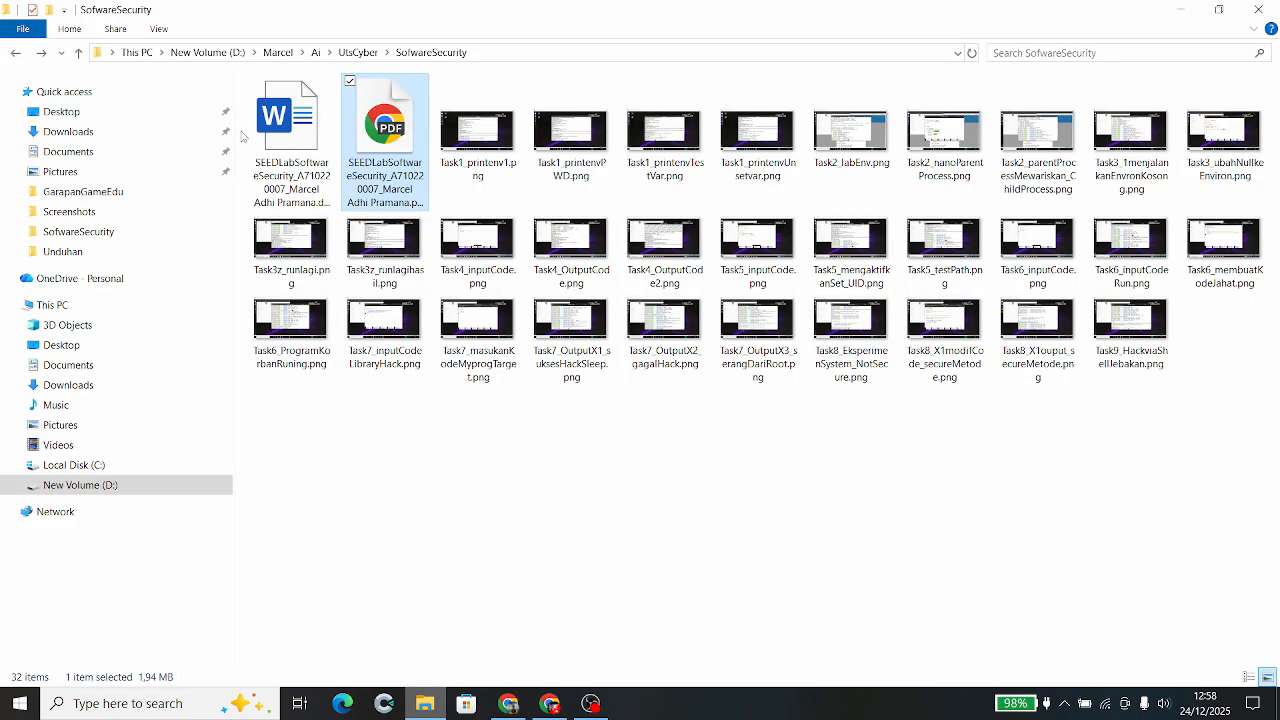
{"action": "left_click", "coordinate": [18, 54]}
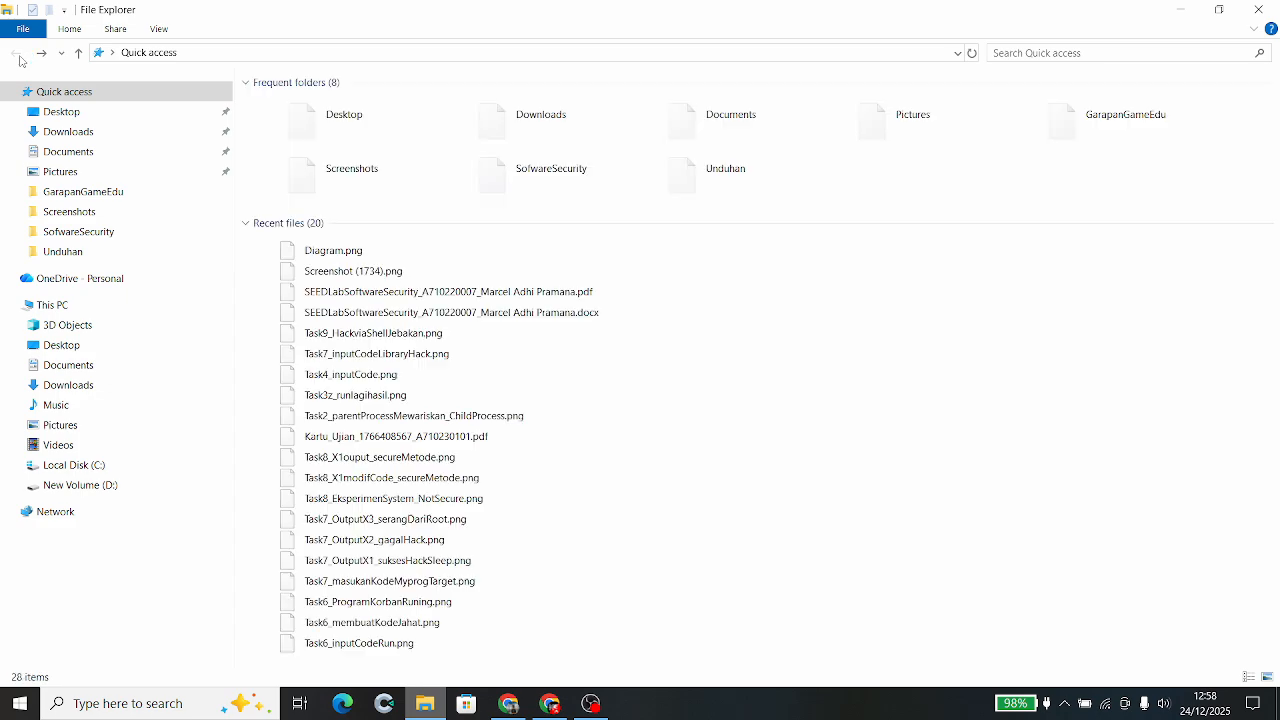
{"action": "left_click", "coordinate": [80, 485]}
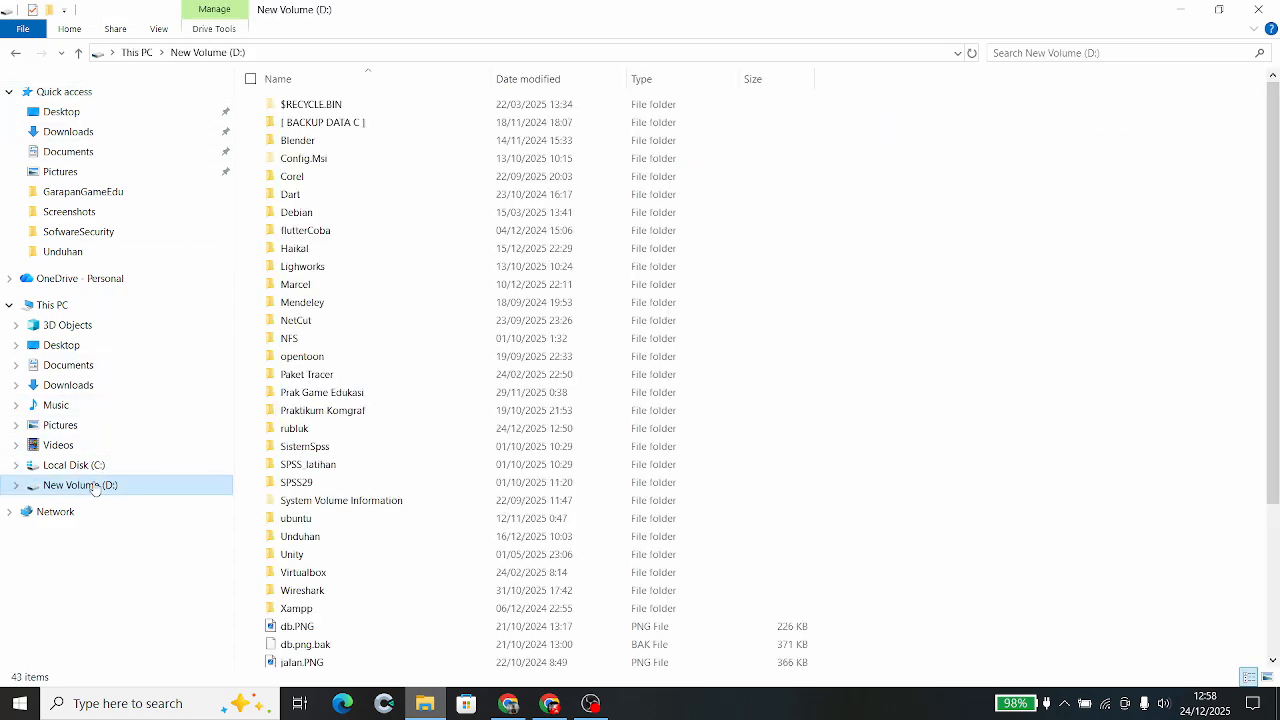
{"action": "double_click", "coordinate": [316, 285]}
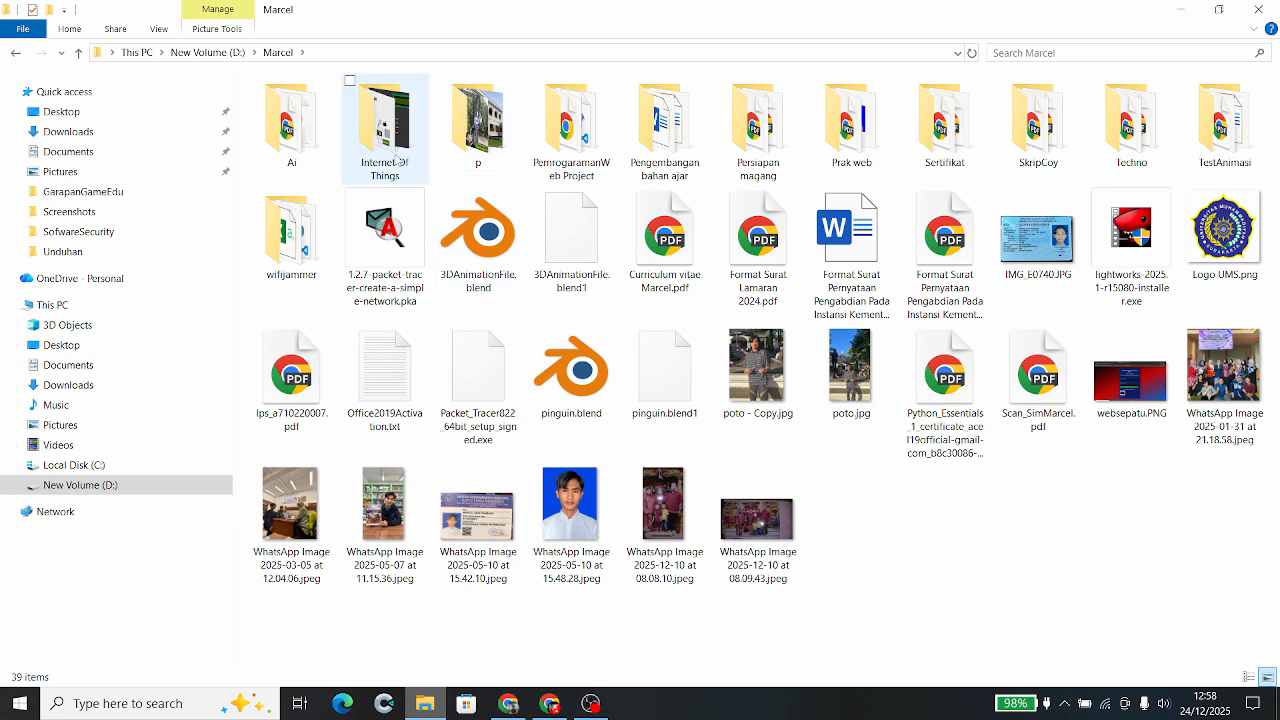
{"action": "double_click", "coordinate": [397, 158]}
{"action": "double_click", "coordinate": [294, 140]}
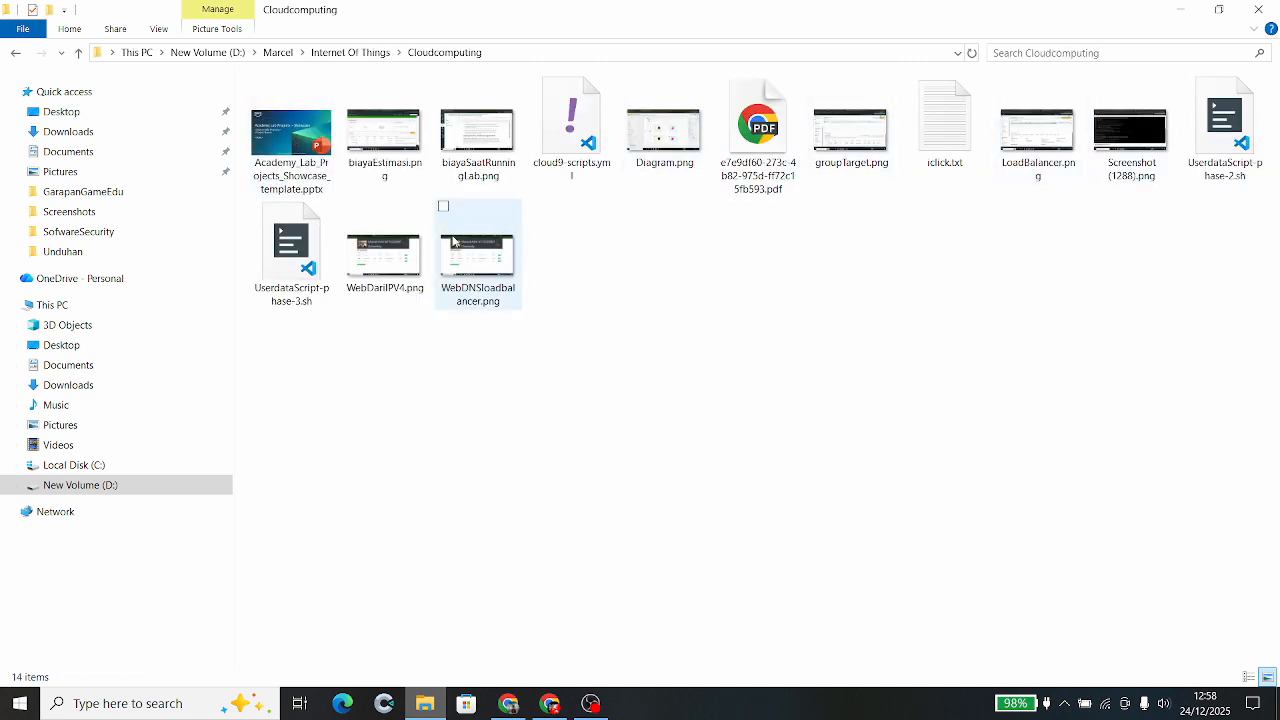
{"action": "left_click", "coordinate": [468, 268]}
{"action": "double_click", "coordinate": [468, 268]}
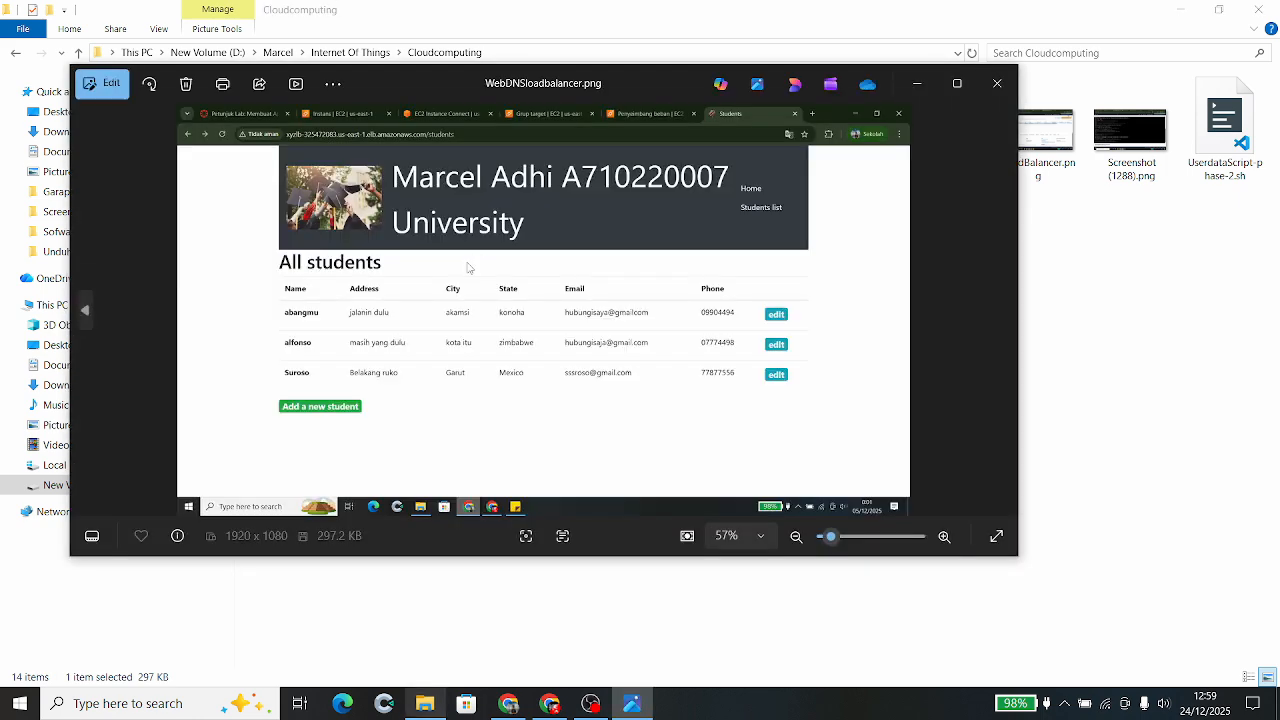
- Page through the WebDariIPV4.png and LoadBalancer.png screenshots, then minimise Photos
{"action": "key", "text": "Left"}
{"action": "key", "text": "Left"}
{"action": "key", "text": "Right"}
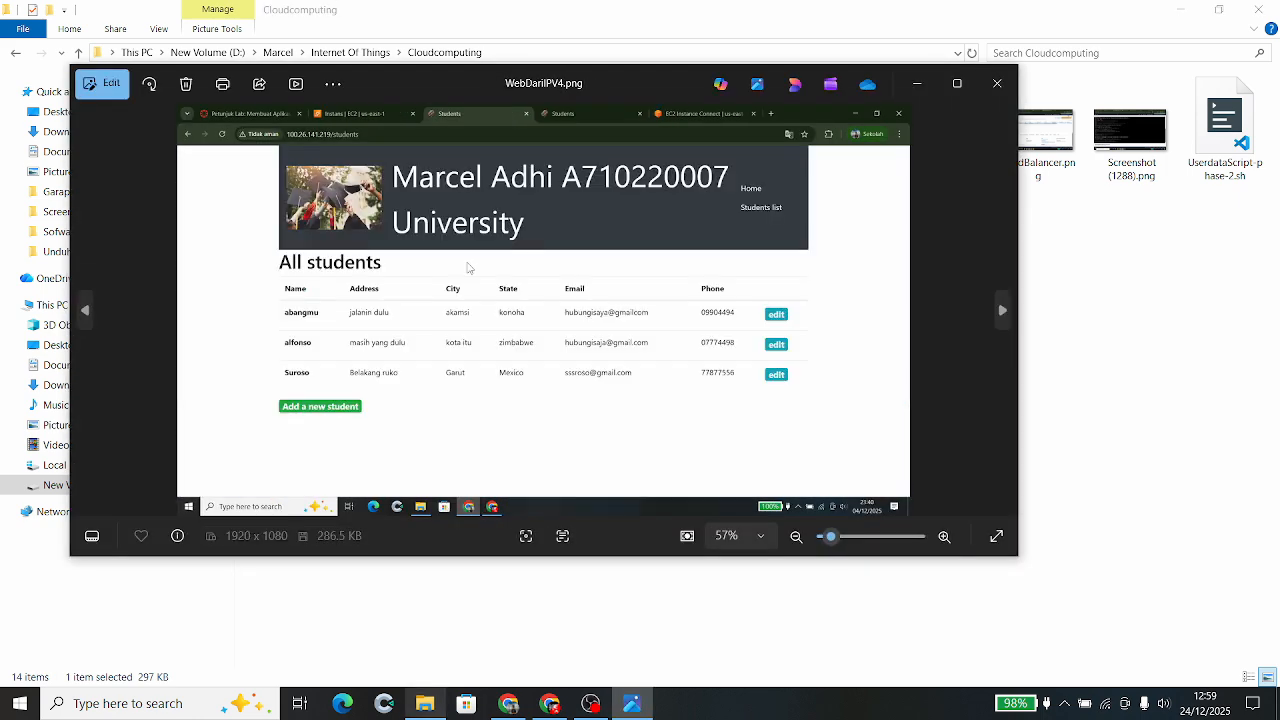
{"action": "key", "text": "Left"}
{"action": "key", "text": "Left"}
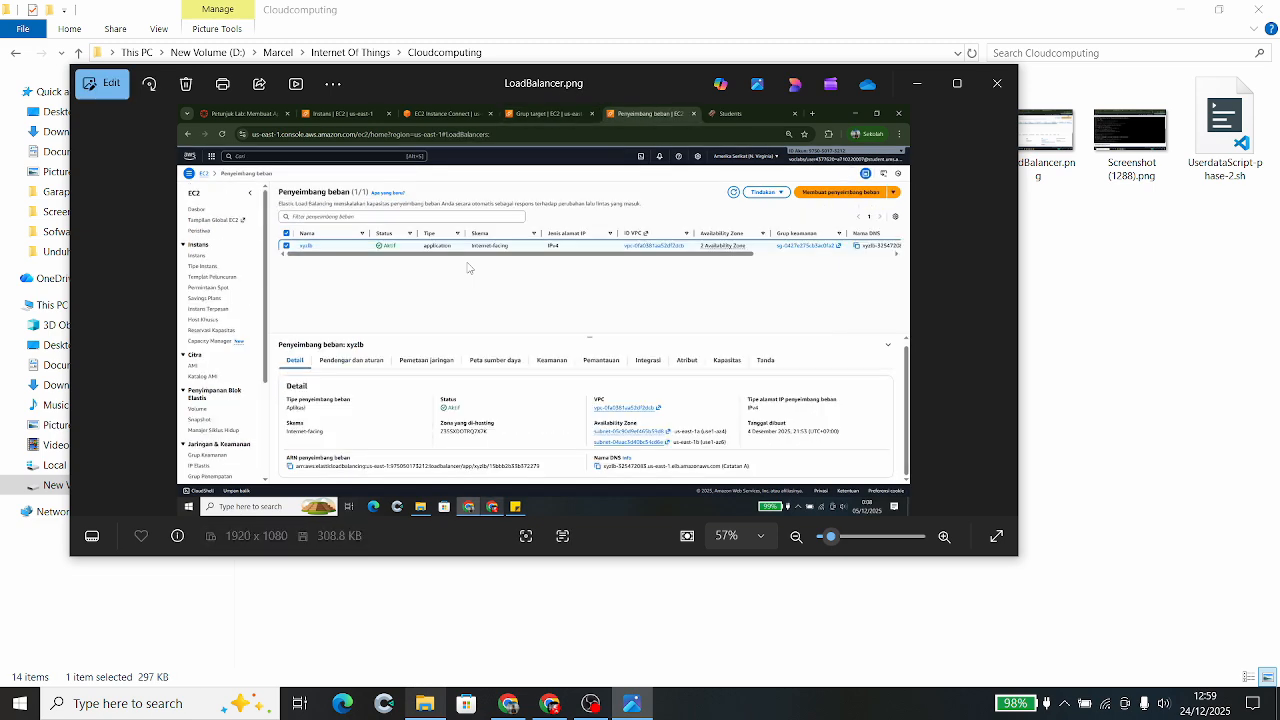
{"action": "key", "text": "Right"}
{"action": "key", "text": "Right"}
{"action": "key", "text": "Right"}
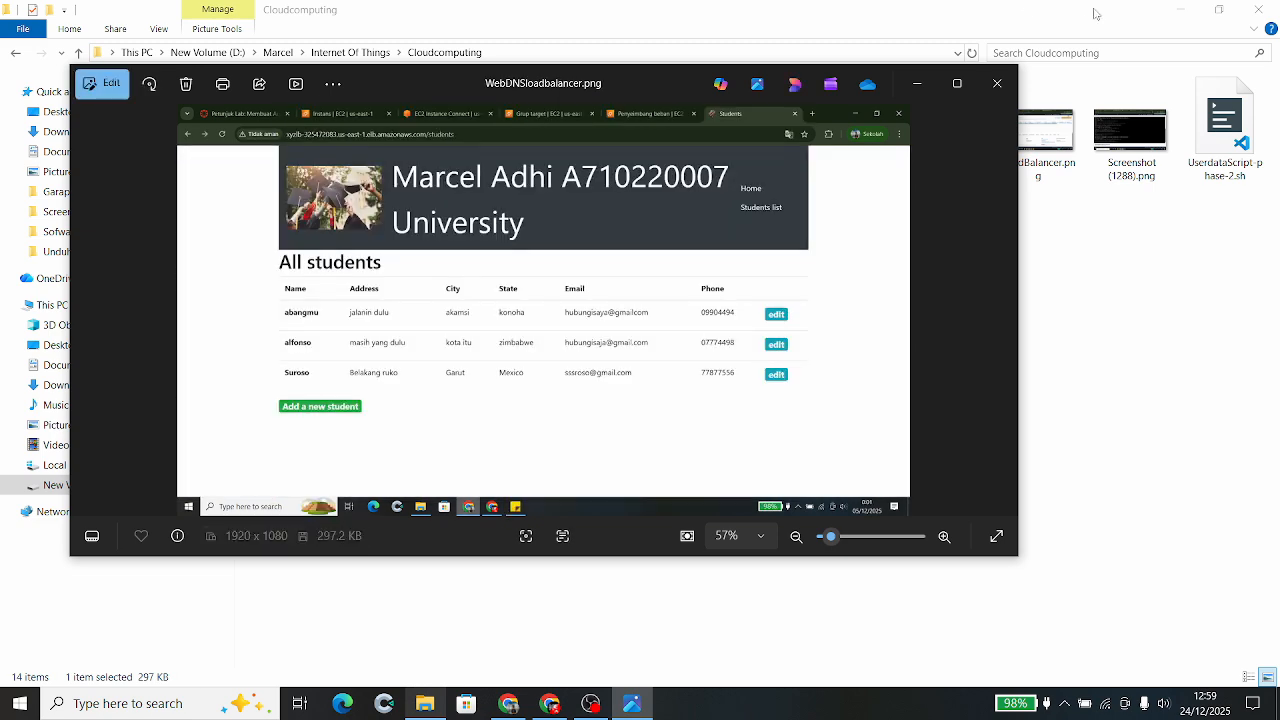
{"action": "left_click", "coordinate": [917, 84]}
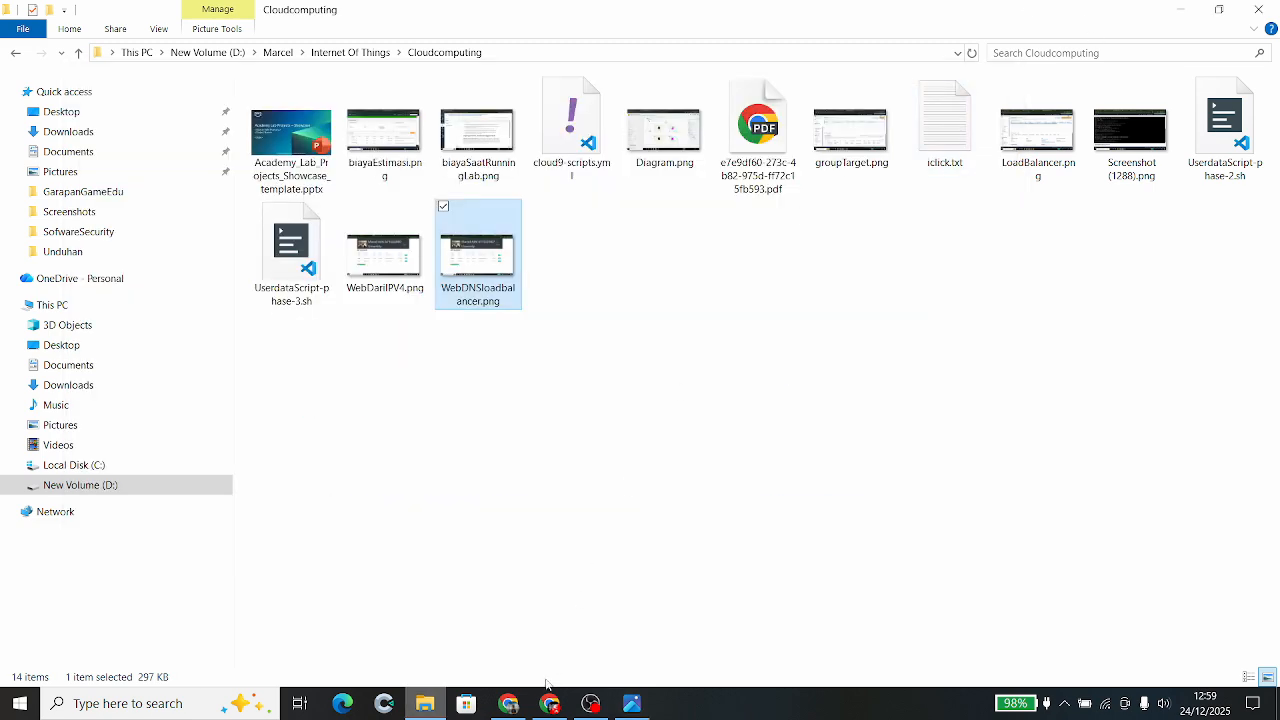
- Return to EC2 Instances and open the web server's public IP 98.94.19.233 in a new tab
{"action": "left_click", "coordinate": [433, 705]}
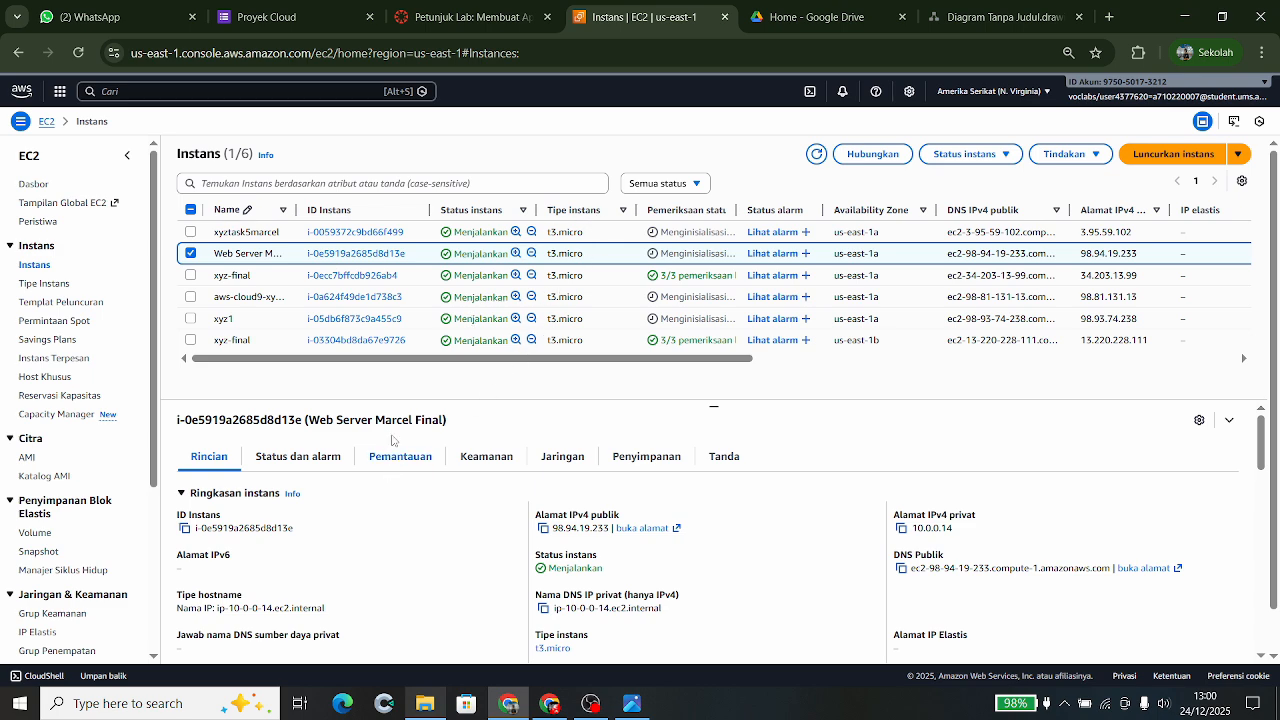
{"action": "scroll", "coordinate": [452, 426], "scroll_direction": "down", "scroll_amount": 1}
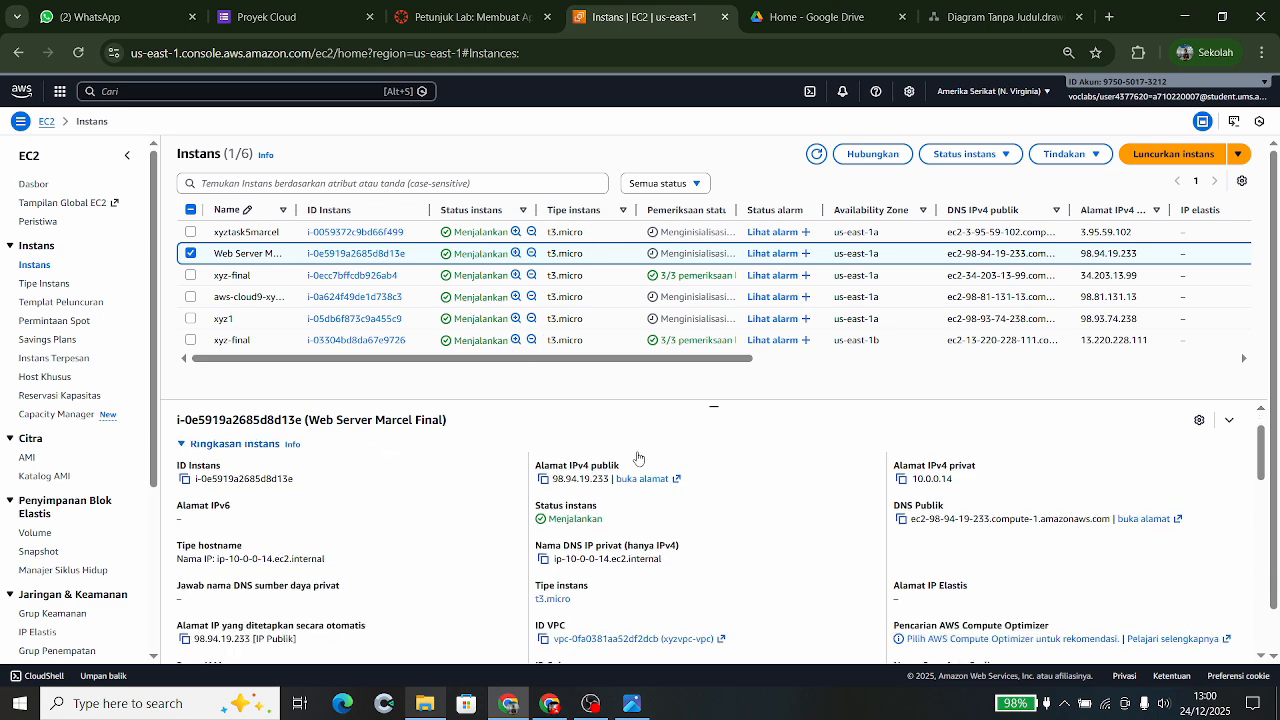
{"action": "scroll", "coordinate": [640, 466], "scroll_direction": "up", "scroll_amount": 1}
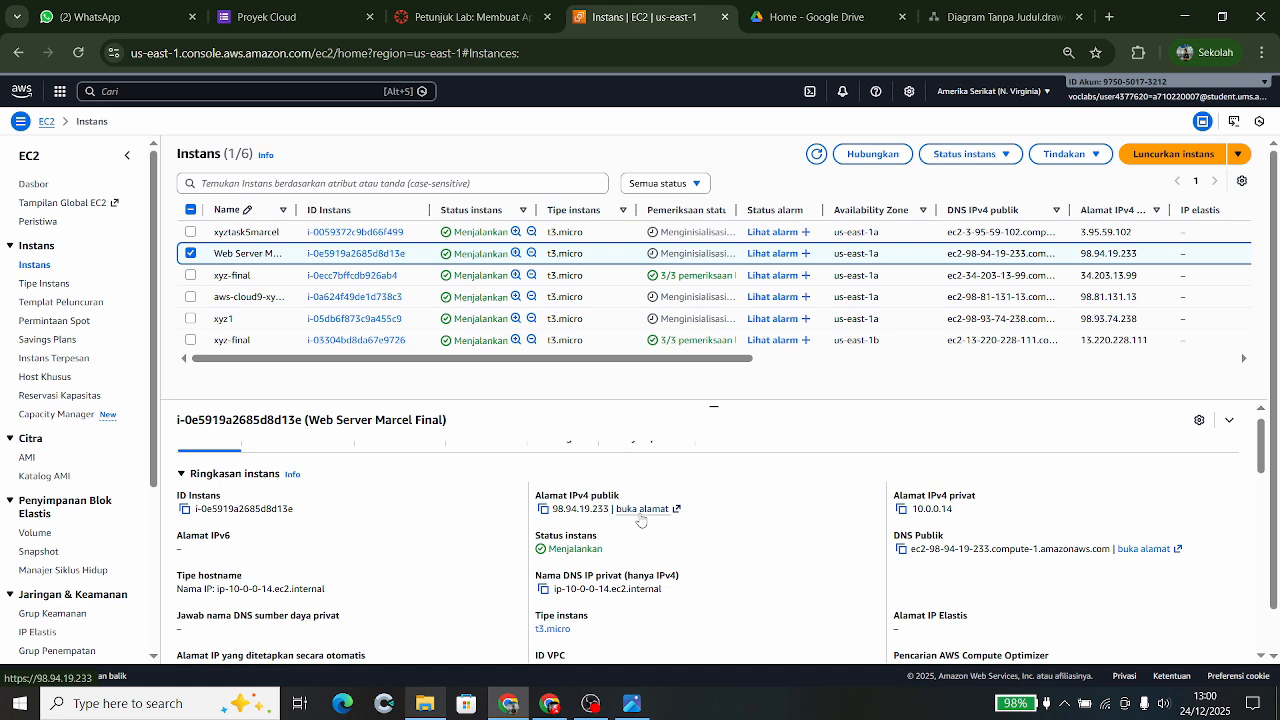
{"action": "left_click", "coordinate": [641, 509]}
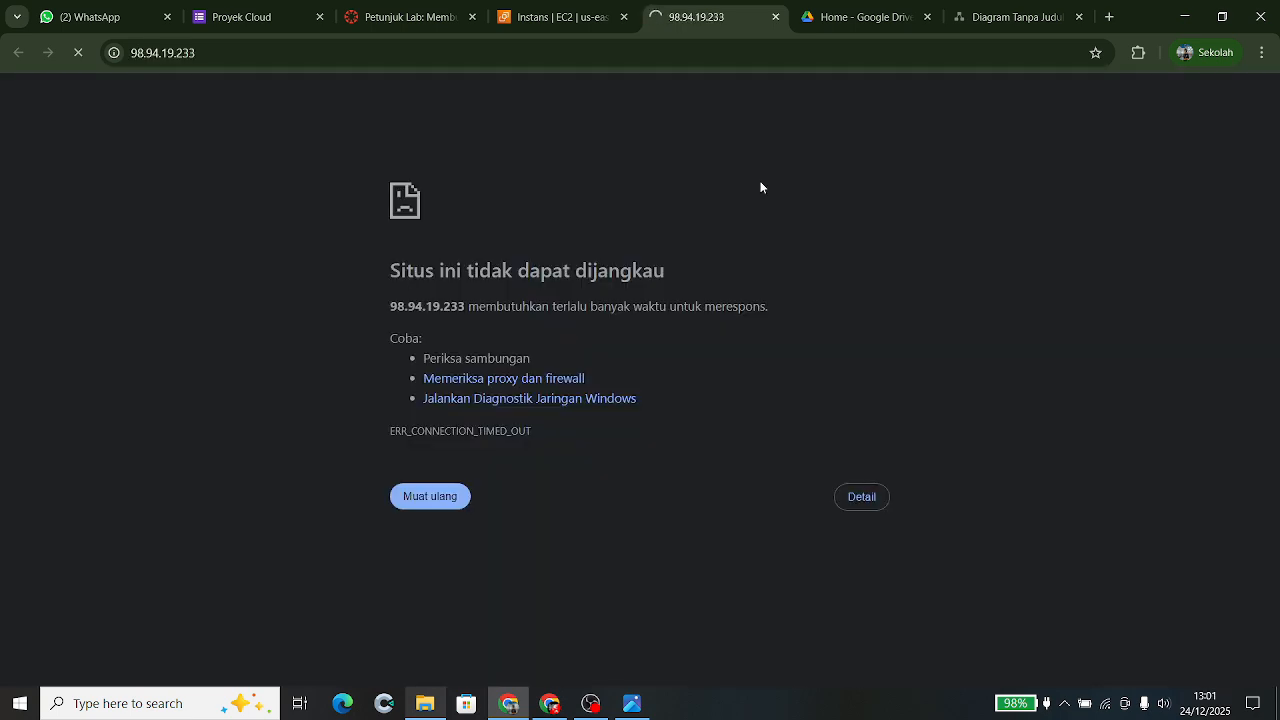
- Retry 98.94.19.233 over http instead of https, then return to the EC2 Instances tab
{"action": "left_click", "coordinate": [336, 54]}
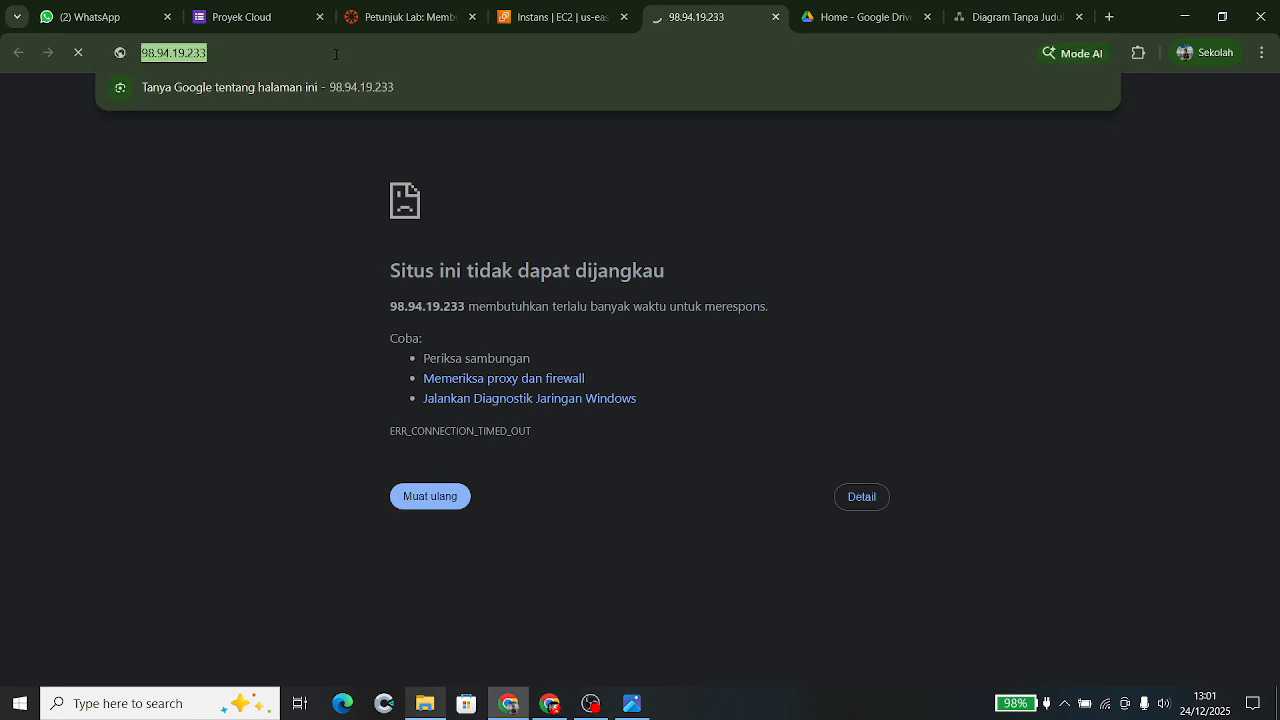
{"action": "key", "text": "Left"}
{"action": "key", "text": "Left"}
{"action": "key", "text": "Left"}
{"action": "key", "text": "Left"}
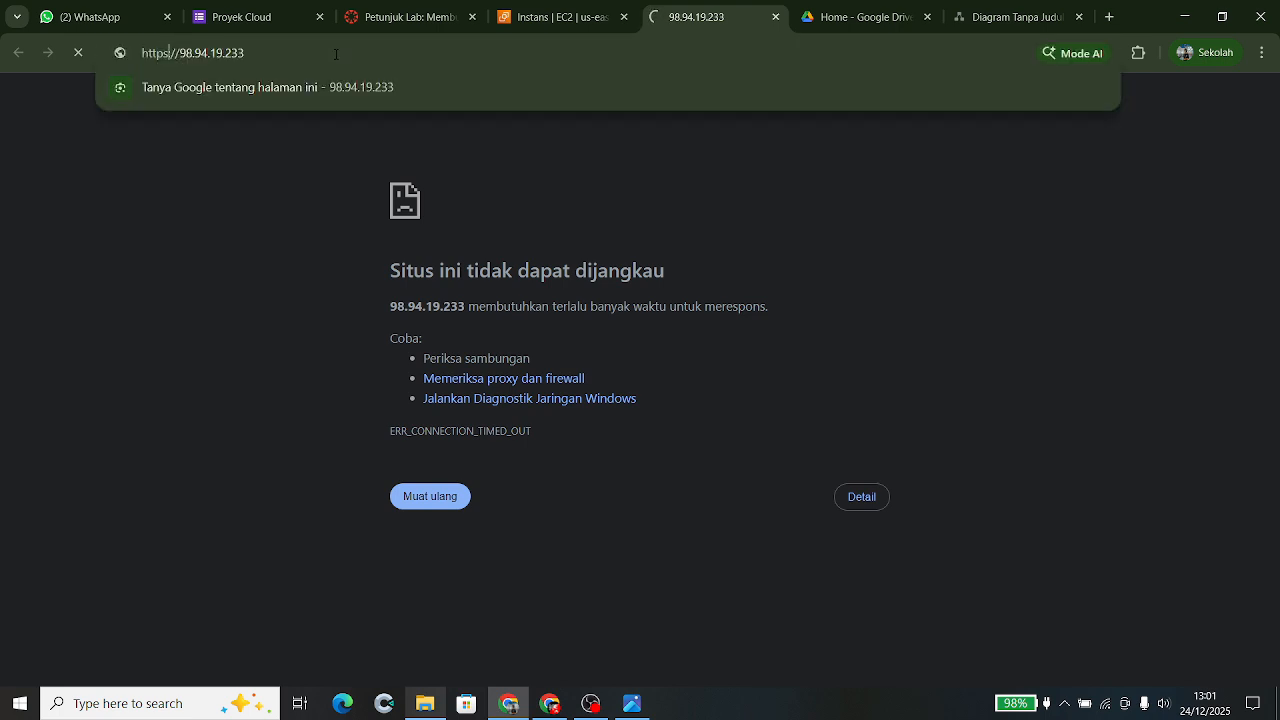
{"action": "key", "text": "BackSpace"}
{"action": "key", "text": "Return"}
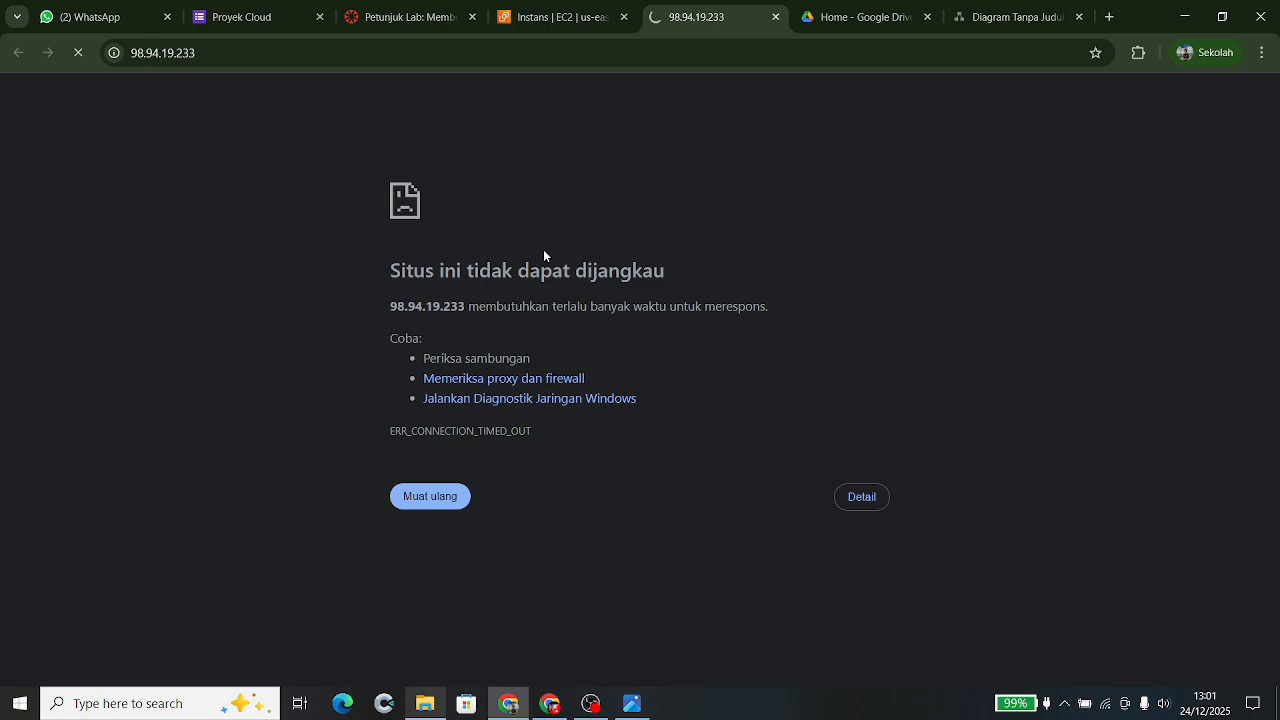
{"action": "left_click", "coordinate": [561, 21]}
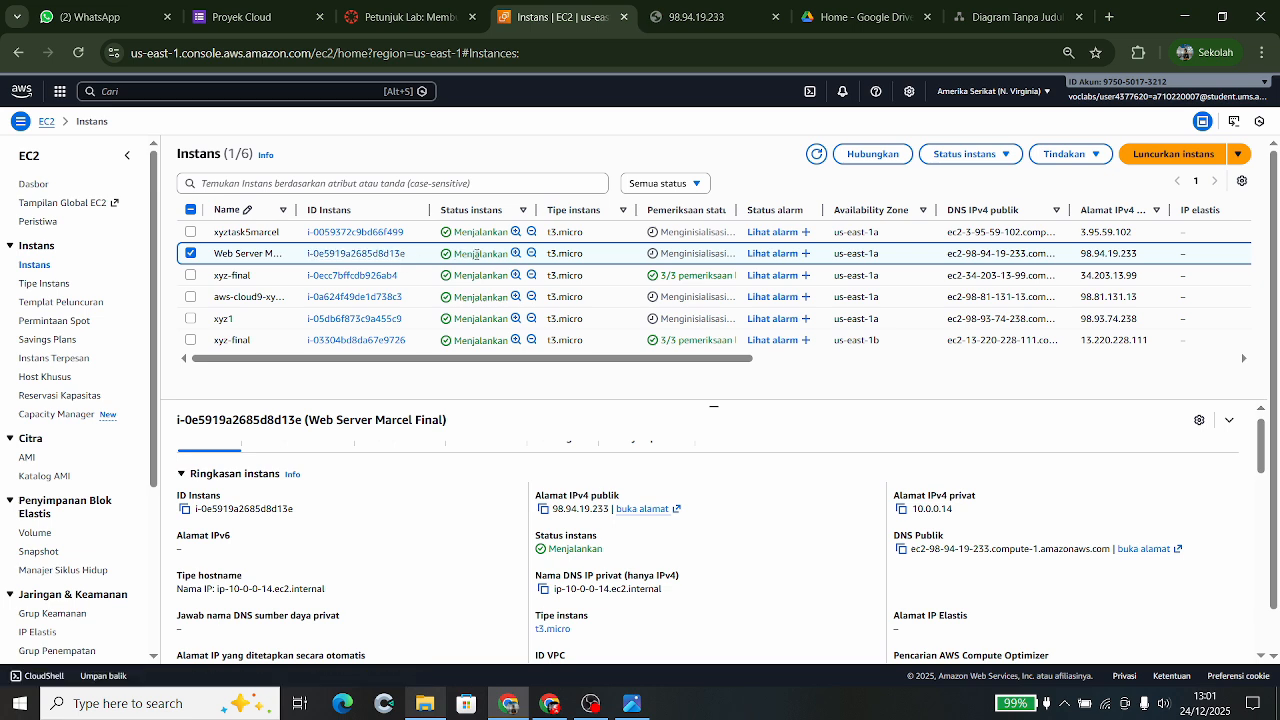
- Connect to the web server through EC2 Instance Connect as user ubuntu
{"action": "left_click", "coordinate": [873, 155]}
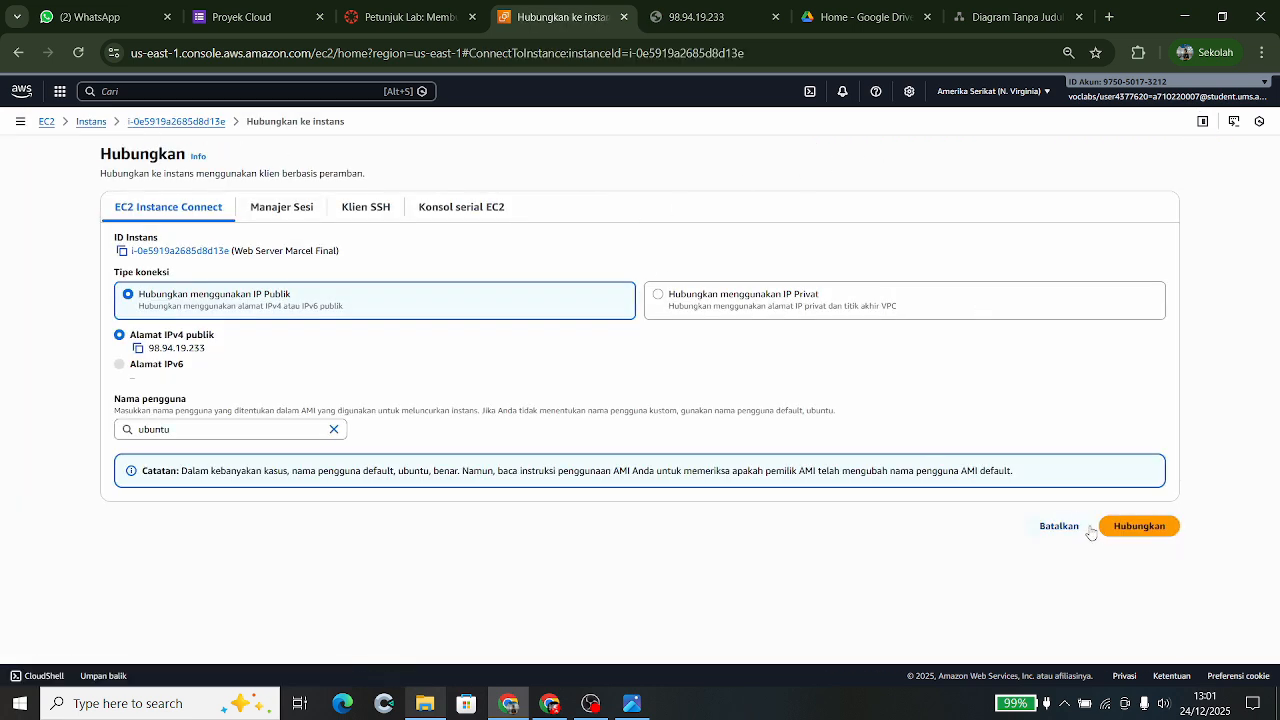
{"action": "left_click", "coordinate": [1133, 532]}
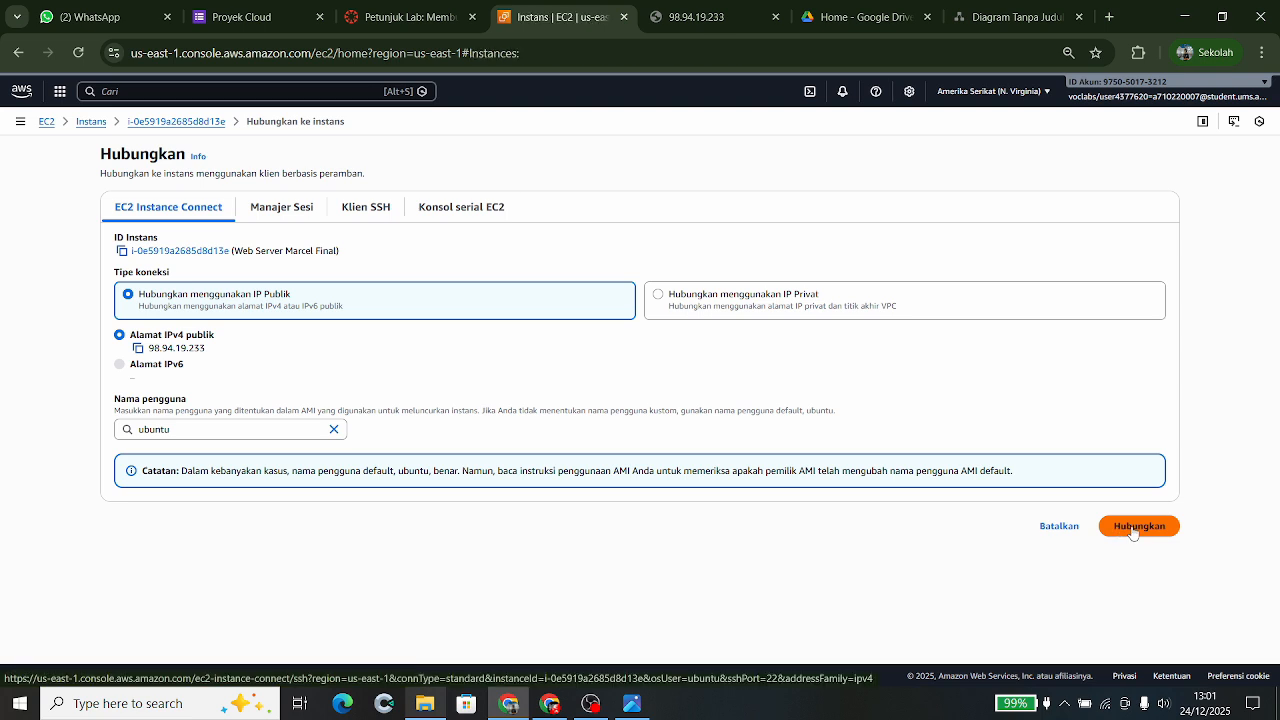
{"action": "left_click", "coordinate": [1133, 528]}
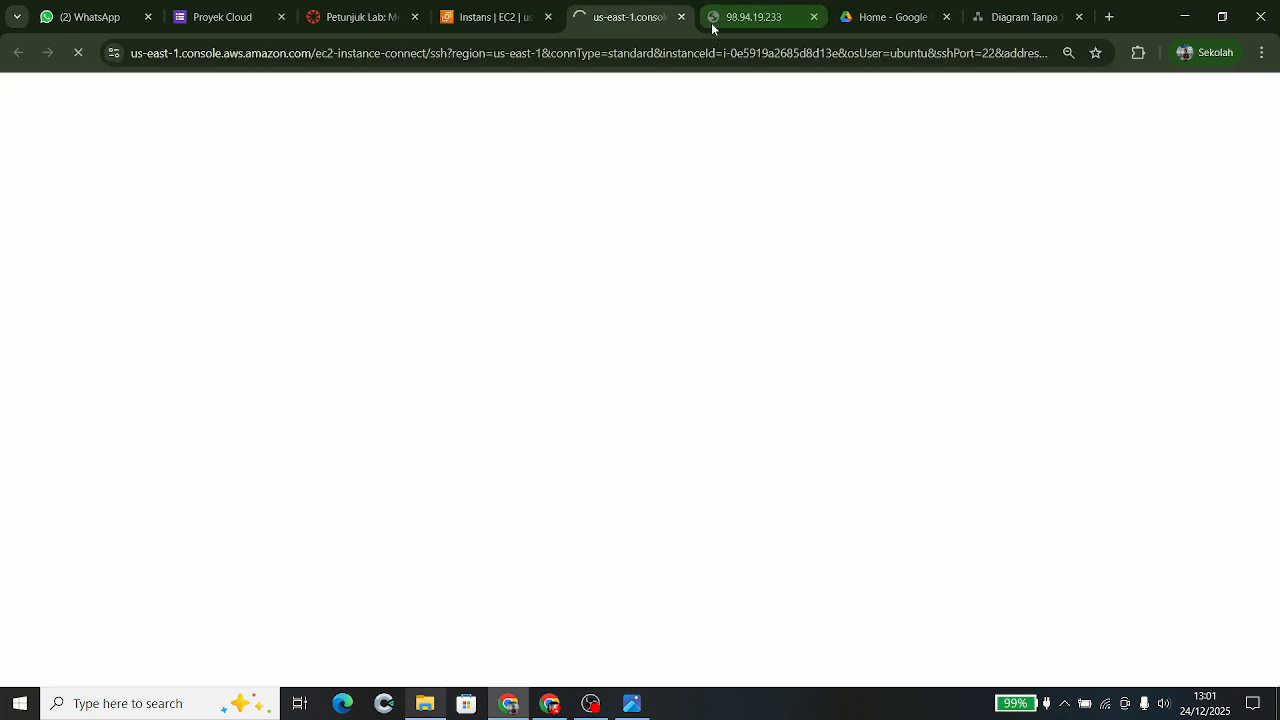
{"action": "left_click", "coordinate": [724, 20]}
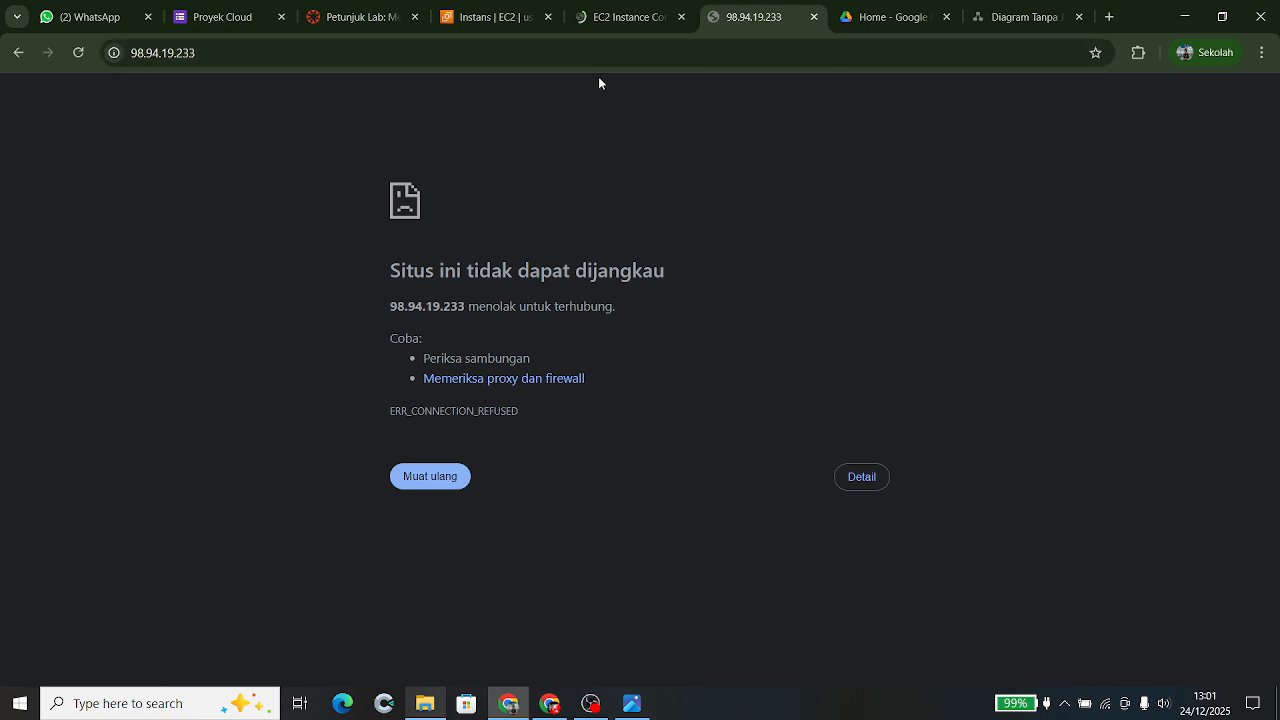
{"action": "left_click", "coordinate": [607, 24]}
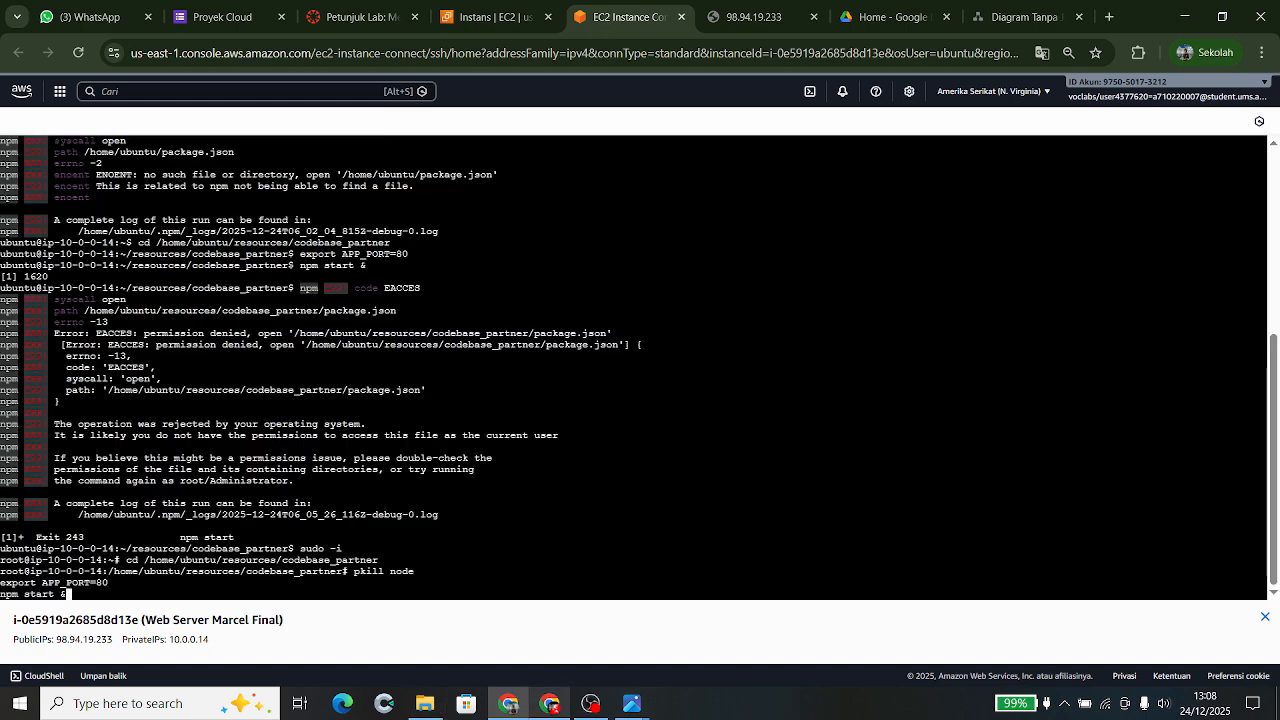
- Restart the coffee_api Node app as root with APP_PORT=80 using npm start in the background
{"action": "key", "text": "Return"}
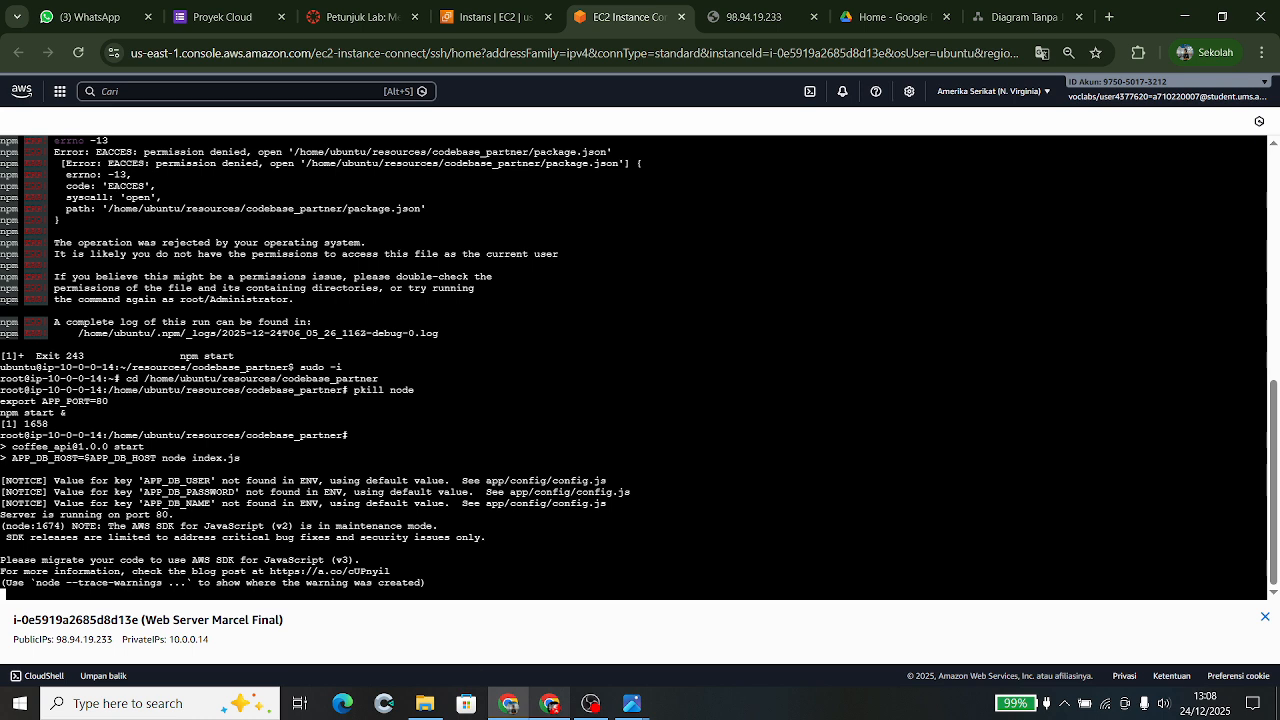
{"action": "left_click", "coordinate": [642, 712]}
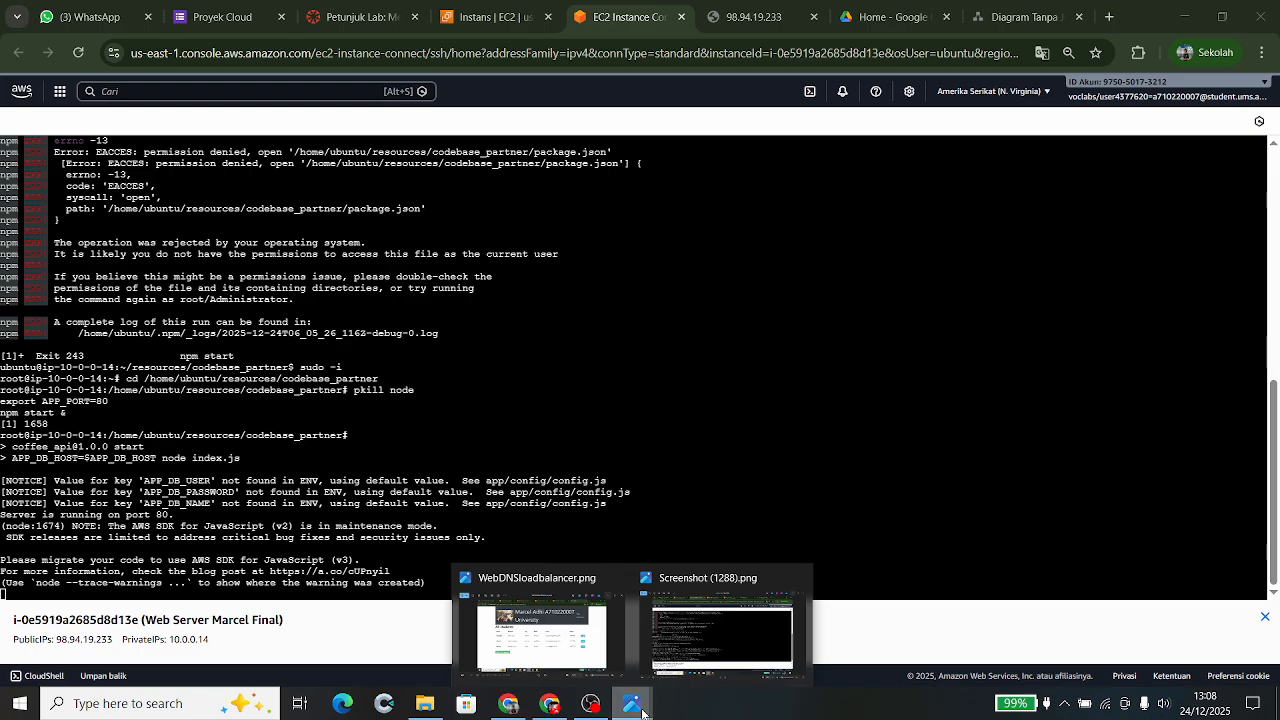
{"action": "left_click", "coordinate": [687, 673]}
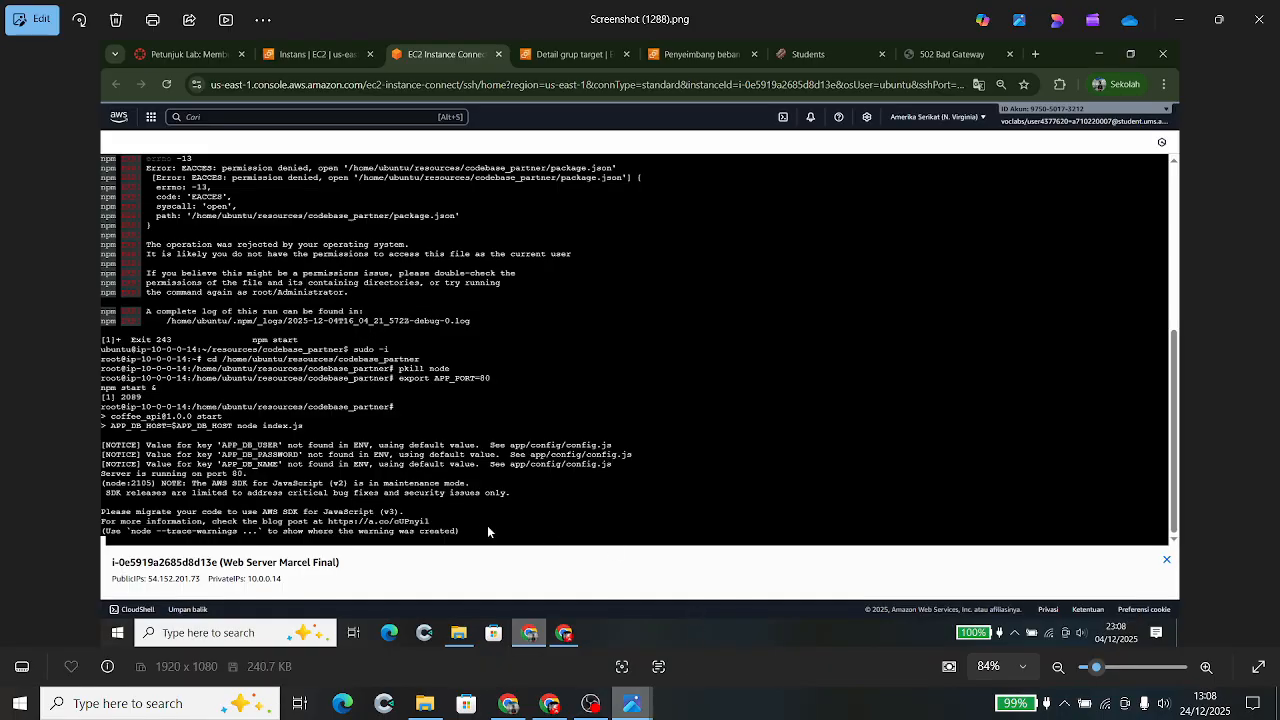
{"action": "left_click", "coordinate": [1186, 10]}
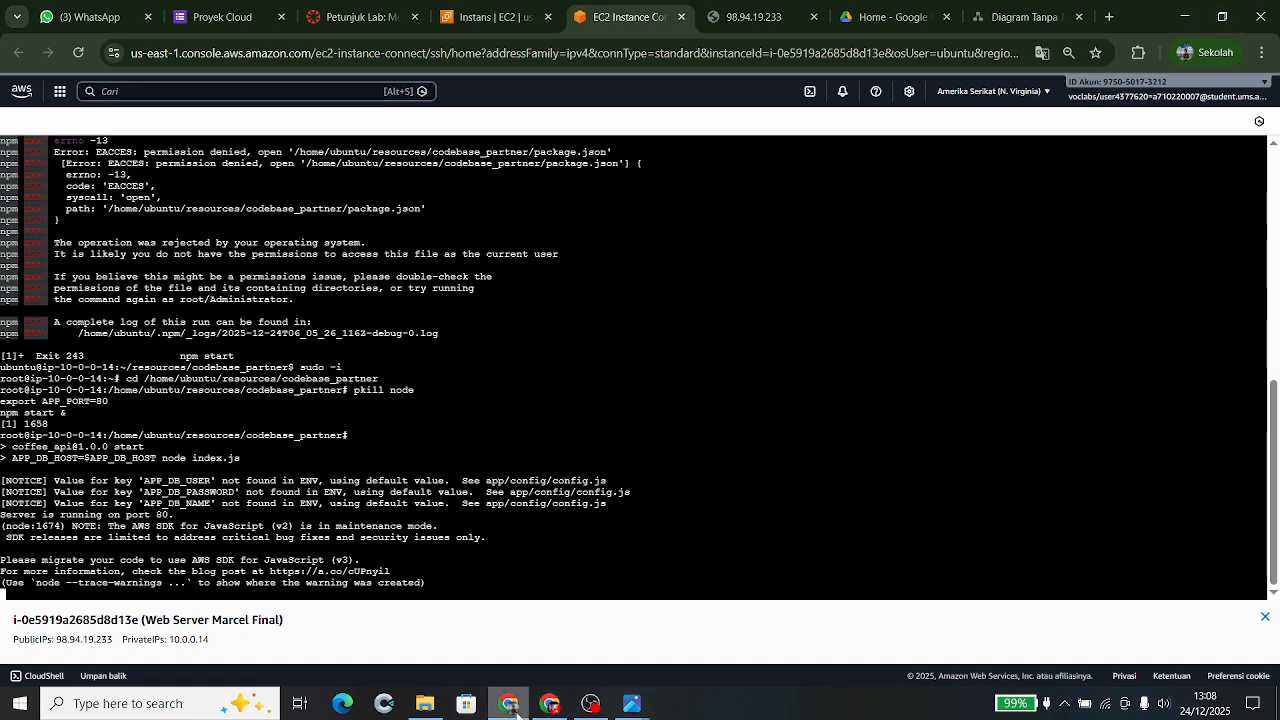
- Reload 98.94.19.233 so it shows the University app's Welcome page
{"action": "left_click", "coordinate": [512, 706]}
{"action": "left_click", "coordinate": [514, 708]}
{"action": "left_click", "coordinate": [508, 14]}
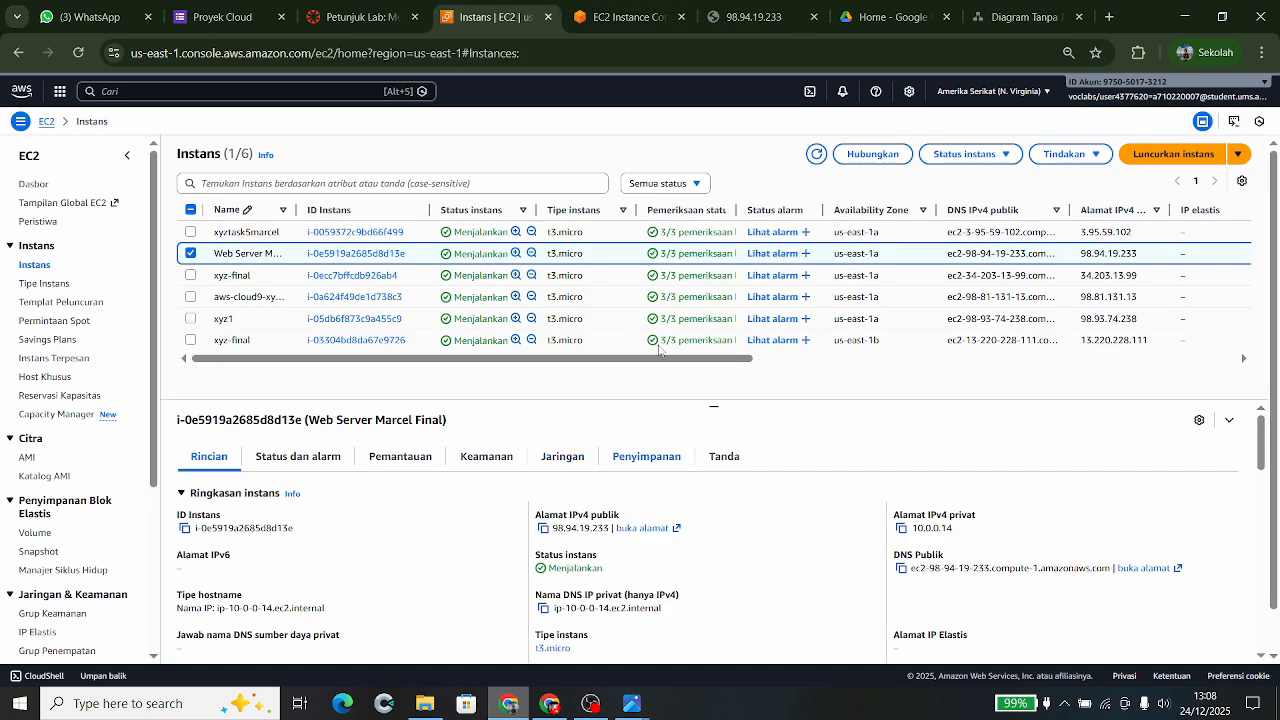
{"action": "left_click", "coordinate": [726, 12]}
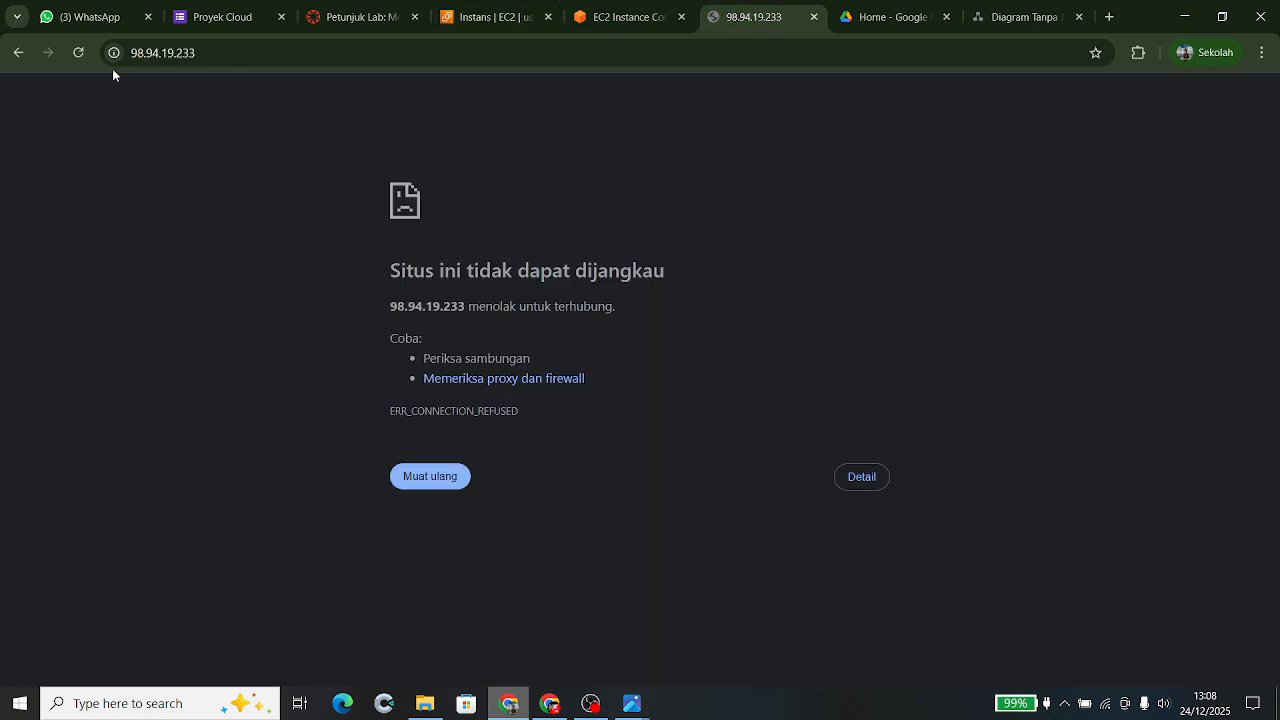
{"action": "left_click", "coordinate": [196, 53]}
{"action": "left_click", "coordinate": [193, 52]}
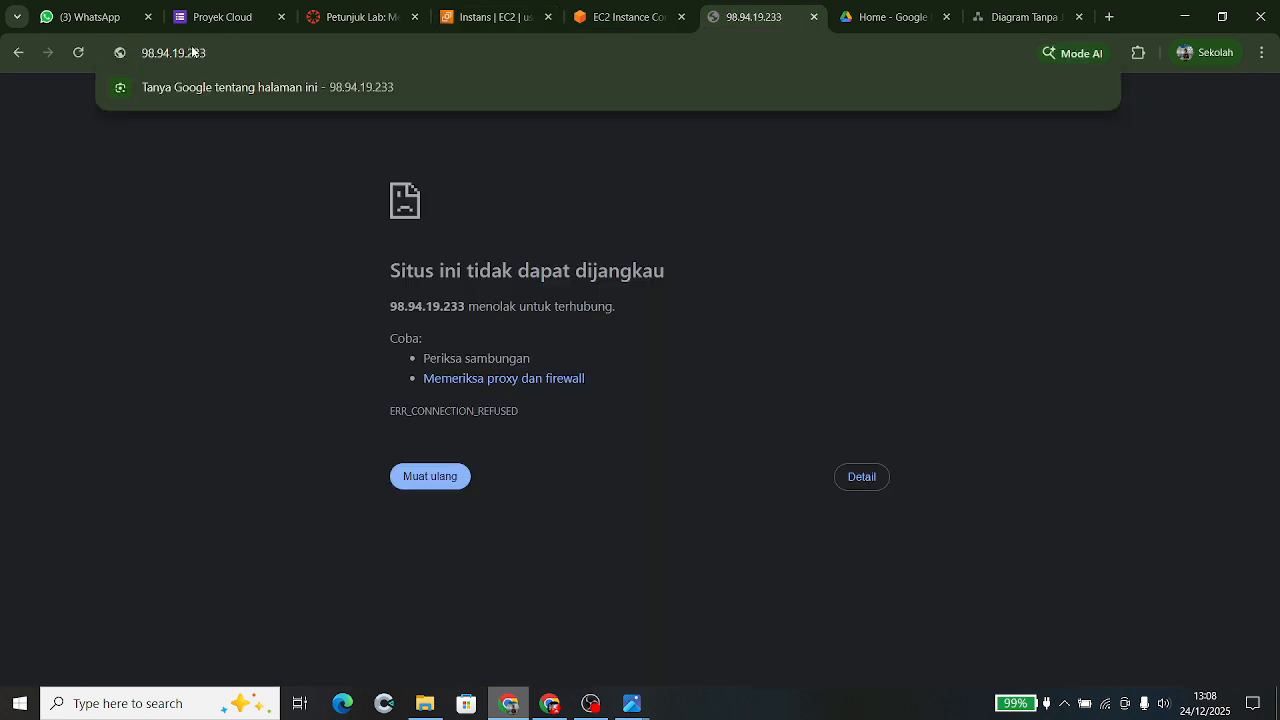
{"action": "left_click", "coordinate": [77, 55]}
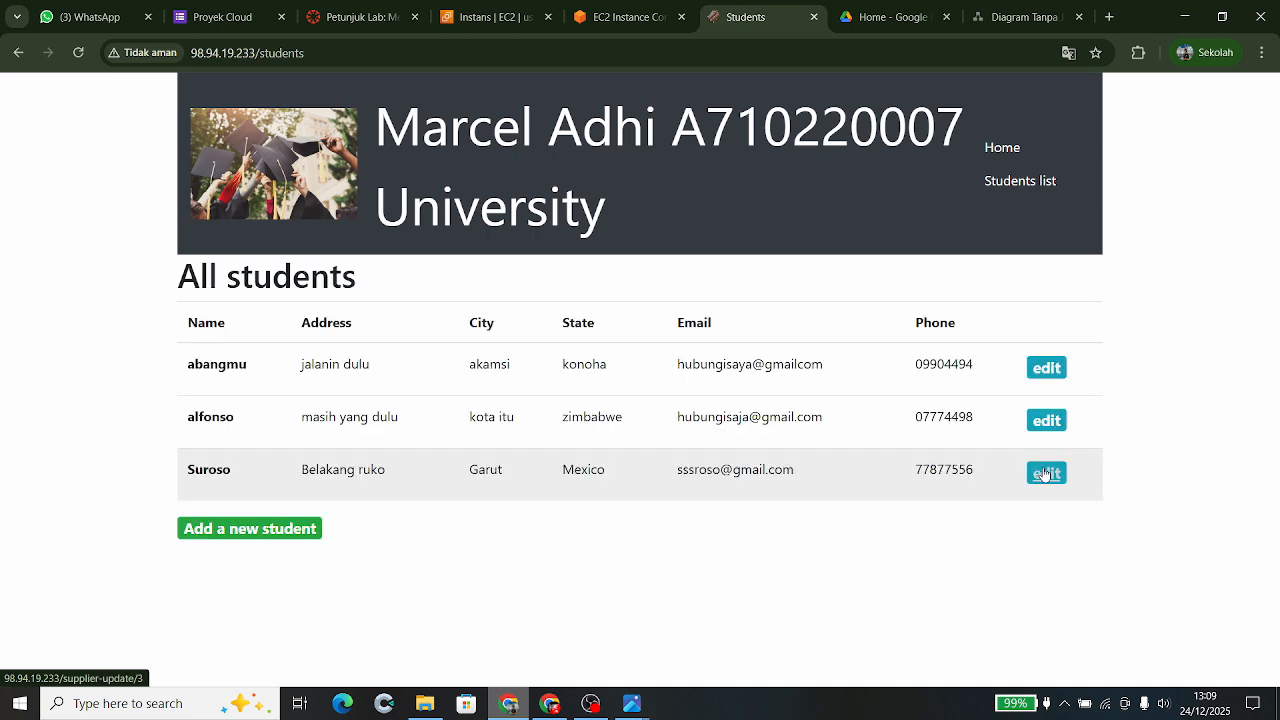
- Change the third student's city from Garut to Medan and submit the record
{"action": "left_click", "coordinate": [1043, 471]}
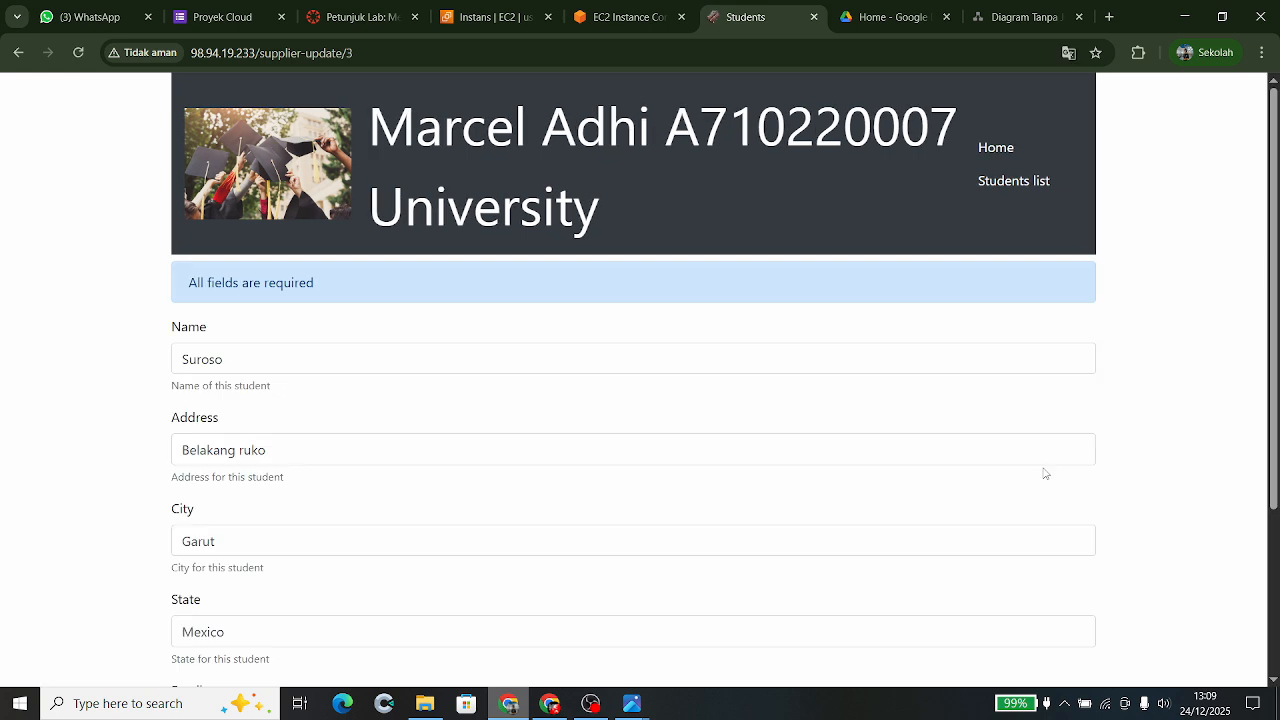
{"action": "scroll", "coordinate": [1045, 473], "scroll_direction": "down", "scroll_amount": 3}
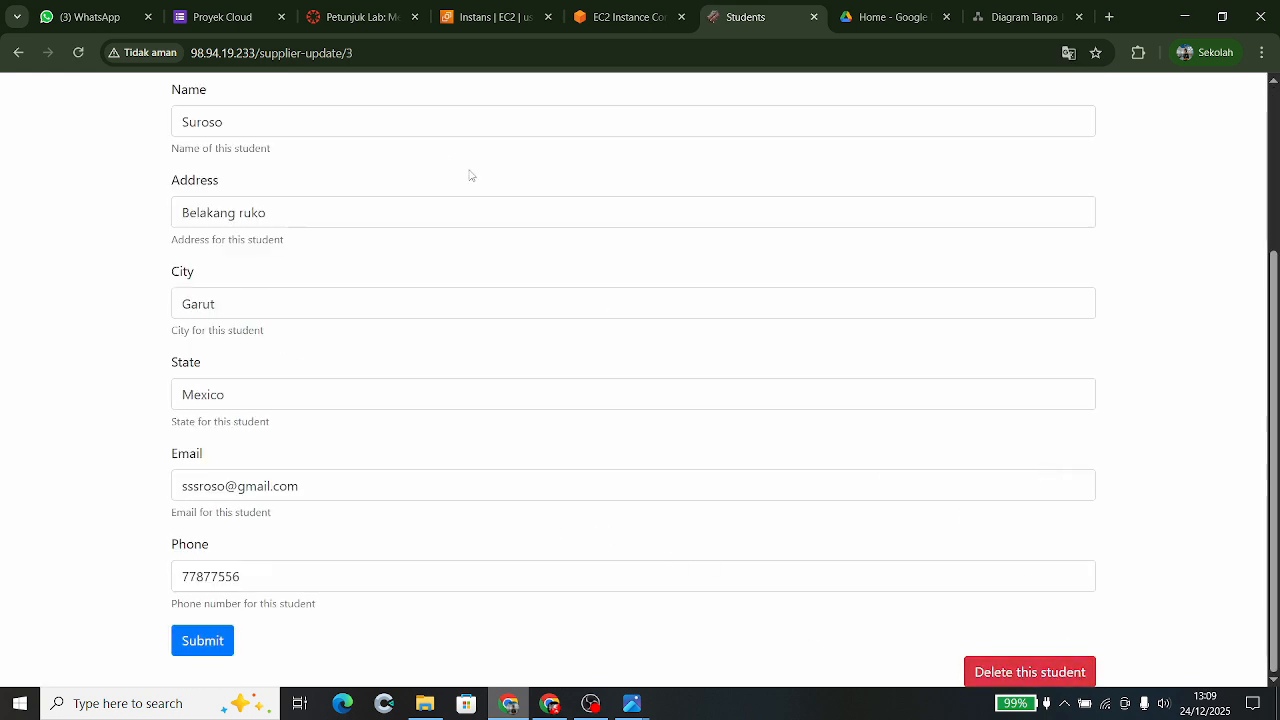
{"action": "left_click", "coordinate": [18, 53]}
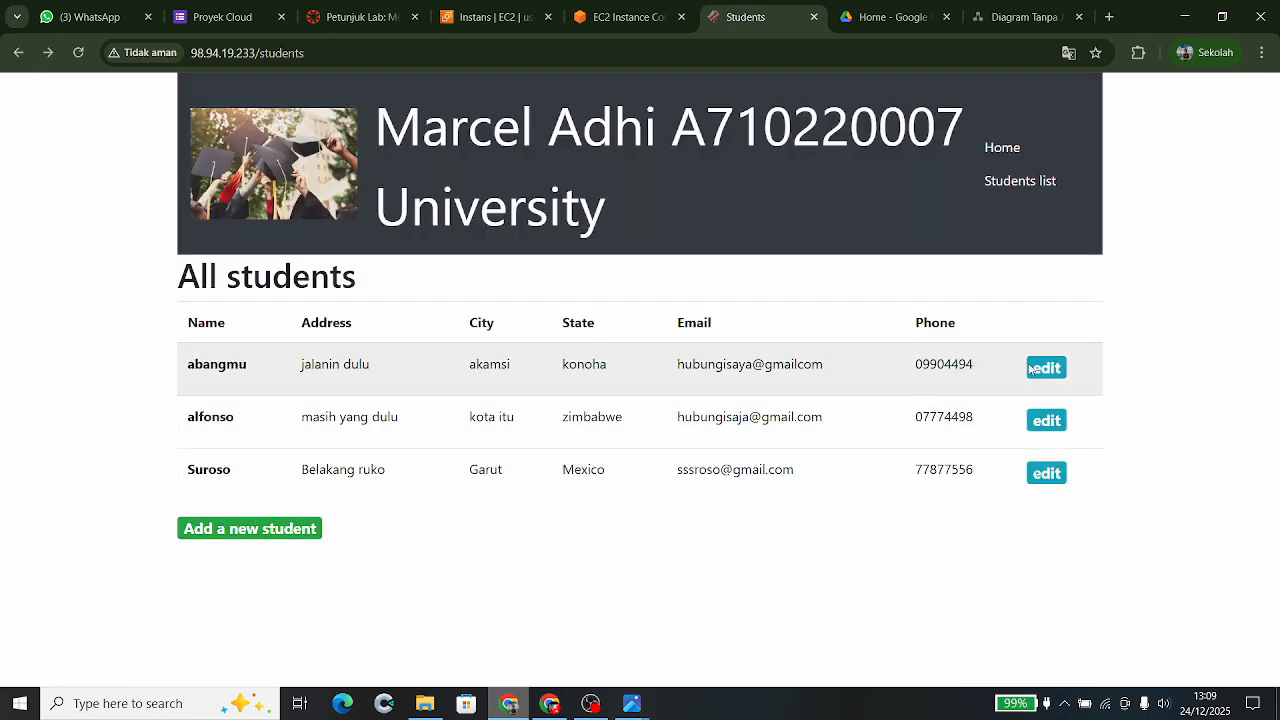
{"action": "left_click", "coordinate": [1049, 473]}
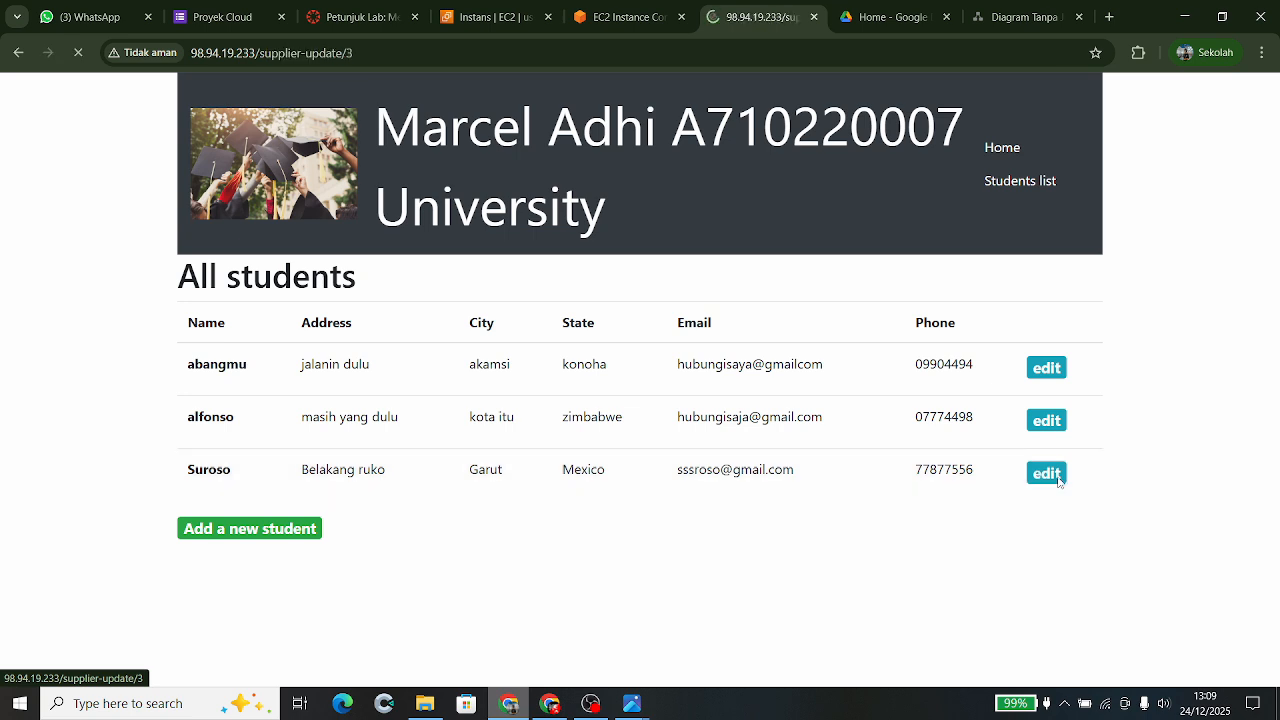
{"action": "scroll", "coordinate": [1057, 480], "scroll_direction": "down", "scroll_amount": 2}
{"action": "left_click", "coordinate": [246, 366]}
{"action": "key", "text": "BackSpace"}
{"action": "key", "text": "BackSpace"}
{"action": "key", "text": "BackSpace"}
{"action": "key", "text": "BackSpace"}
{"action": "key", "text": "BackSpace"}
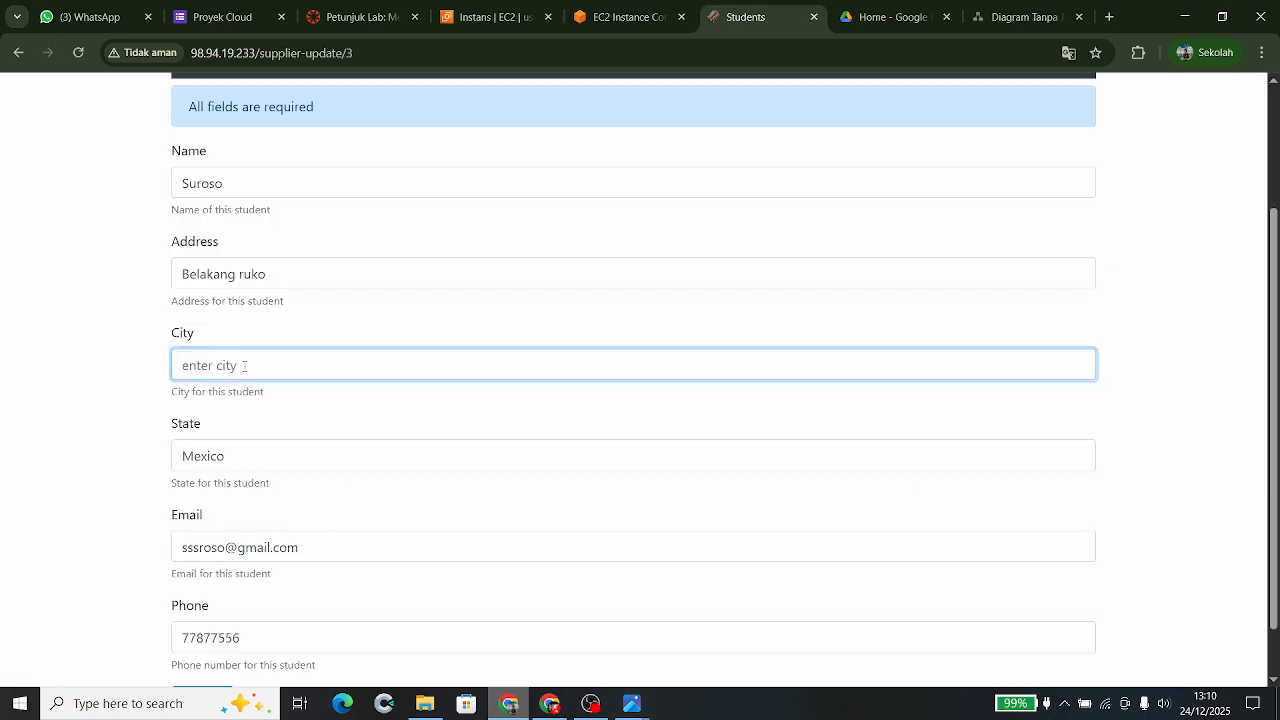
{"action": "type", "text": "Medan"}
{"action": "scroll", "coordinate": [244, 366], "scroll_direction": "down", "scroll_amount": 1}
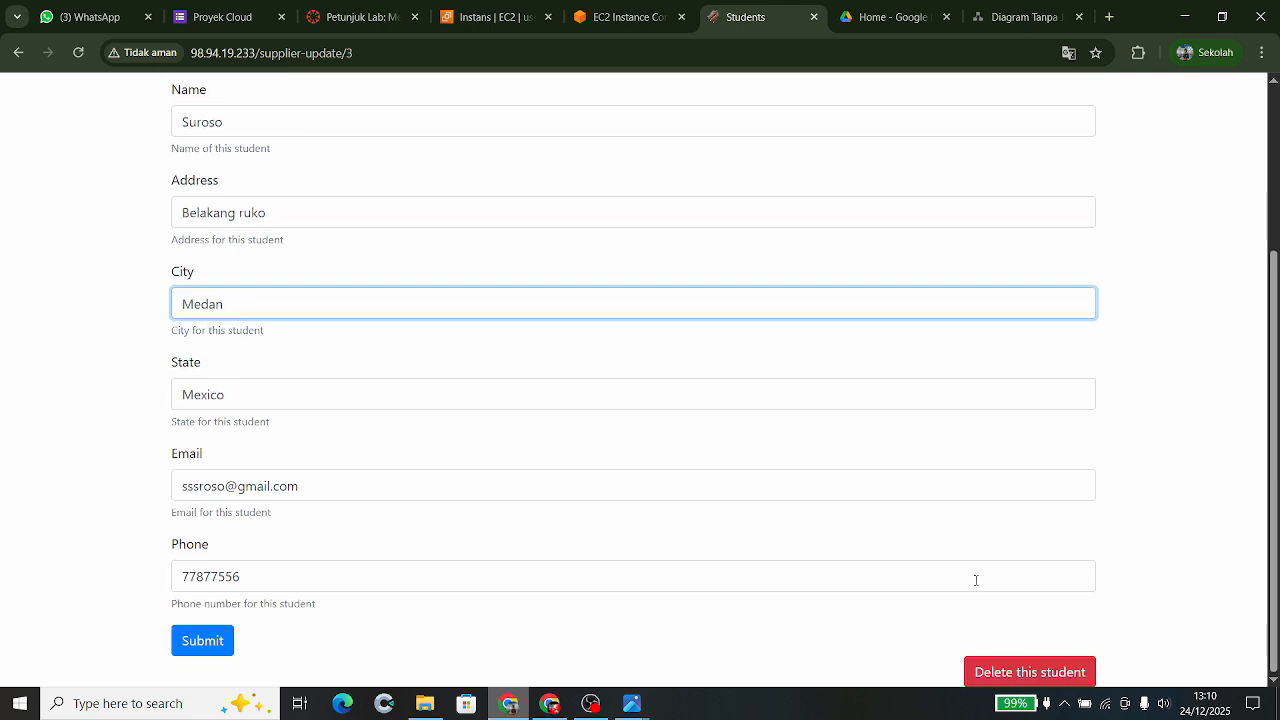
{"action": "left_click", "coordinate": [200, 641]}
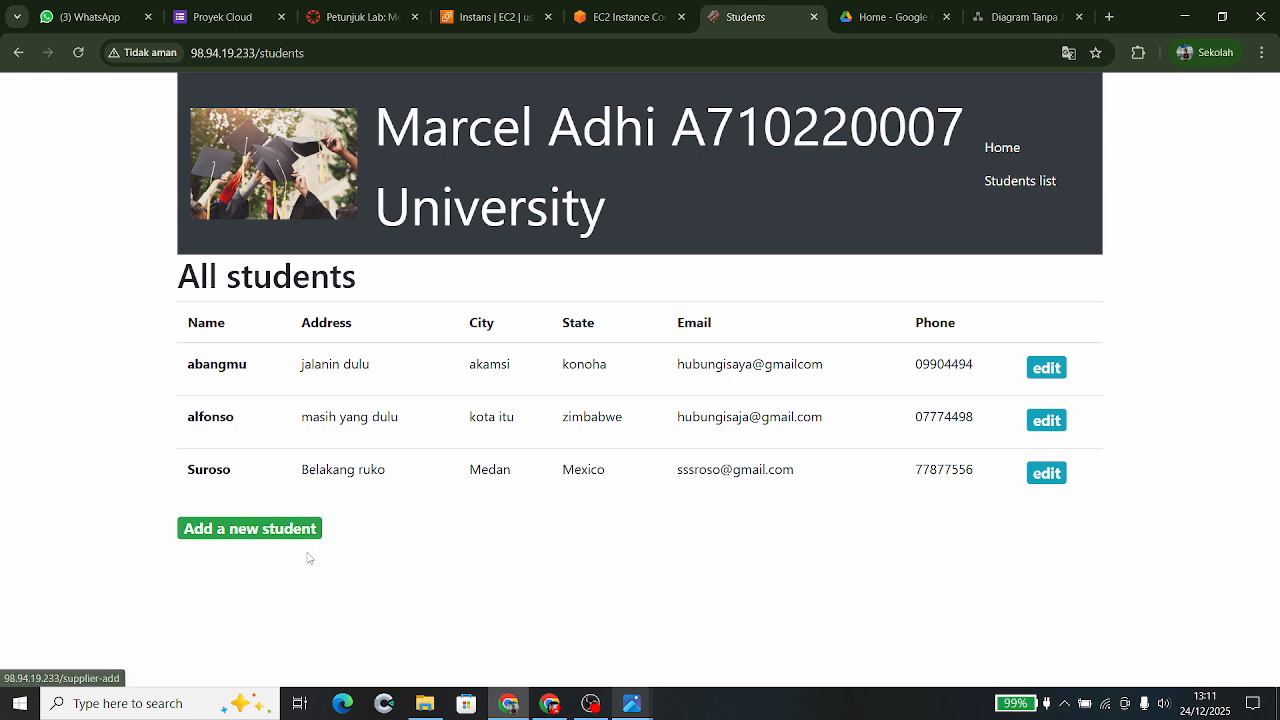
- Start a new student record and enter the student's name and street address
{"action": "left_click", "coordinate": [285, 536]}
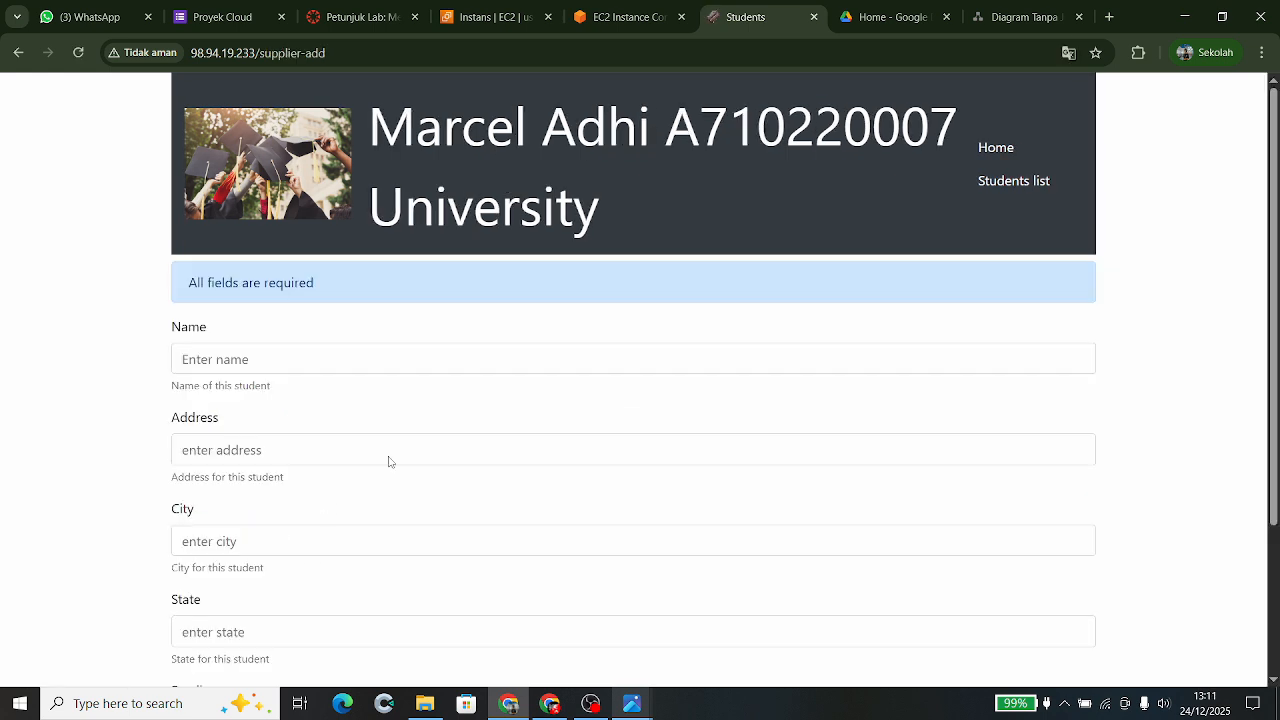
{"action": "left_click", "coordinate": [378, 360]}
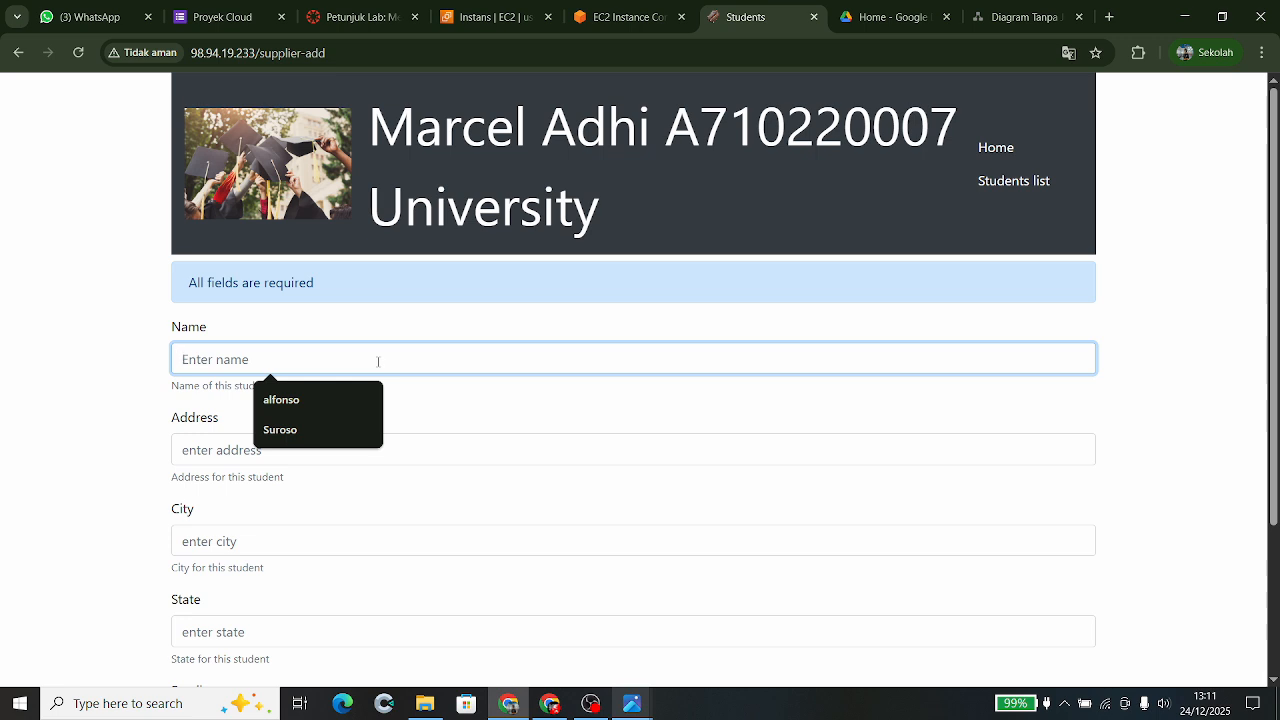
{"action": "type", "text": "p"}
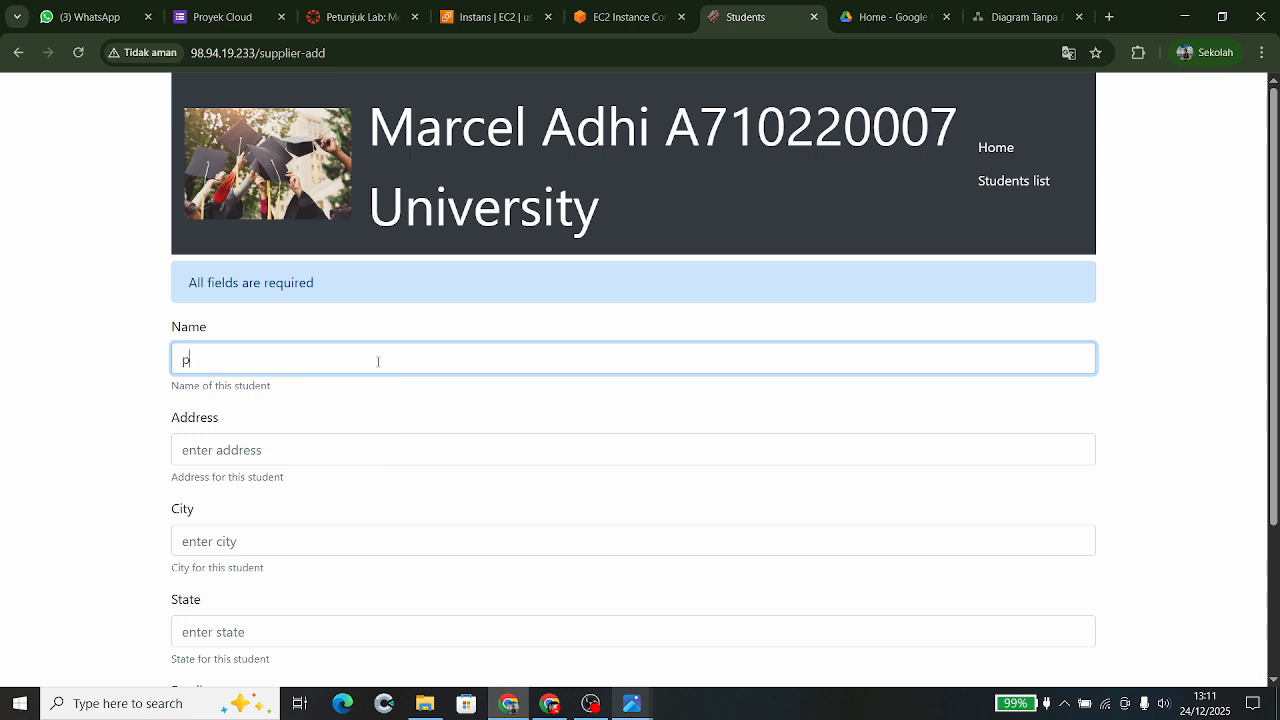
{"action": "key", "text": "BackSpace"}
{"action": "type", "text": "Putra"}
{"action": "left_click", "coordinate": [270, 449]}
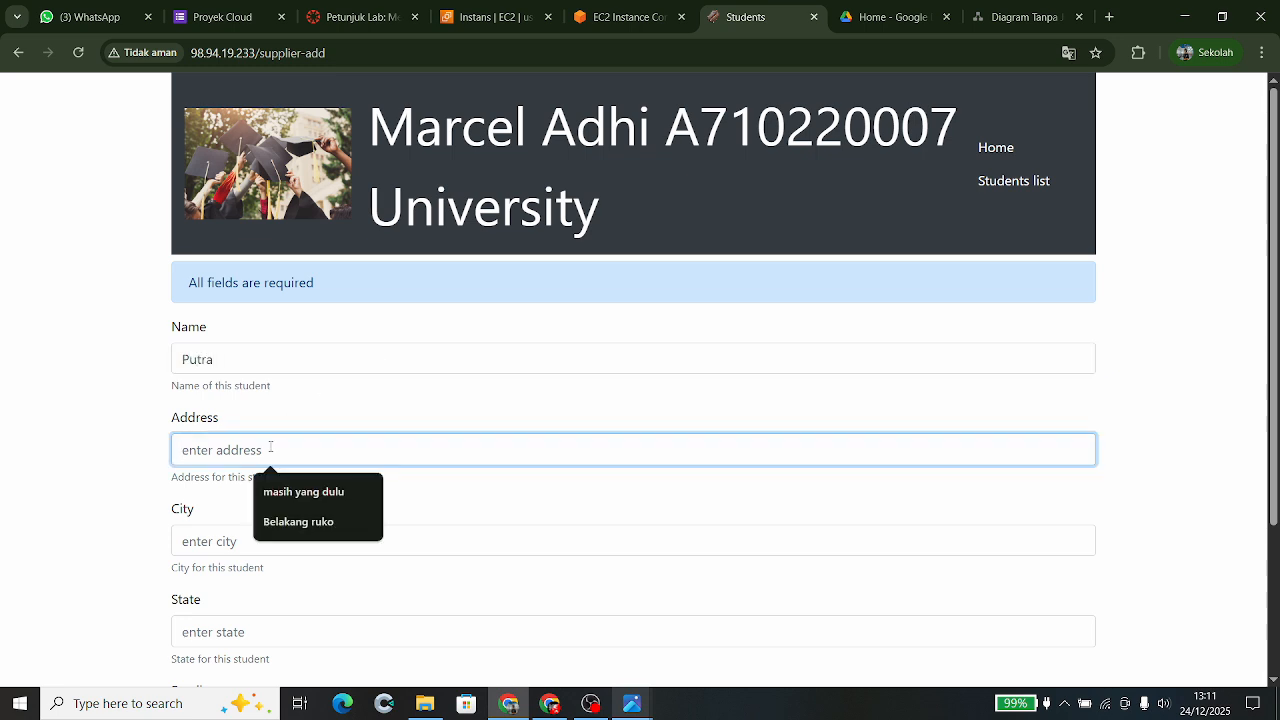
{"action": "type", "text": "di"}
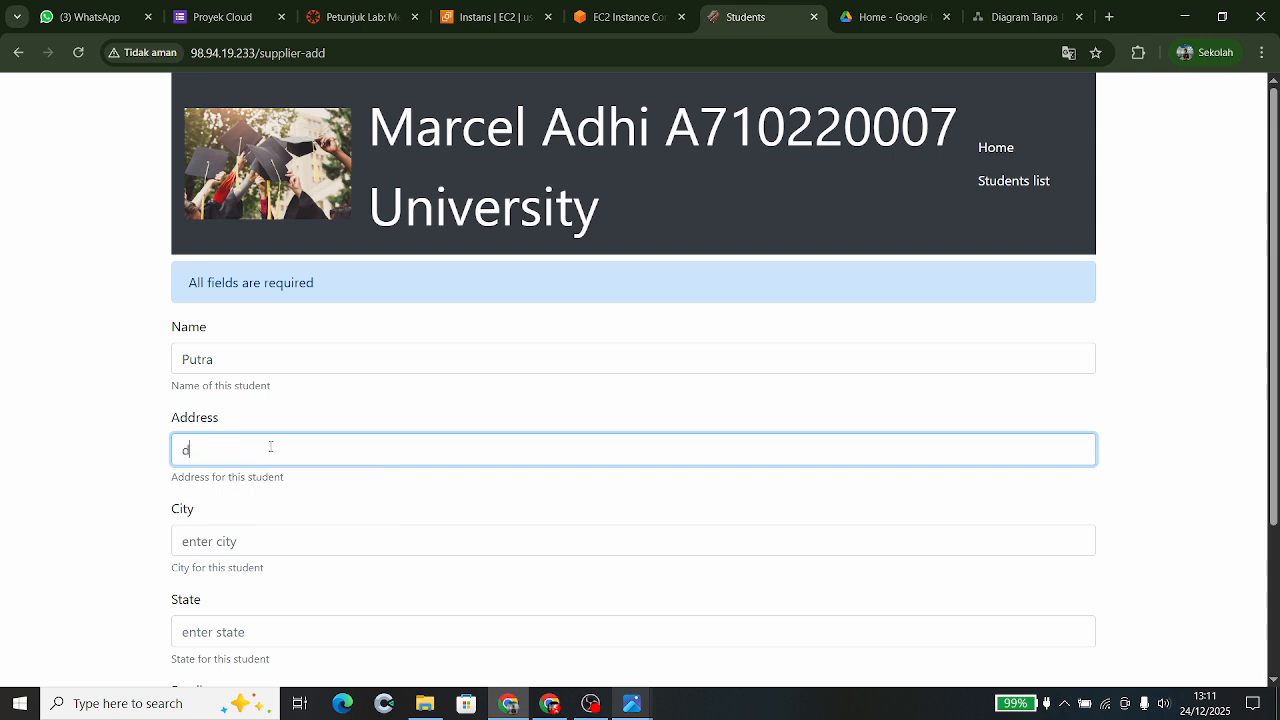
{"action": "key", "text": "BackSpace"}
{"action": "key", "text": "BackSpace"}
{"action": "type", "text": "Di jalan sana"}
- Set the new student's city to Bekasi and state to Australia
{"action": "scroll", "coordinate": [270, 447], "scroll_direction": "down", "scroll_amount": 1}
{"action": "left_click", "coordinate": [223, 412]}
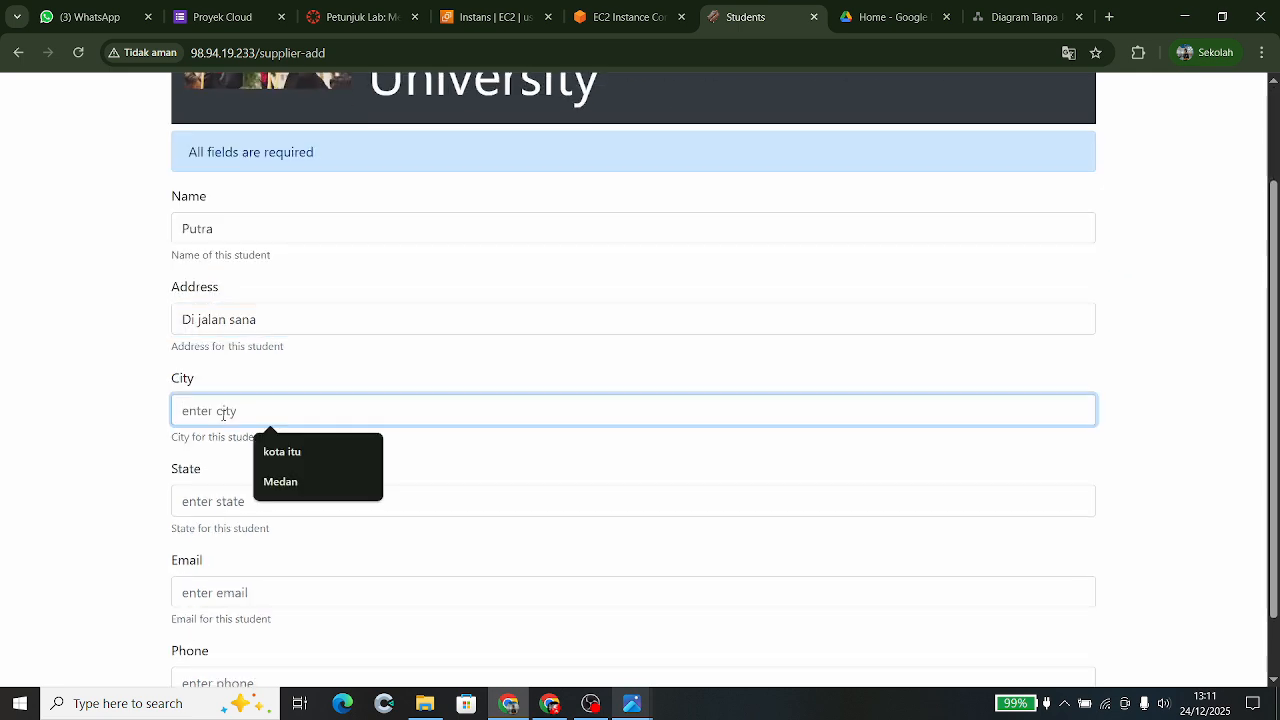
{"action": "type", "text": "Cia"}
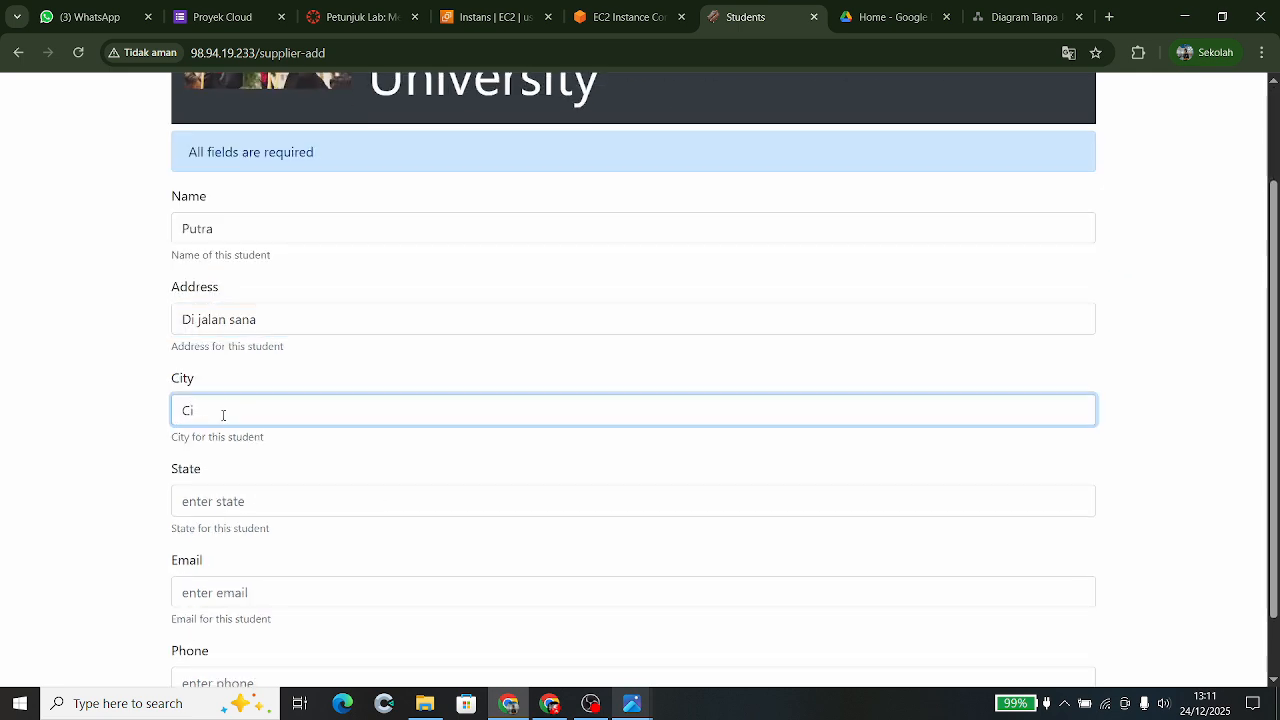
{"action": "key", "text": "BackSpace"}
{"action": "key", "text": "BackSpace"}
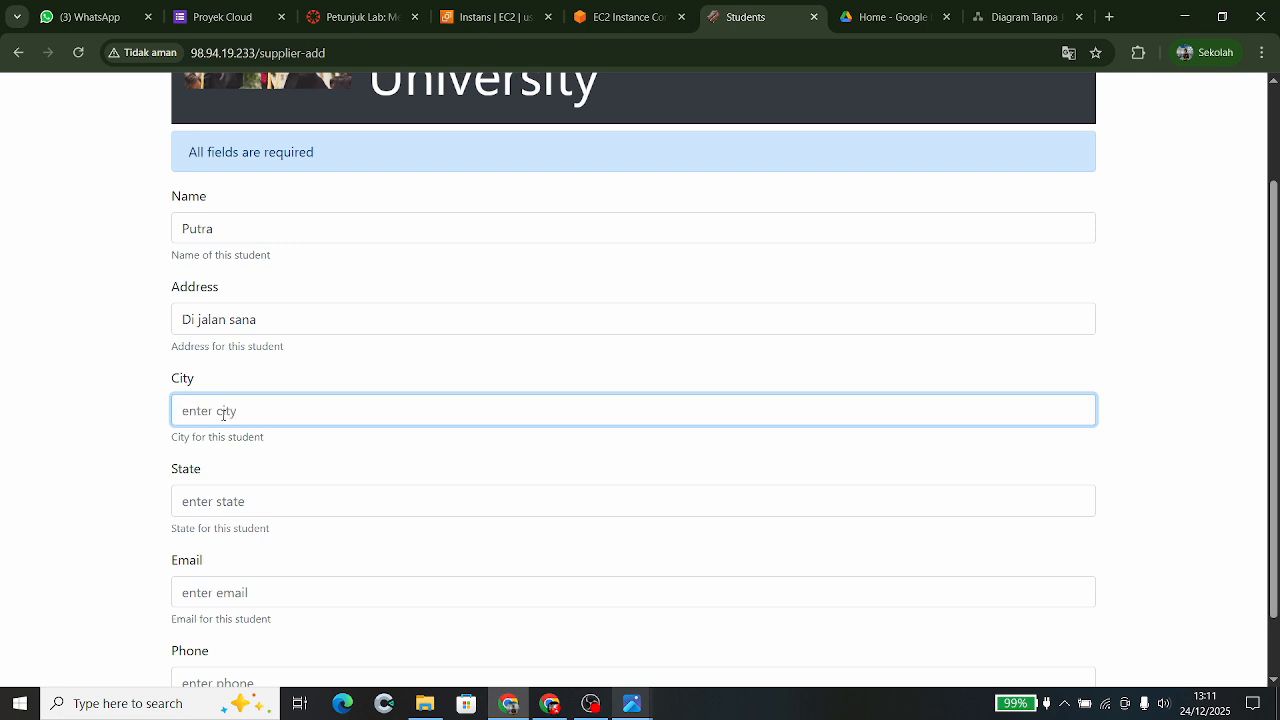
{"action": "type", "text": "Bekais"}
{"action": "key", "text": "BackSpace"}
{"action": "type", "text": "si"}
{"action": "scroll", "coordinate": [223, 416], "scroll_direction": "down", "scroll_amount": 1}
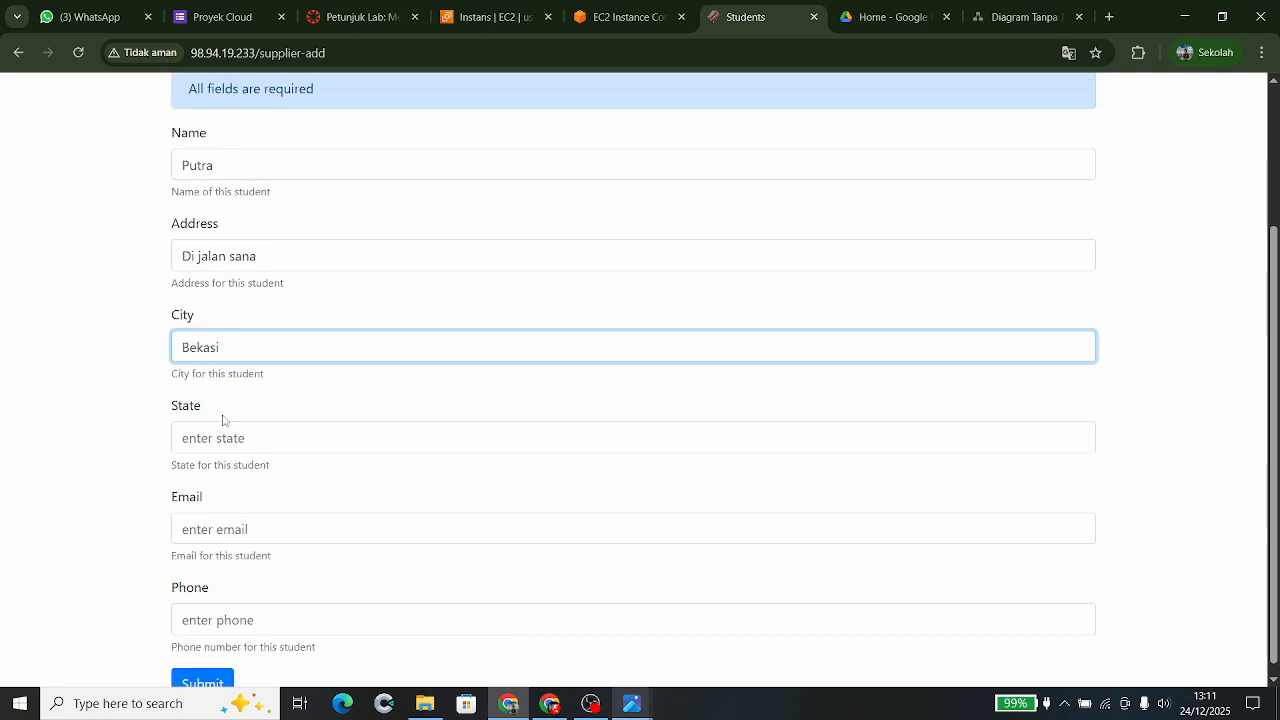
{"action": "left_click", "coordinate": [211, 438]}
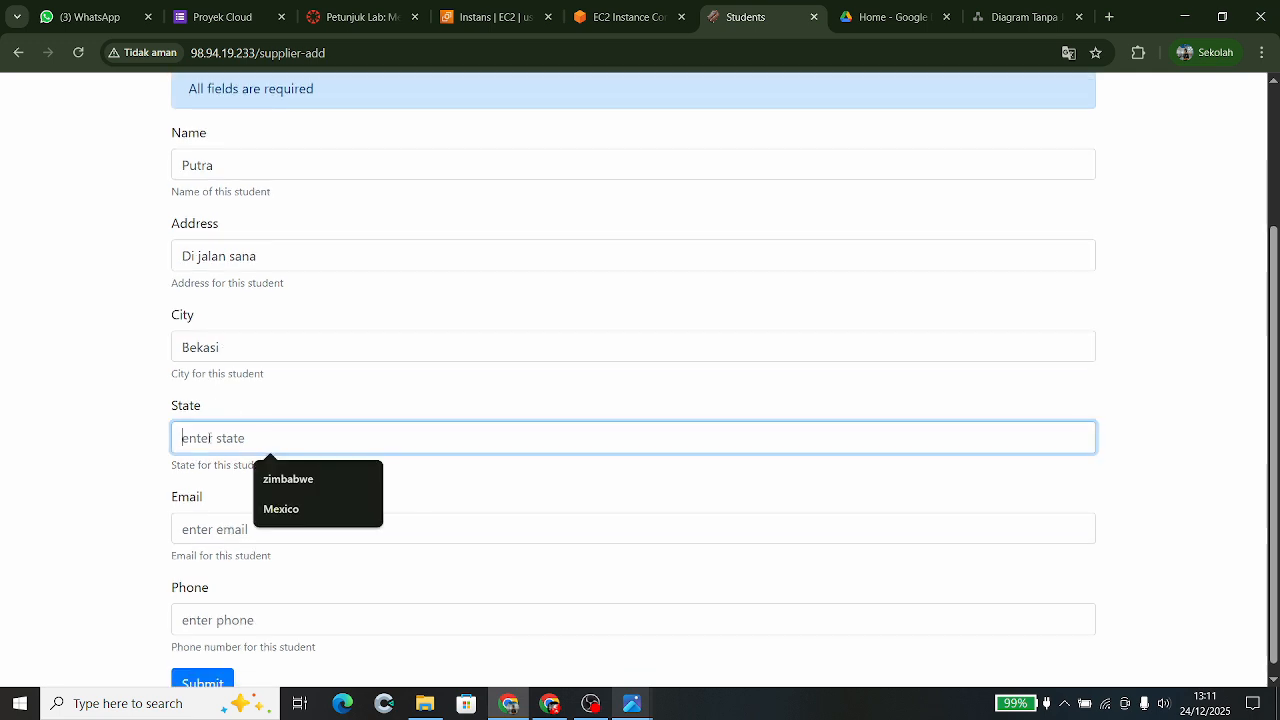
{"action": "type", "text": "Au"}
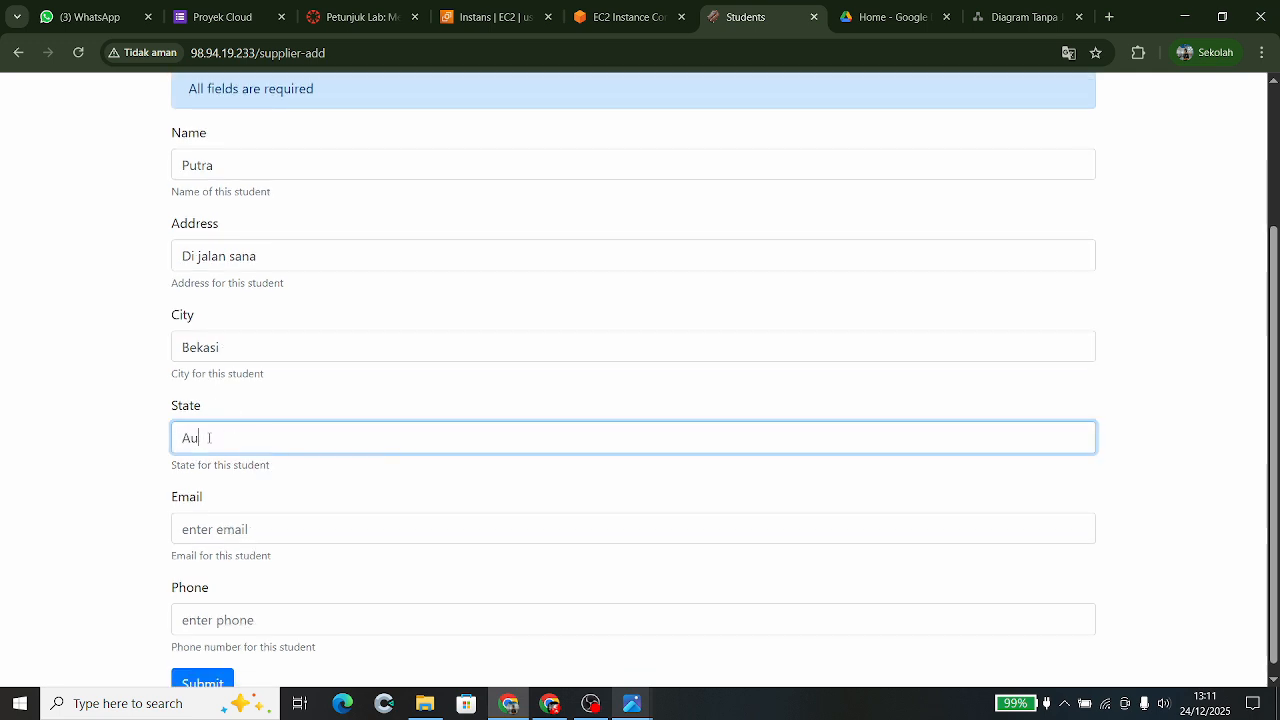
{"action": "type", "text": "istralia"}
- Fill in the student's email and phone number, then submit the new record
{"action": "left_click", "coordinate": [238, 535]}
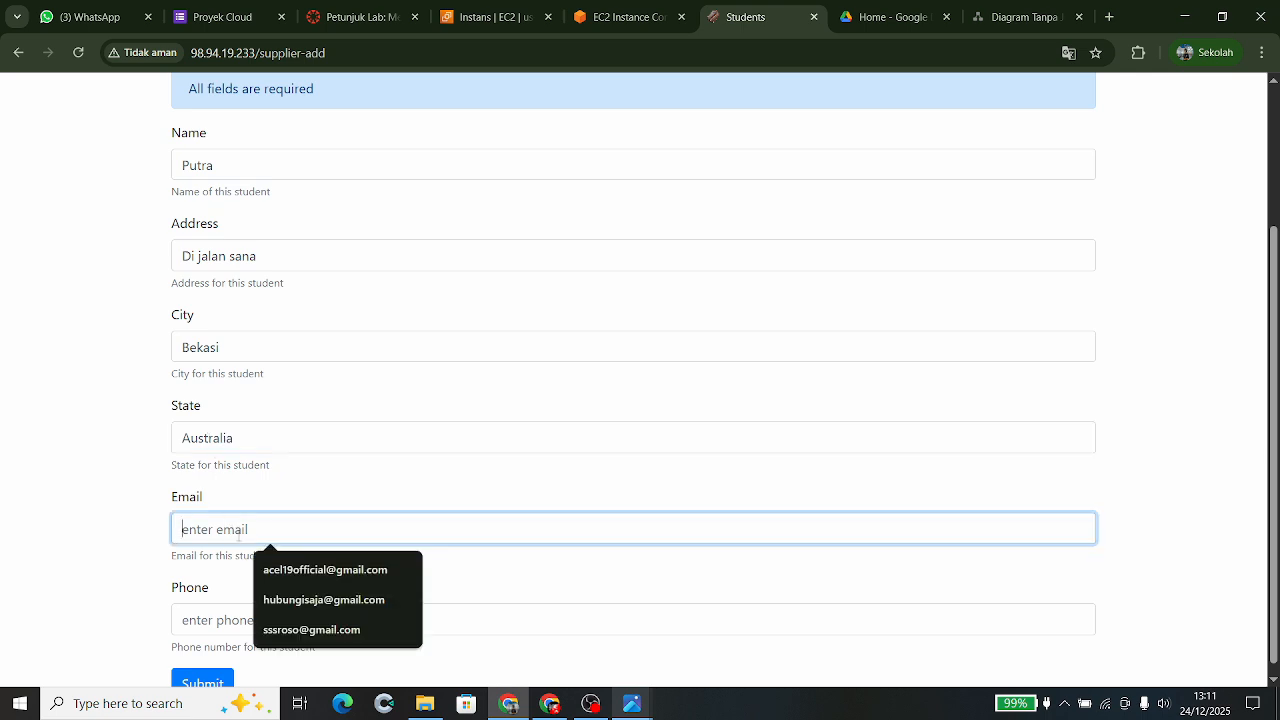
{"action": "type", "text": "Putra"}
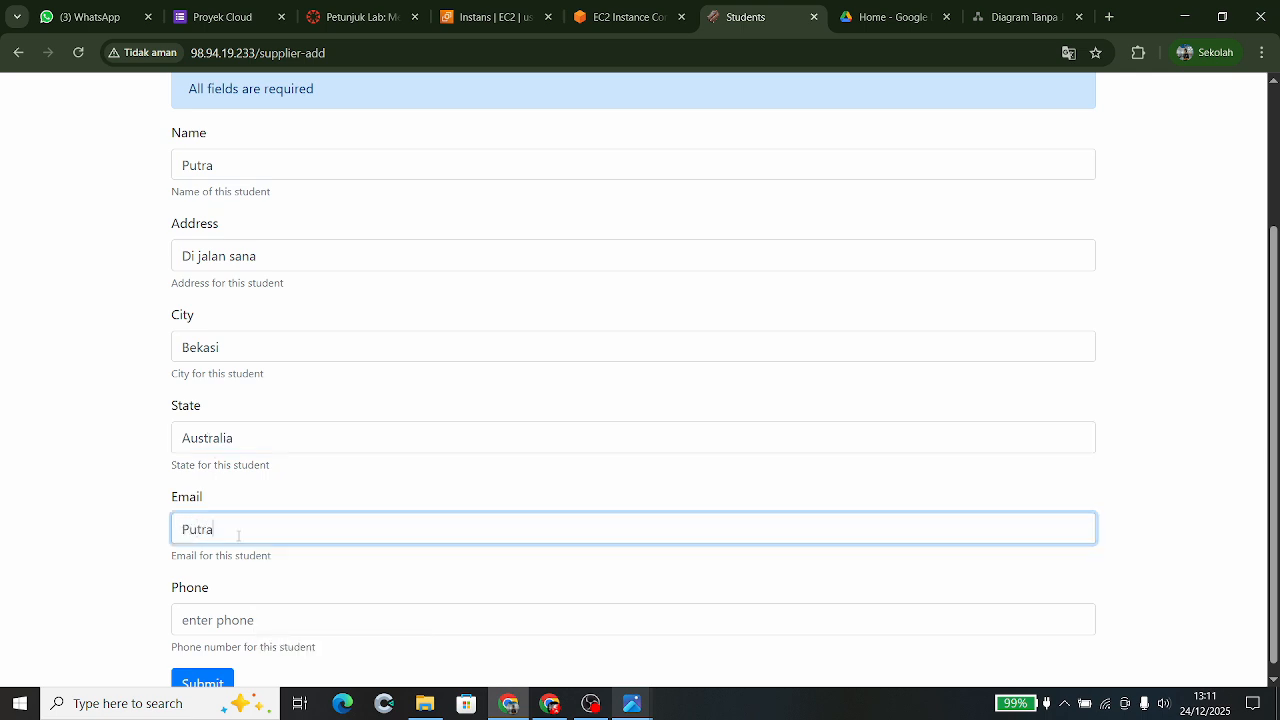
{"action": "left_click", "coordinate": [265, 628]}
{"action": "type", "text": "2222"}
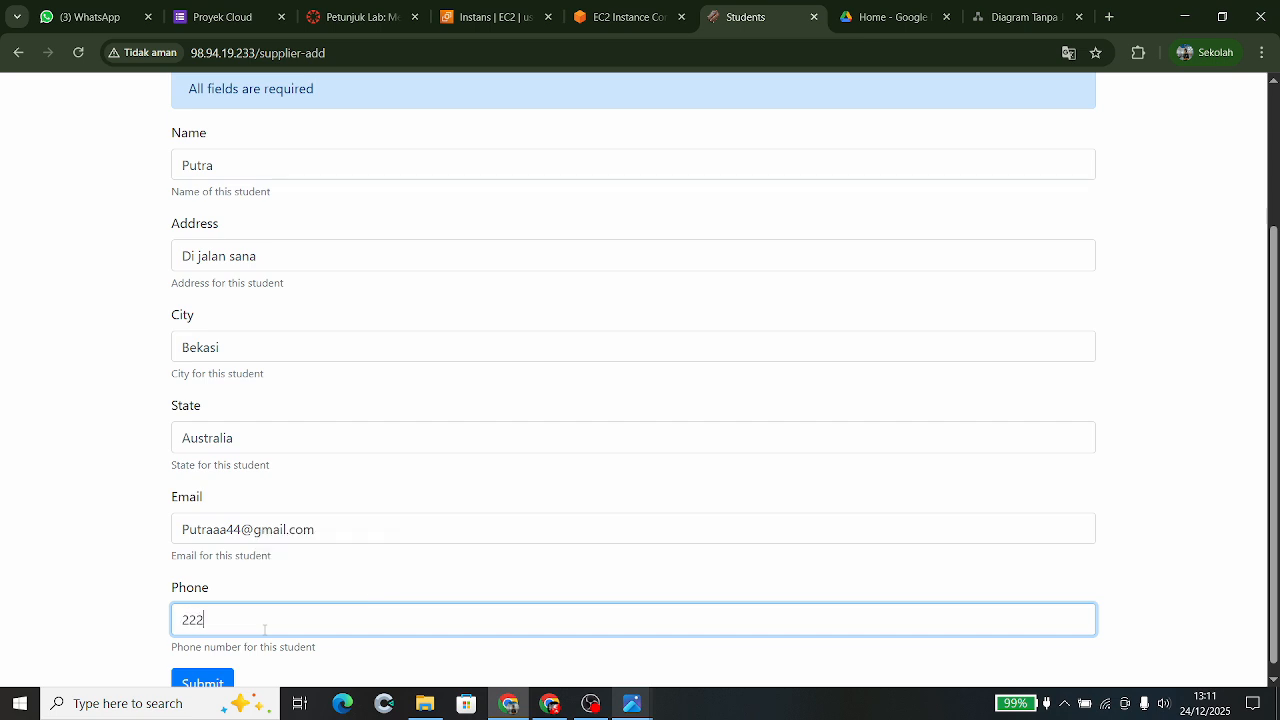
{"action": "scroll", "coordinate": [265, 628], "scroll_direction": "down", "scroll_amount": 1}
{"action": "key", "text": "BackSpace"}
{"action": "key", "text": "BackSpace"}
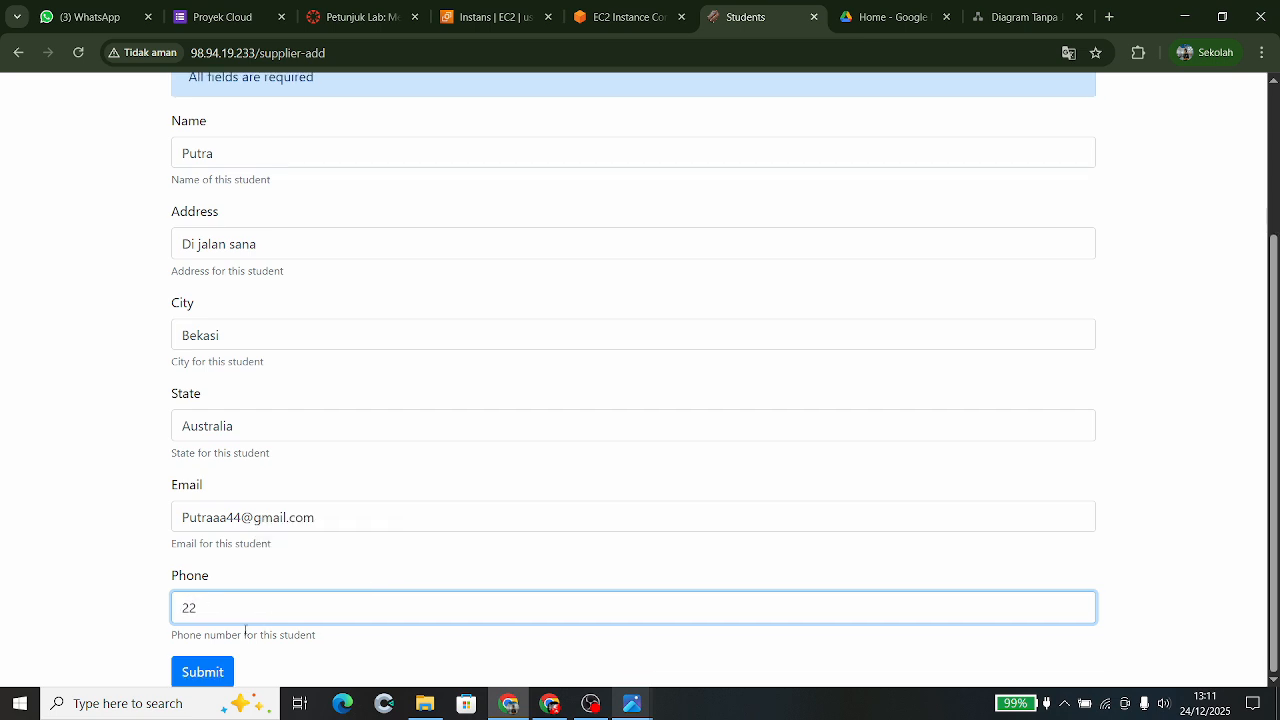
{"action": "type", "text": "33344"}
{"action": "left_click", "coordinate": [204, 670]}
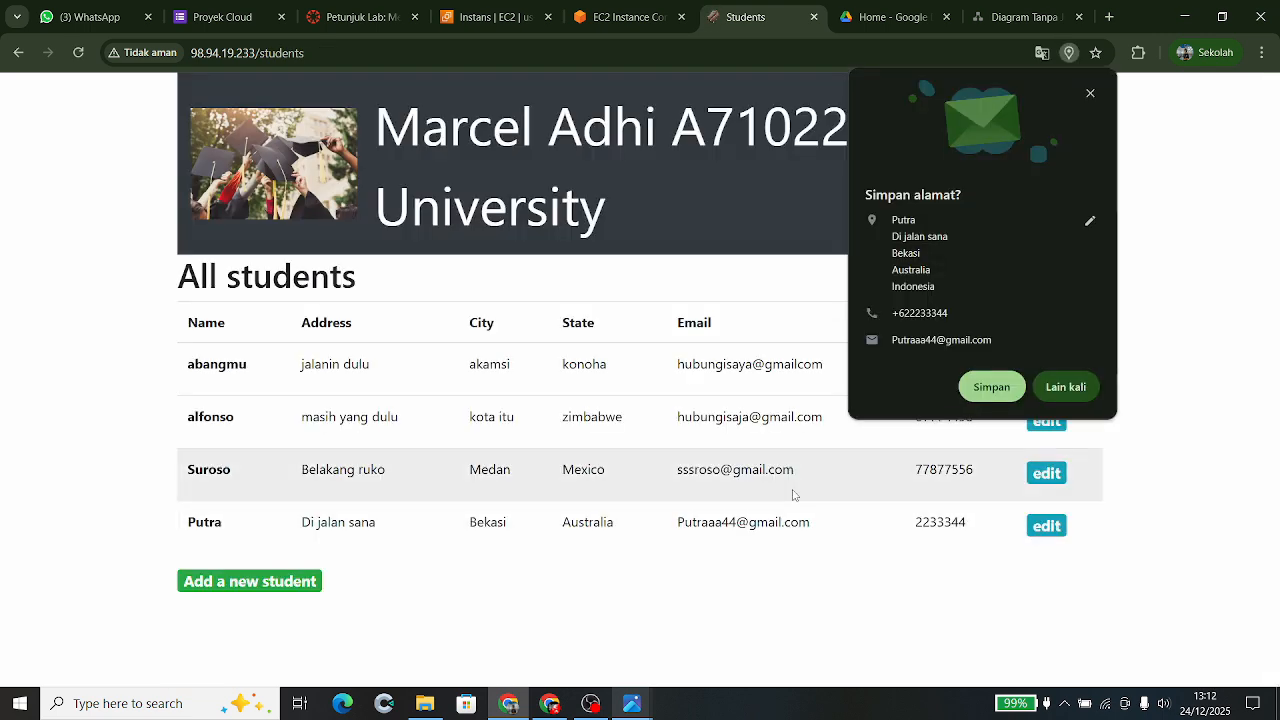
{"action": "left_click", "coordinate": [1090, 93]}
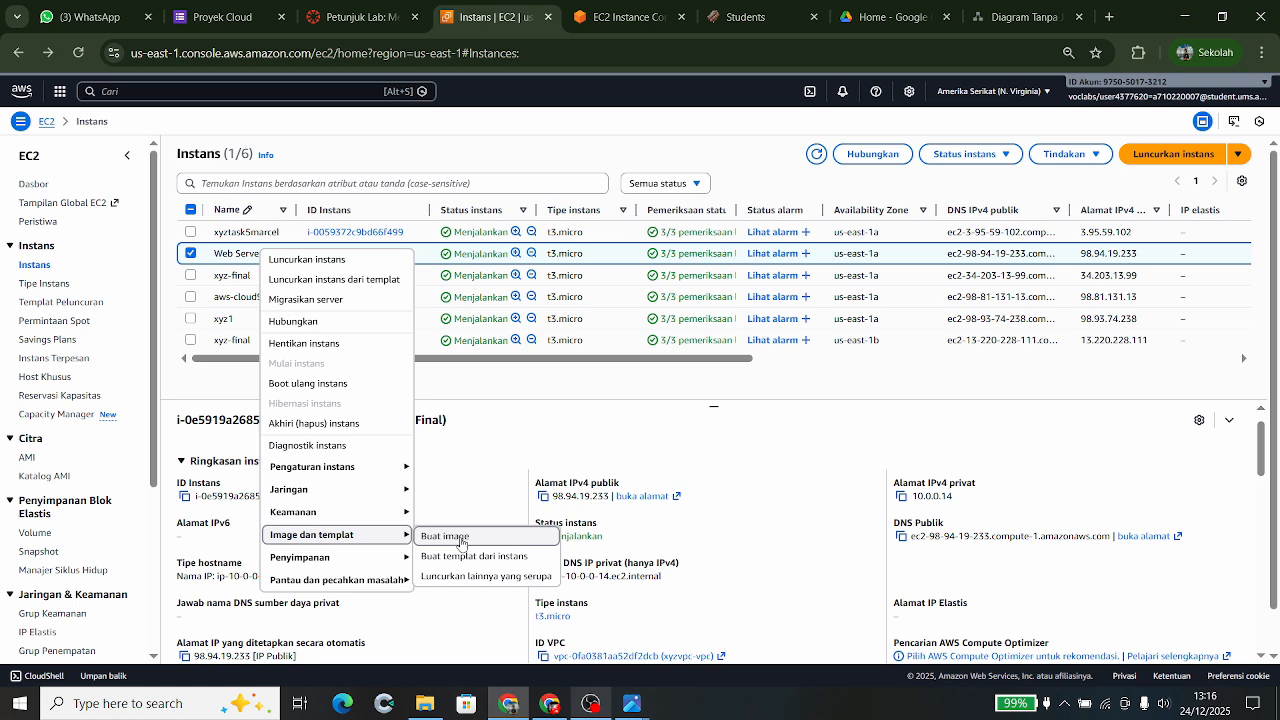
- Create an image of the web server instance named 'Web Server AMI'
{"action": "left_click", "coordinate": [463, 543]}
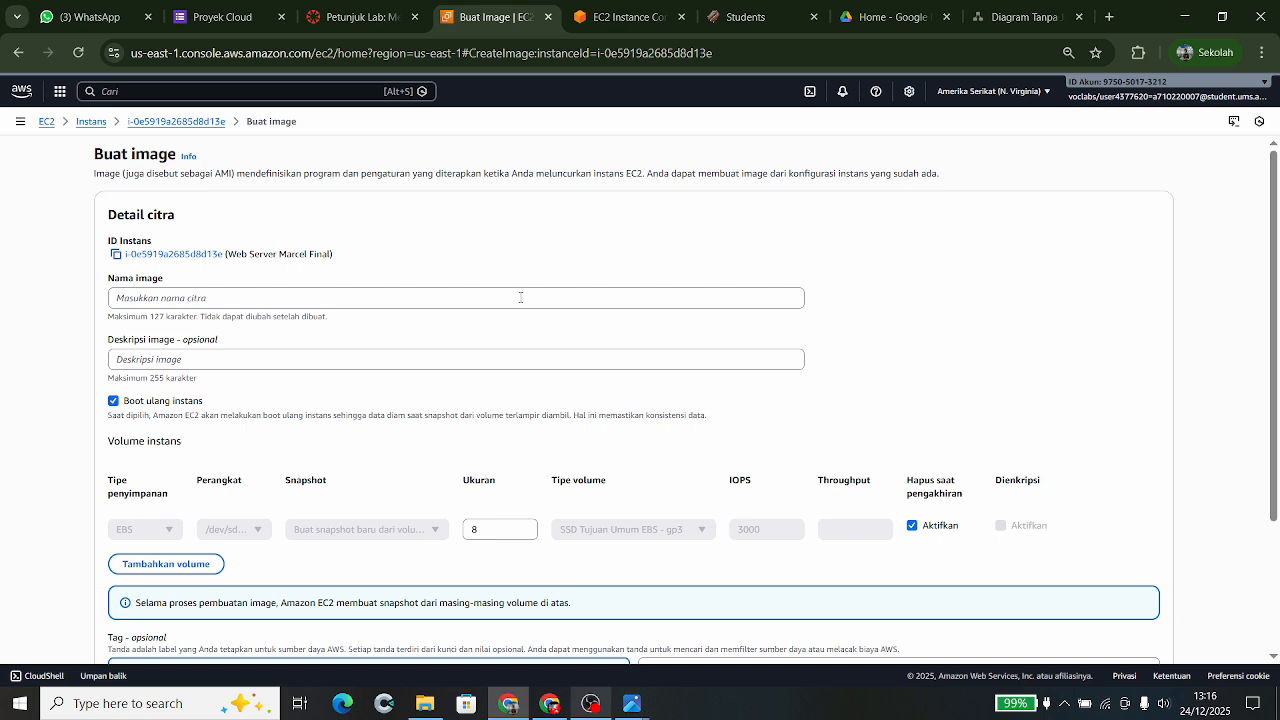
{"action": "left_click", "coordinate": [520, 297]}
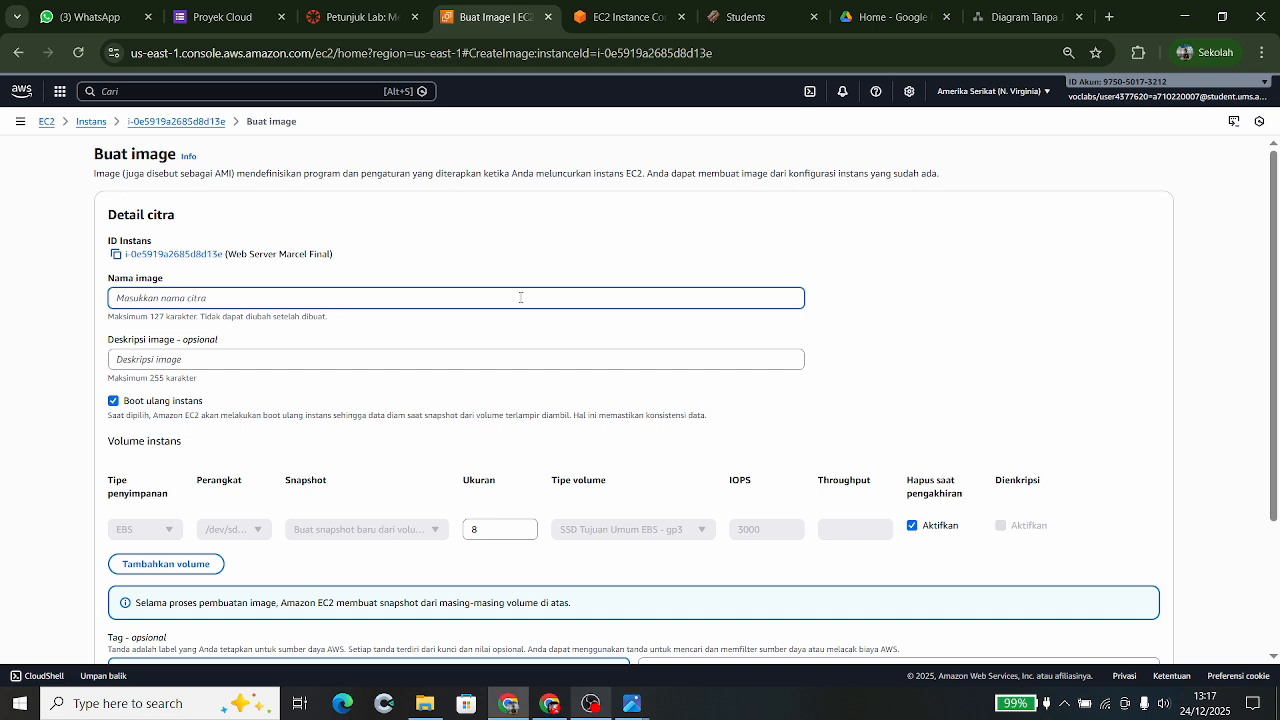
{"action": "type", "text": "Web Server AMI"}
{"action": "scroll", "coordinate": [395, 339], "scroll_direction": "down", "scroll_amount": 3}
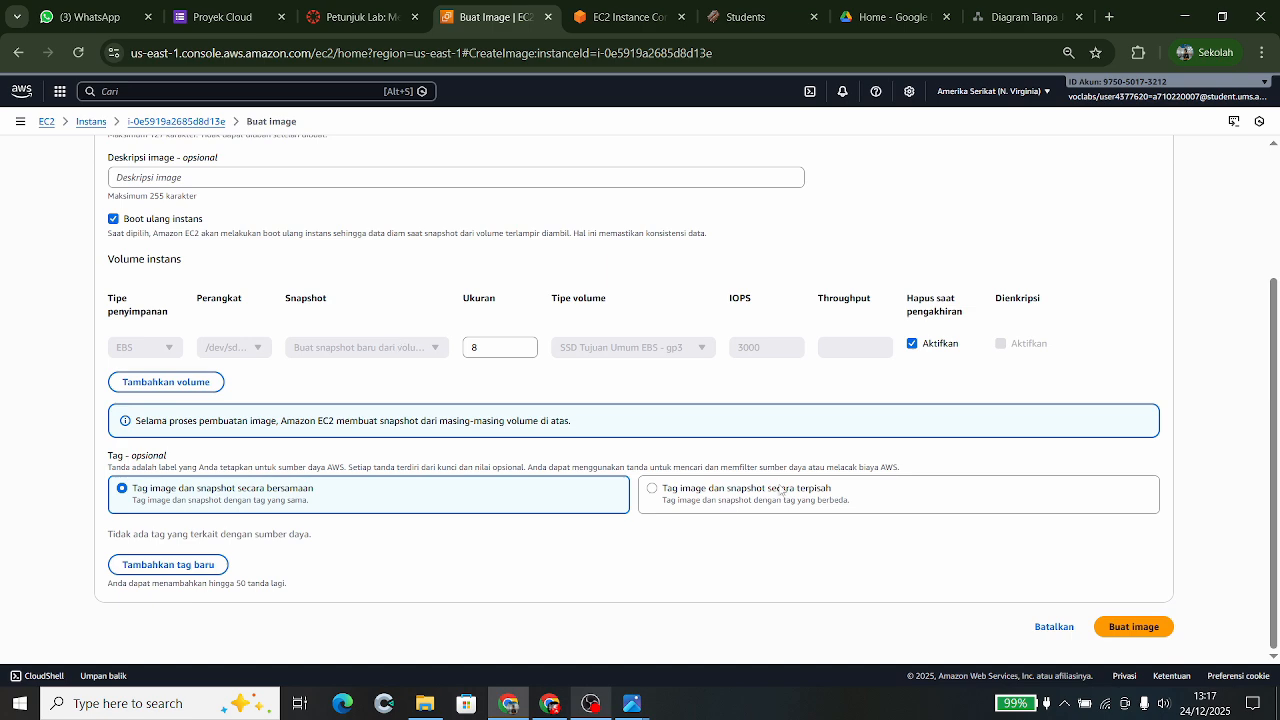
{"action": "left_click", "coordinate": [1133, 626]}
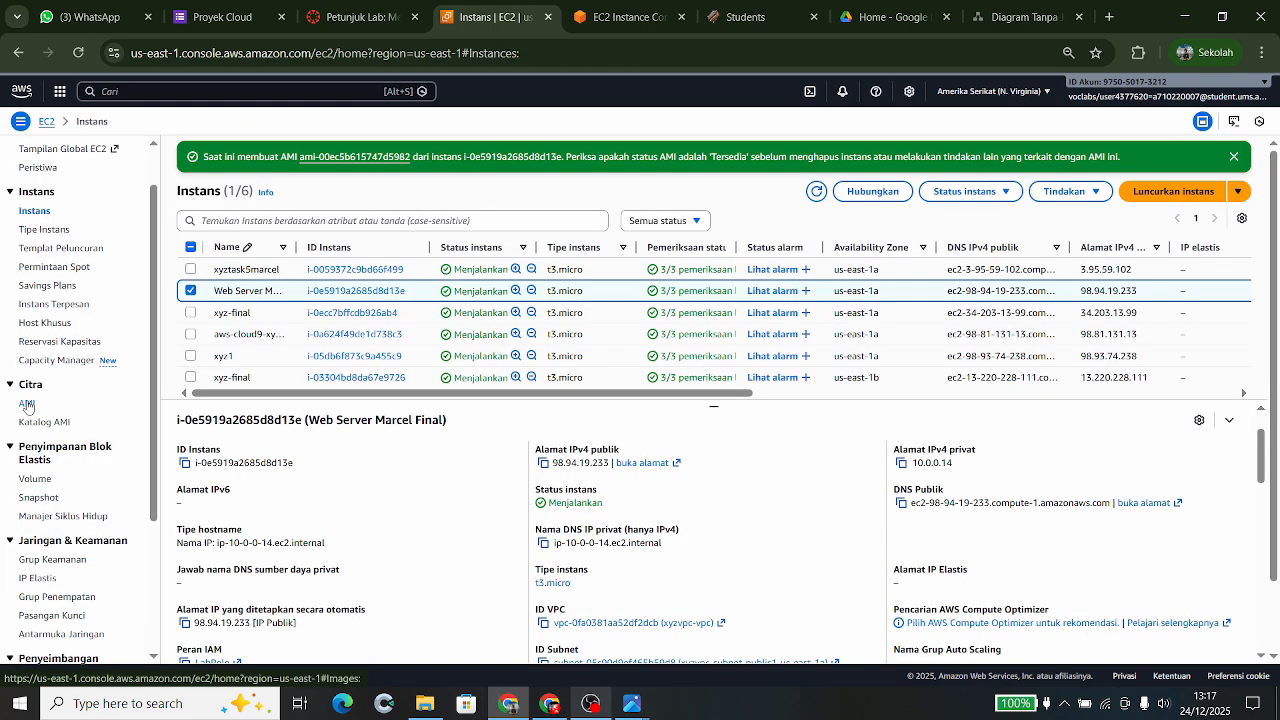
- Open the AMIs list to see Web Server AMI still pending
{"action": "left_click", "coordinate": [27, 404]}
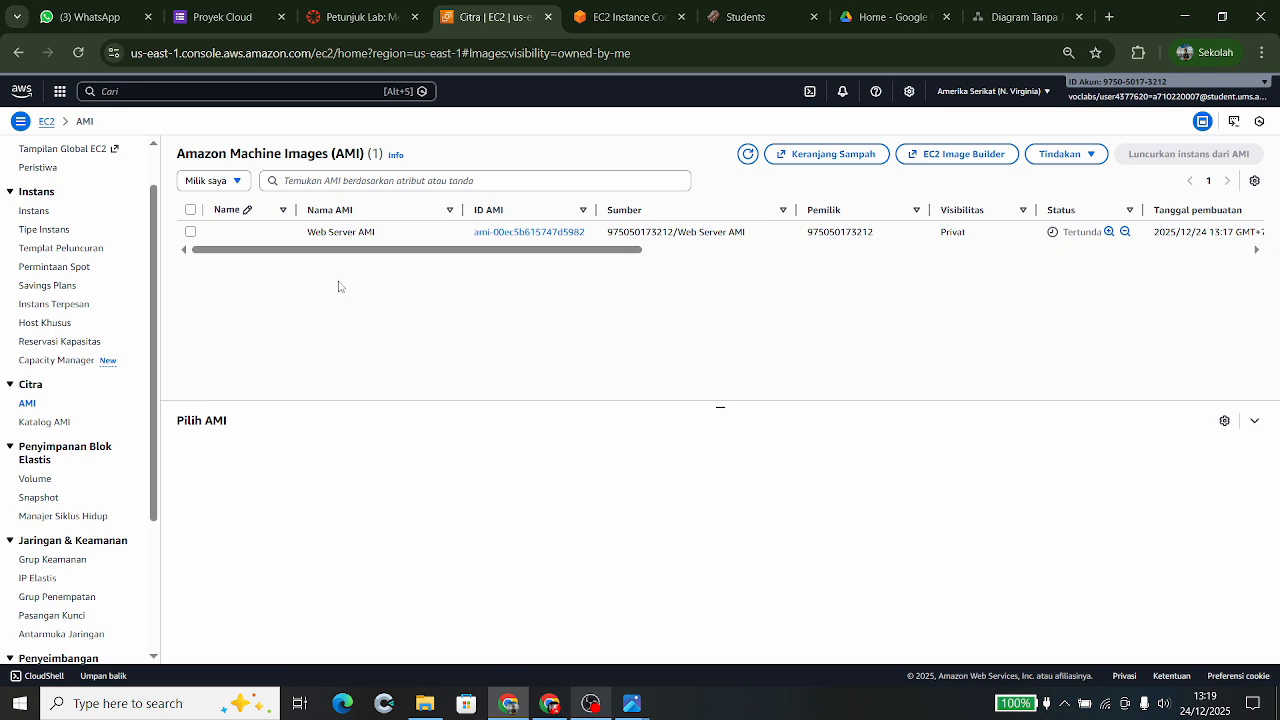
- Go to Load Balancers to view the active internet-facing load balancer xyzlb
{"action": "scroll", "coordinate": [60, 480], "scroll_direction": "down", "scroll_amount": 2}
{"action": "left_click", "coordinate": [56, 493]}
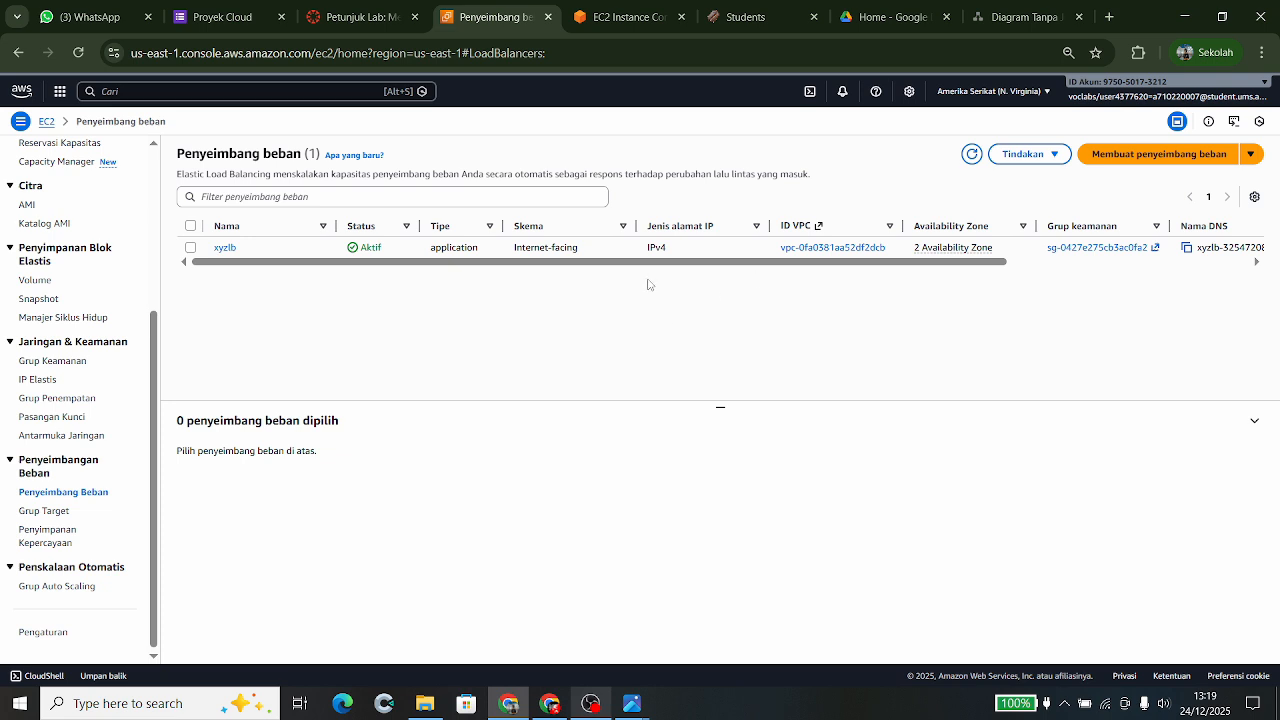
- Inspect load balancer xyzlb's details and find its target group xyztargets
{"action": "left_click", "coordinate": [319, 252]}
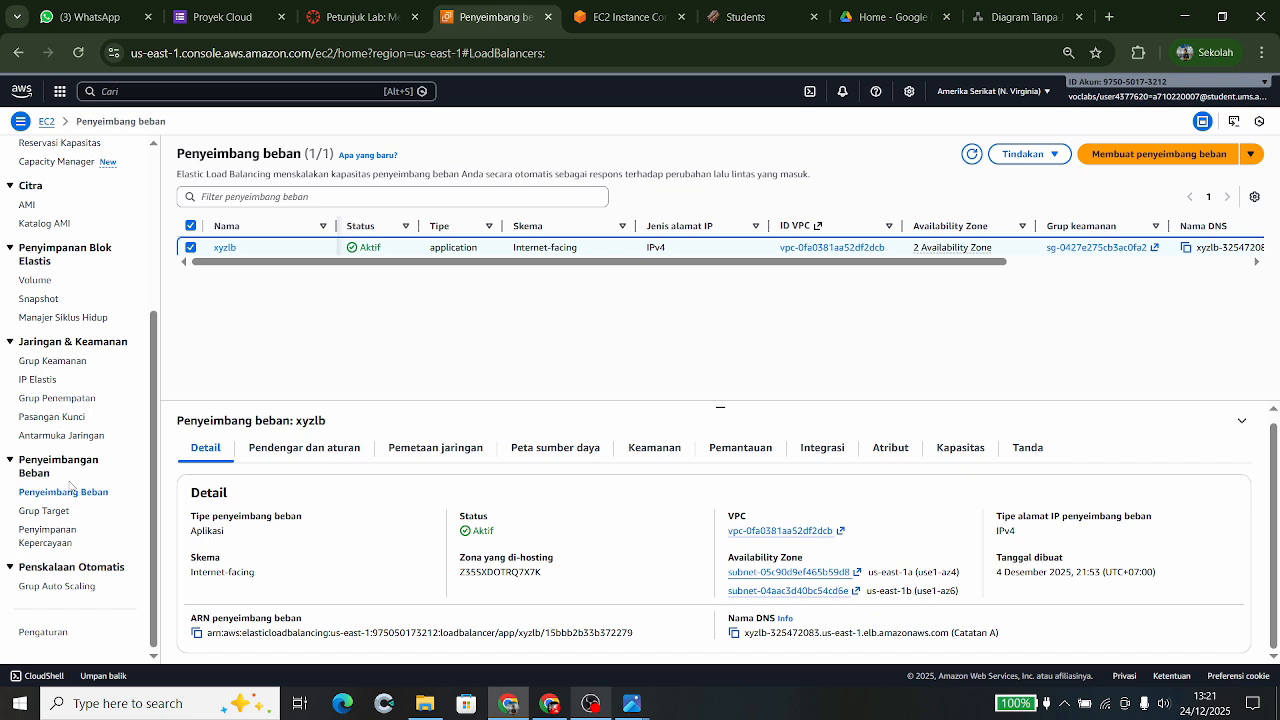
{"action": "left_click", "coordinate": [65, 513]}
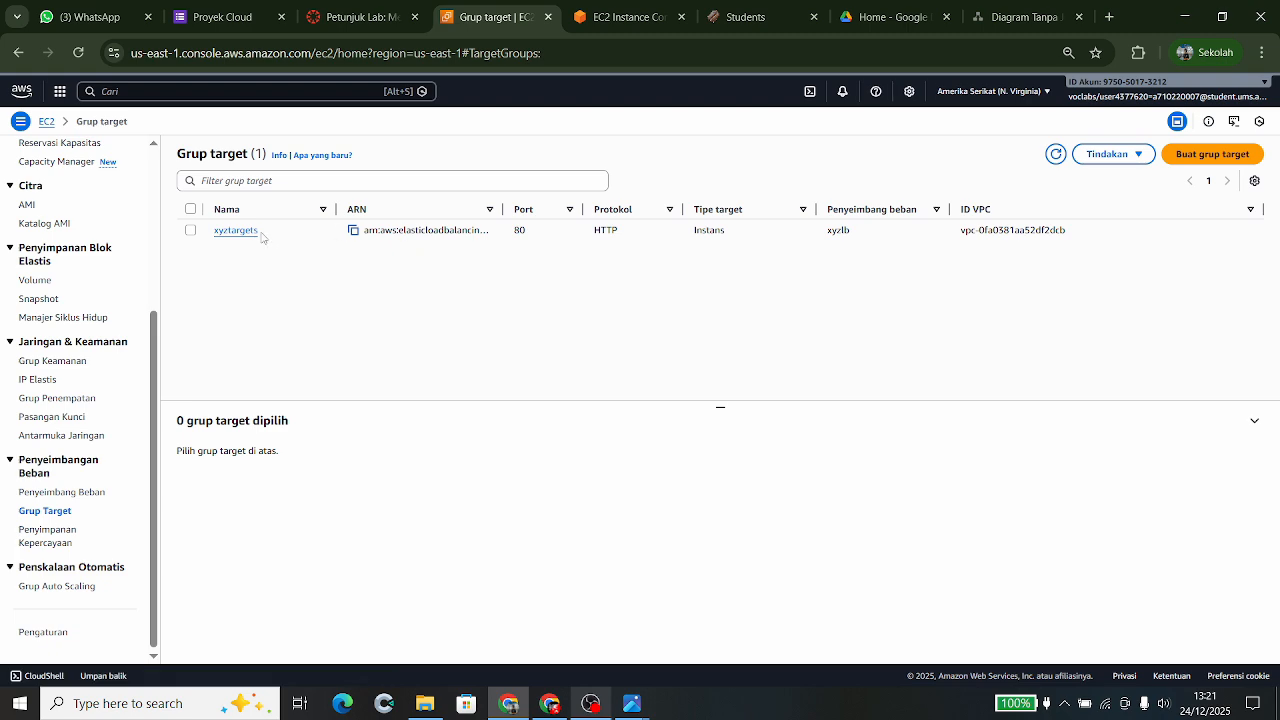
{"action": "left_click", "coordinate": [276, 233]}
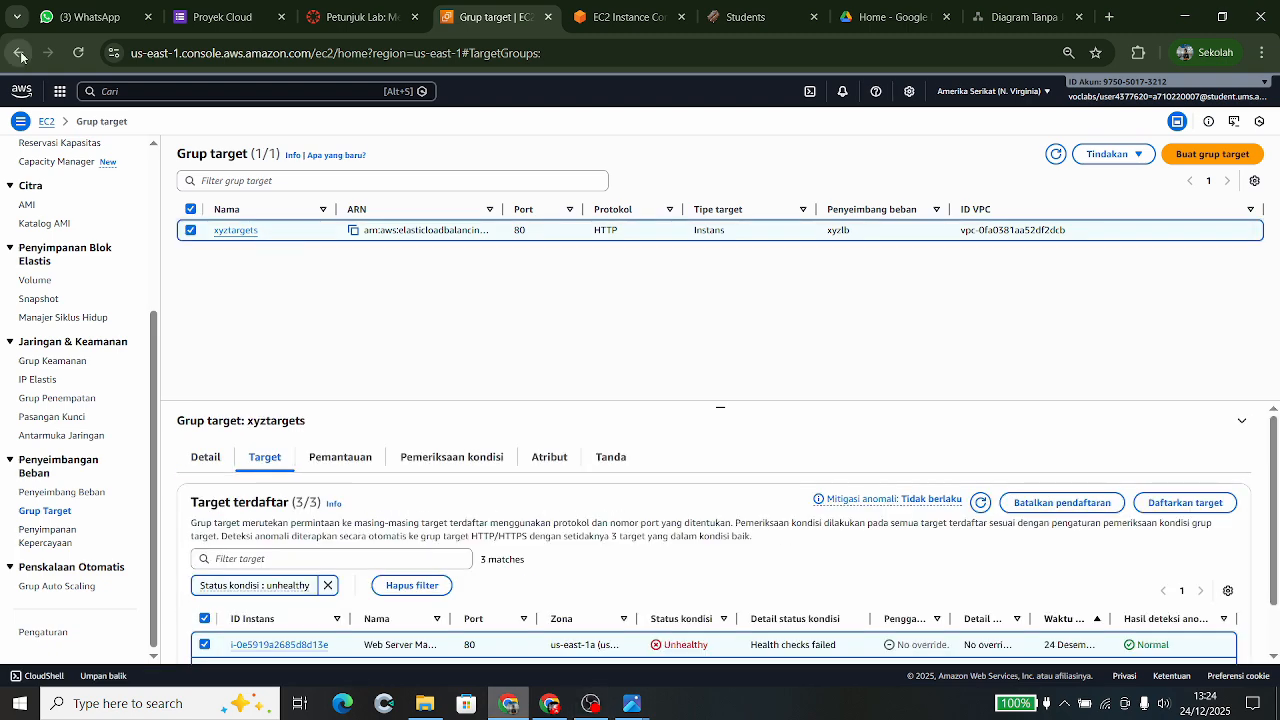
{"action": "left_click", "coordinate": [21, 57]}
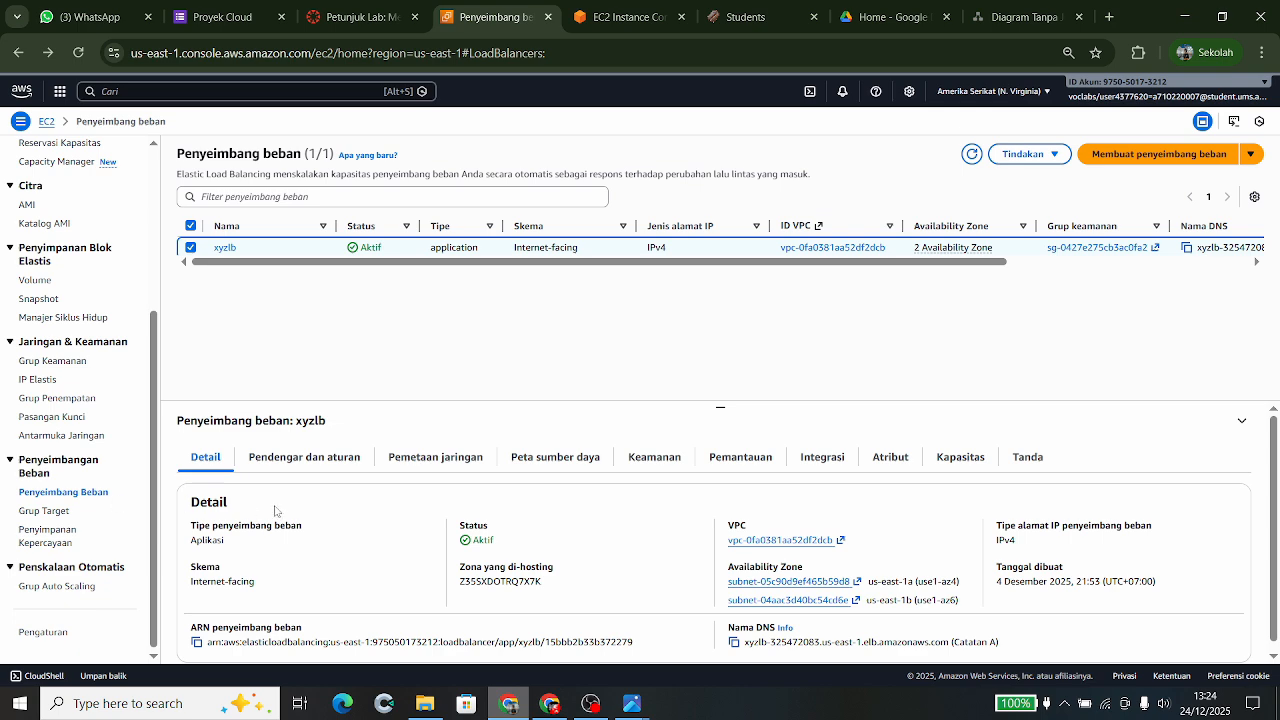
{"action": "scroll", "coordinate": [501, 539], "scroll_direction": "down", "scroll_amount": 1}
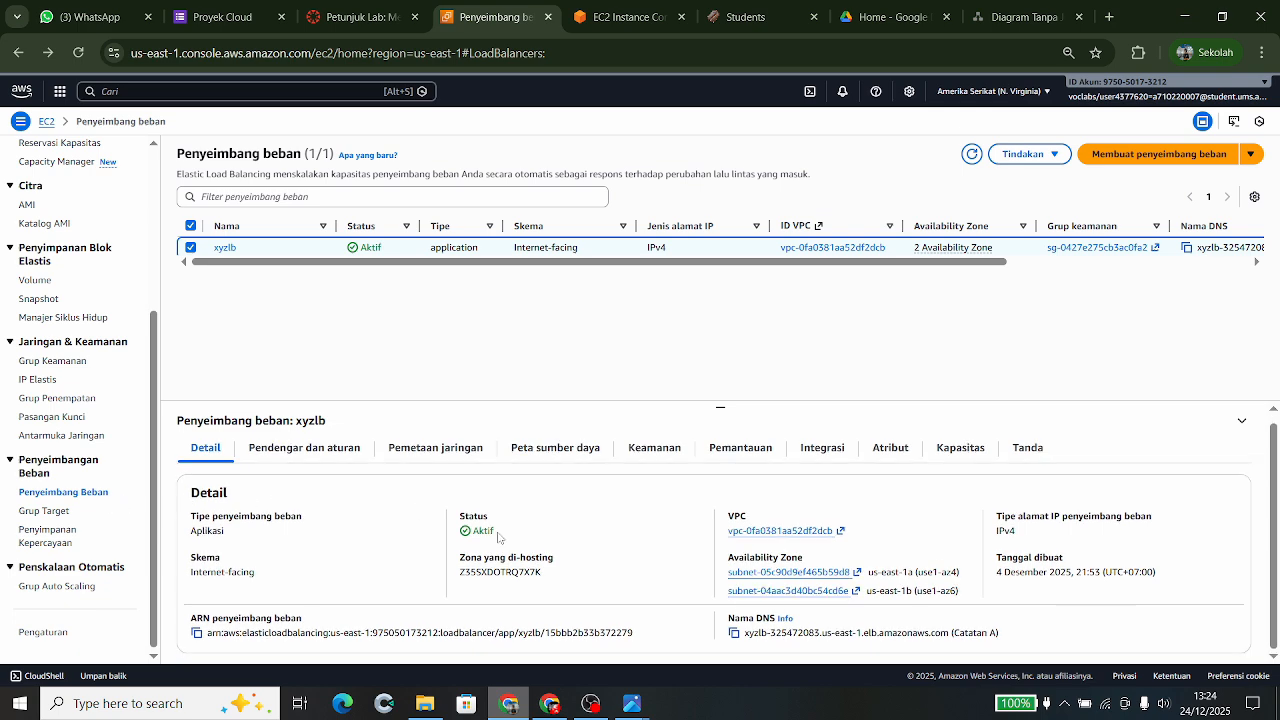
{"action": "left_click", "coordinate": [40, 514]}
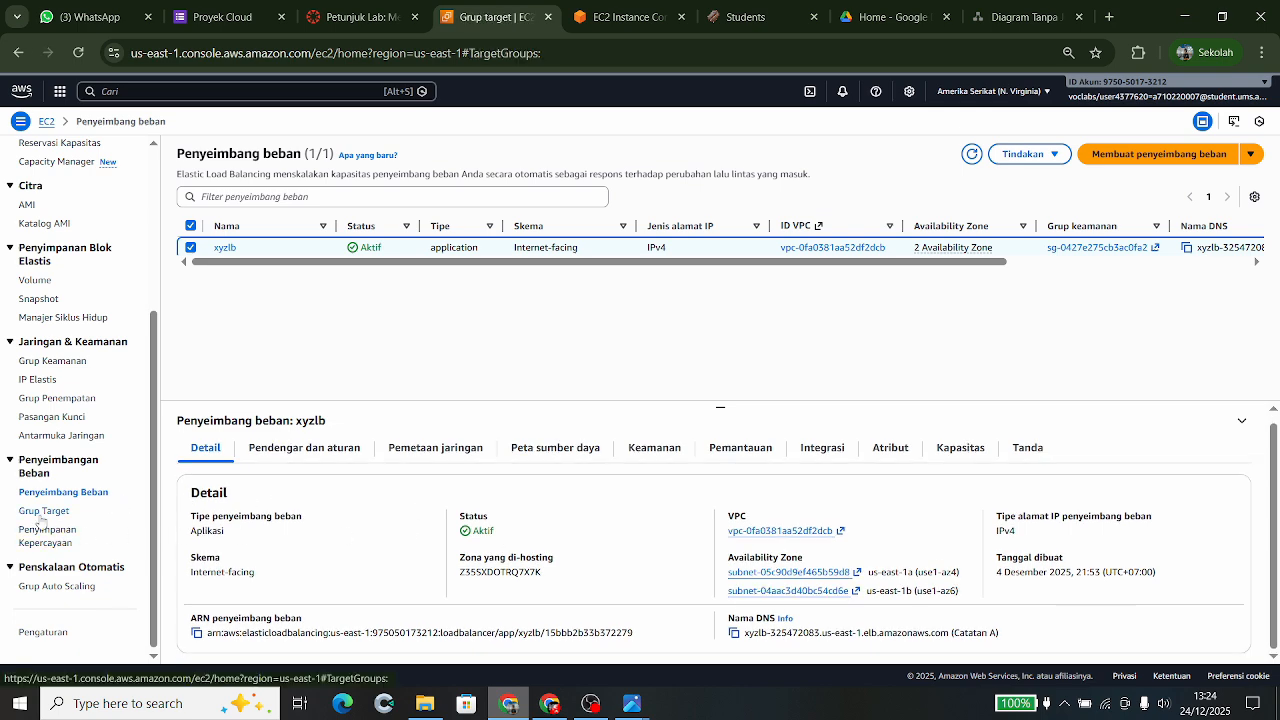
- Select xyztargets and view its three registered targets, all failing health checks
{"action": "scroll", "coordinate": [655, 530], "scroll_direction": "down", "scroll_amount": 1}
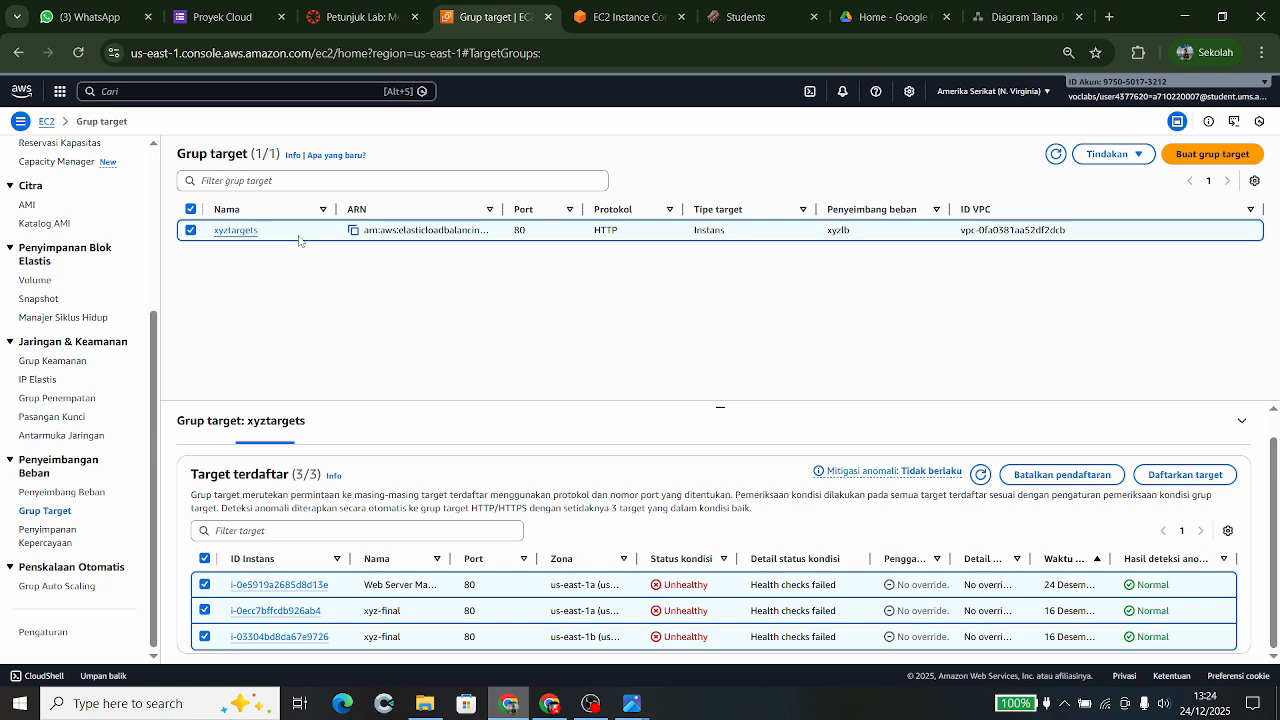
{"action": "left_click", "coordinate": [191, 234]}
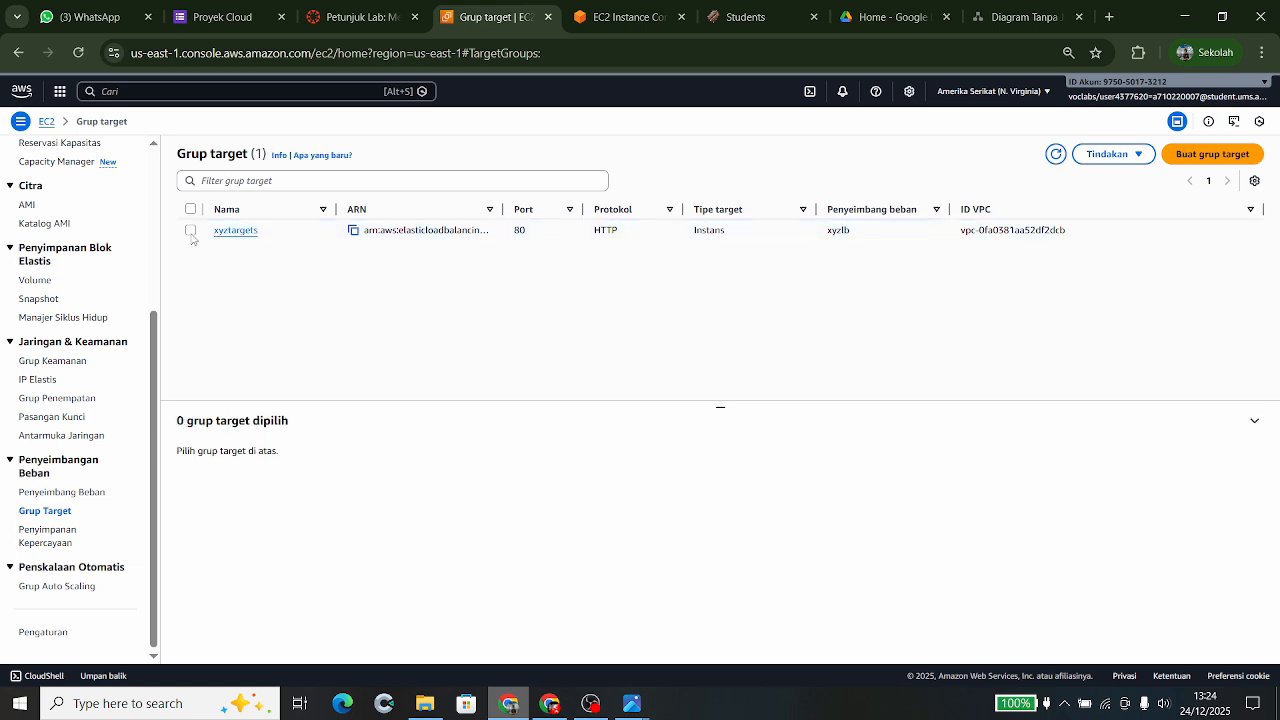
{"action": "left_click", "coordinate": [191, 232]}
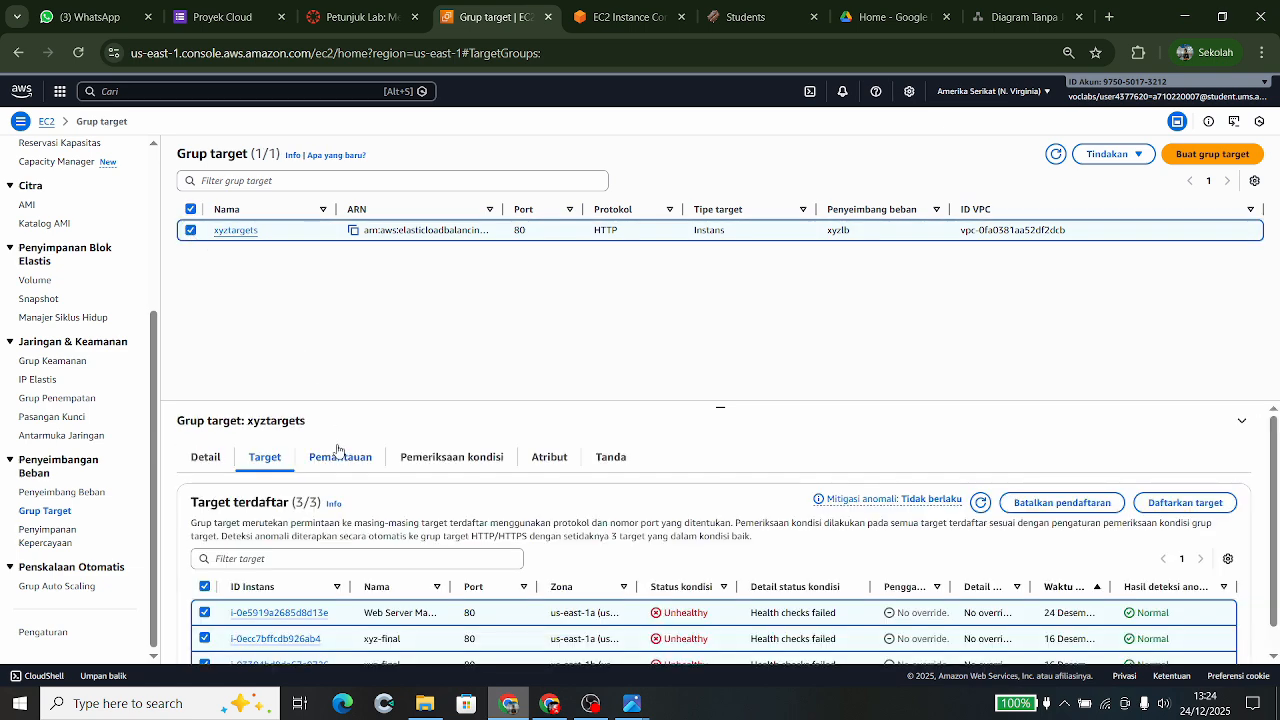
{"action": "left_click", "coordinate": [206, 457]}
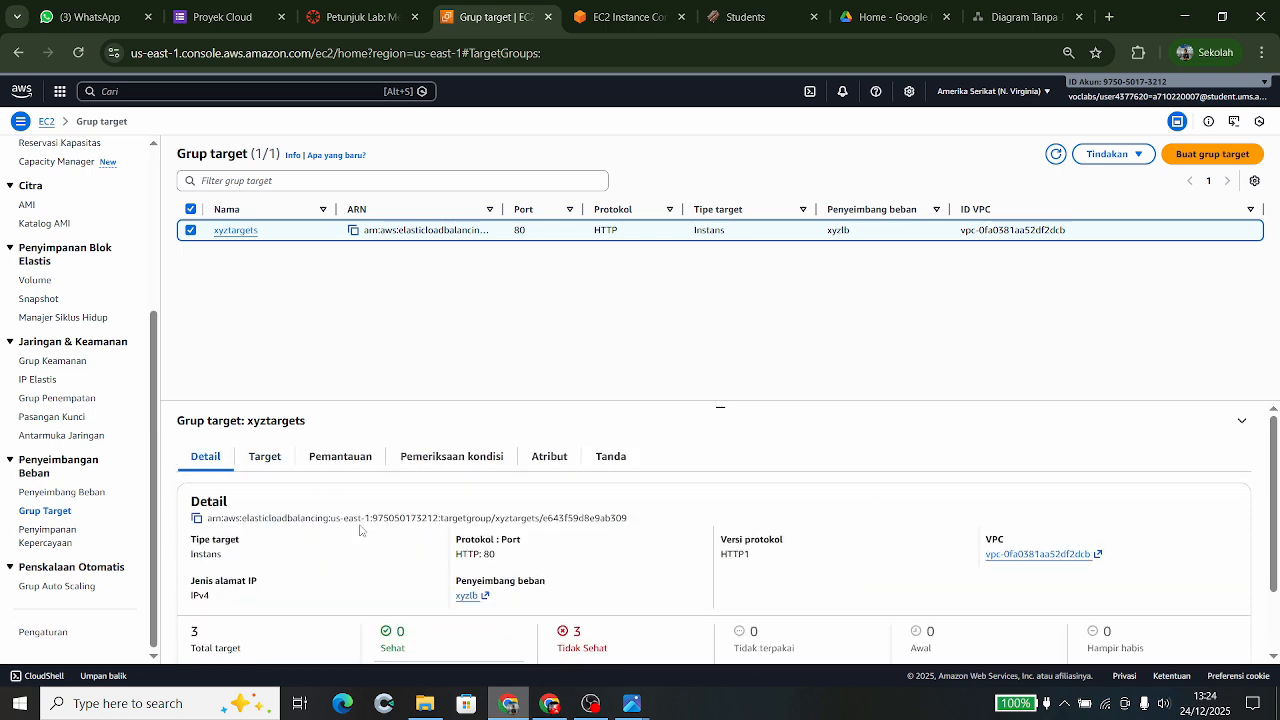
{"action": "scroll", "coordinate": [312, 451], "scroll_direction": "down", "scroll_amount": 1}
{"action": "scroll", "coordinate": [312, 451], "scroll_direction": "up", "scroll_amount": 1}
{"action": "left_click", "coordinate": [265, 457]}
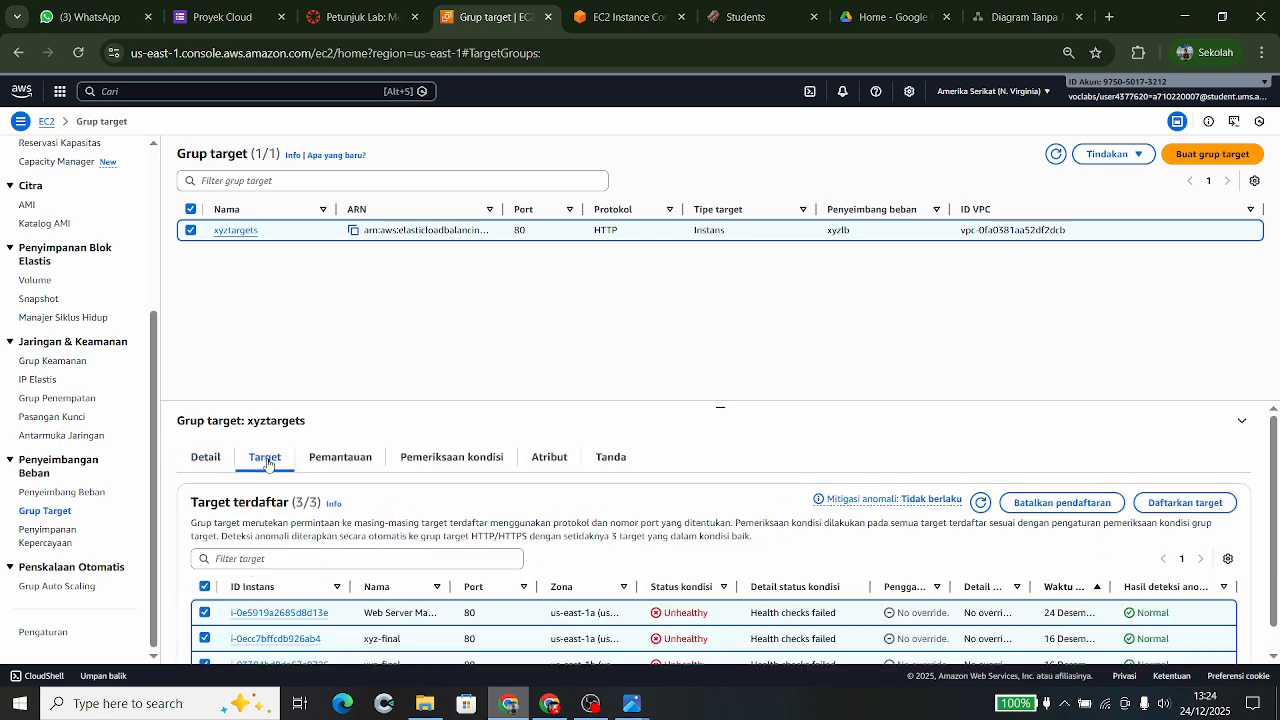
{"action": "scroll", "coordinate": [345, 590], "scroll_direction": "down", "scroll_amount": 1}
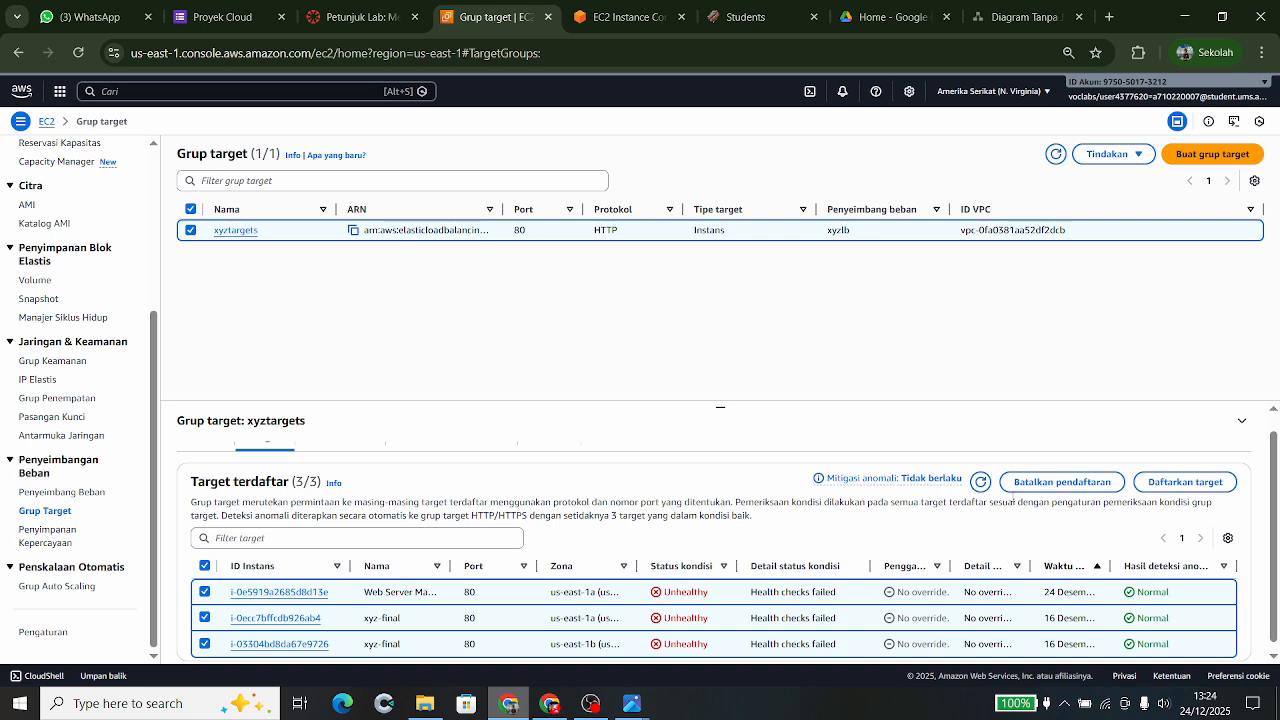
- Deregister all three instances from xyztargets and confirm the deregistration
{"action": "left_click", "coordinate": [1055, 487]}
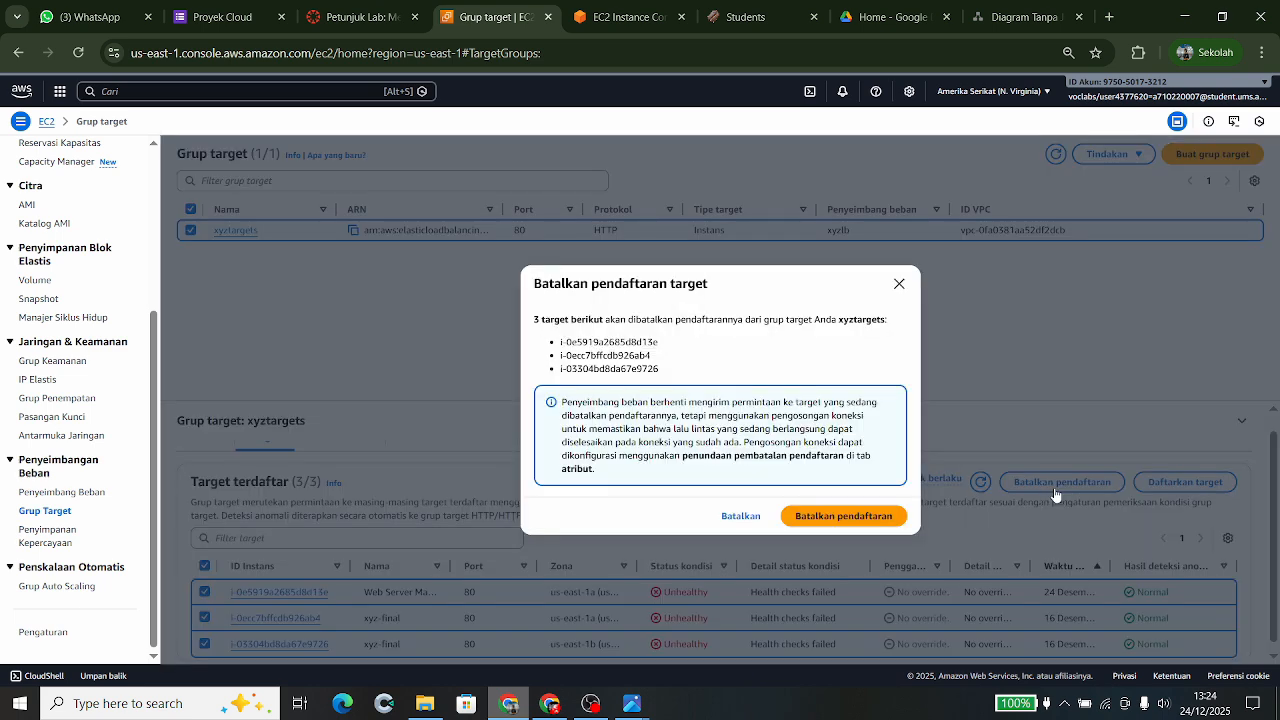
{"action": "left_click", "coordinate": [859, 523]}
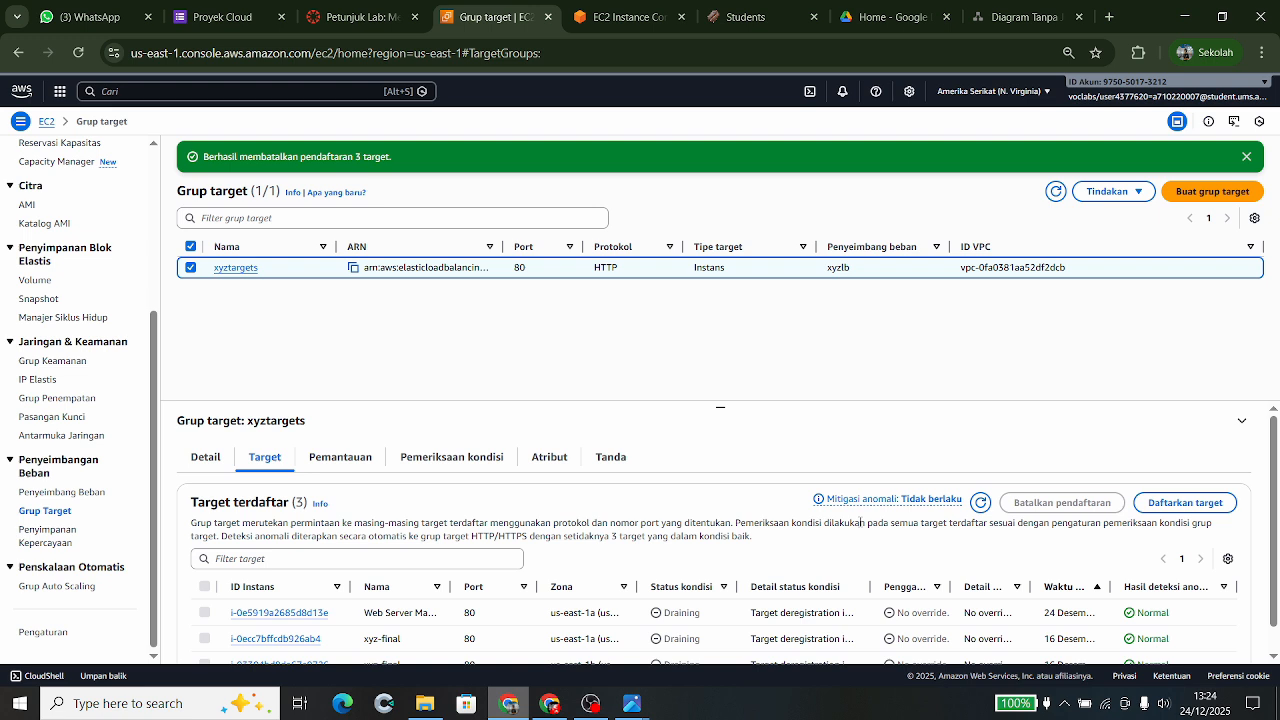
{"action": "scroll", "coordinate": [953, 451], "scroll_direction": "down", "scroll_amount": 1}
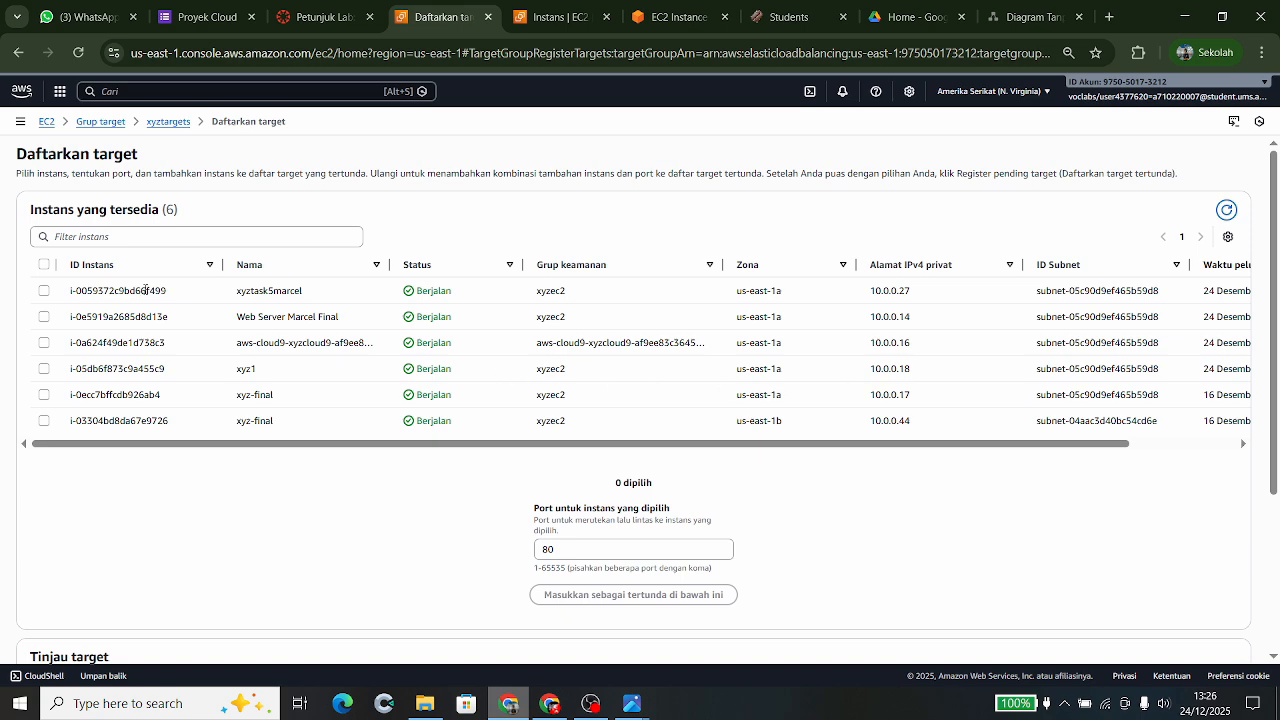
- Register the Web Server Marcel Final instance as a target of xyztargets on port 80
{"action": "scroll", "coordinate": [272, 367], "scroll_direction": "down", "scroll_amount": 1}
{"action": "scroll", "coordinate": [272, 367], "scroll_direction": "up", "scroll_amount": 1}
{"action": "left_click", "coordinate": [44, 323]}
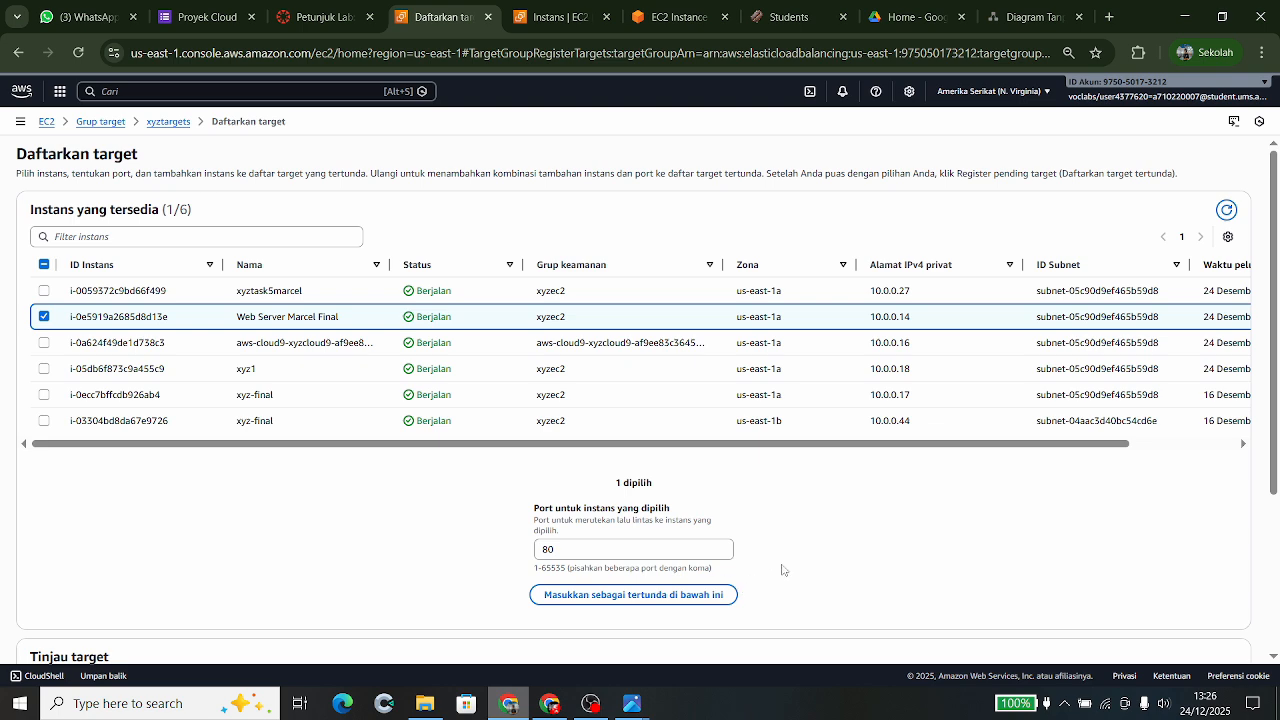
{"action": "scroll", "coordinate": [781, 567], "scroll_direction": "down", "scroll_amount": 1}
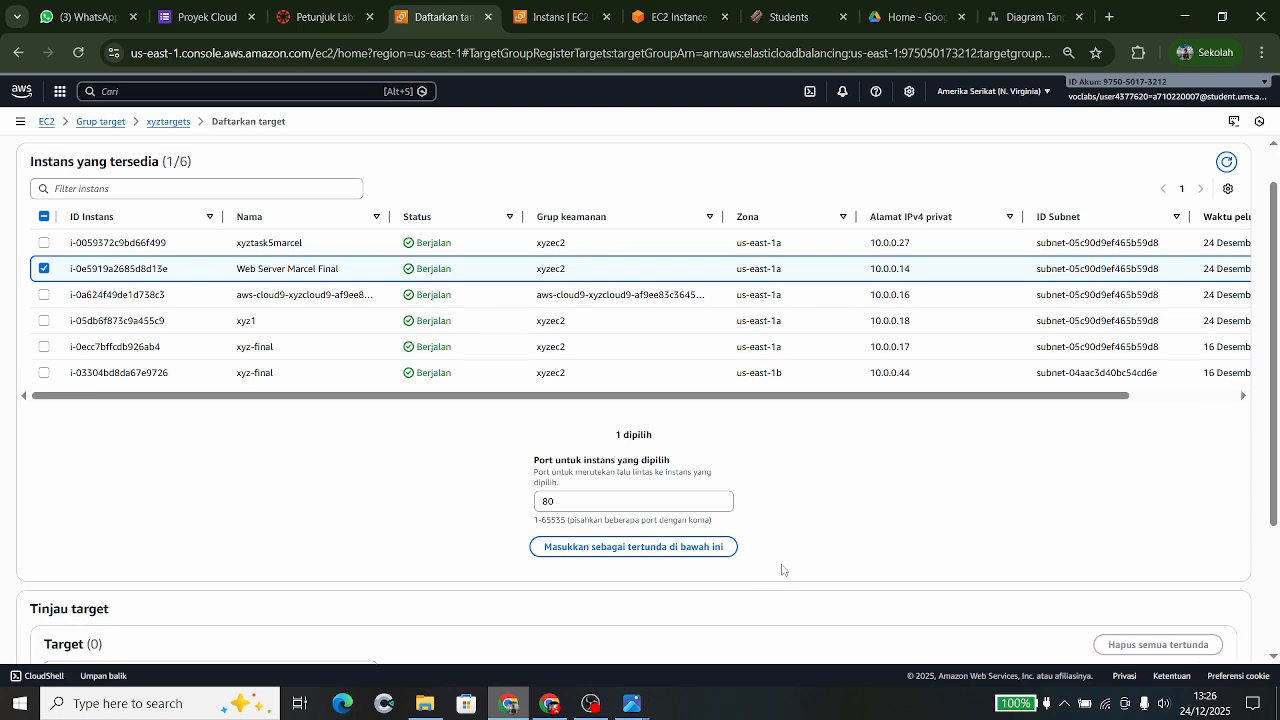
{"action": "scroll", "coordinate": [700, 534], "scroll_direction": "down", "scroll_amount": 4}
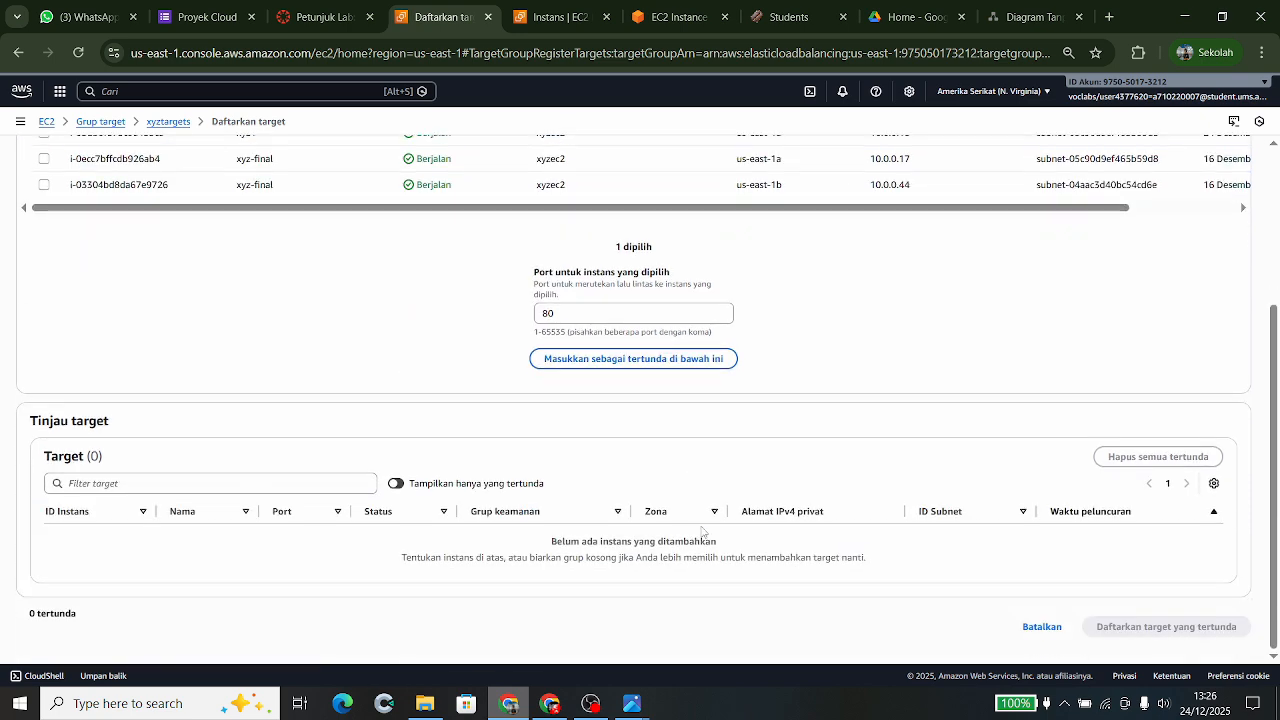
{"action": "left_click", "coordinate": [640, 360]}
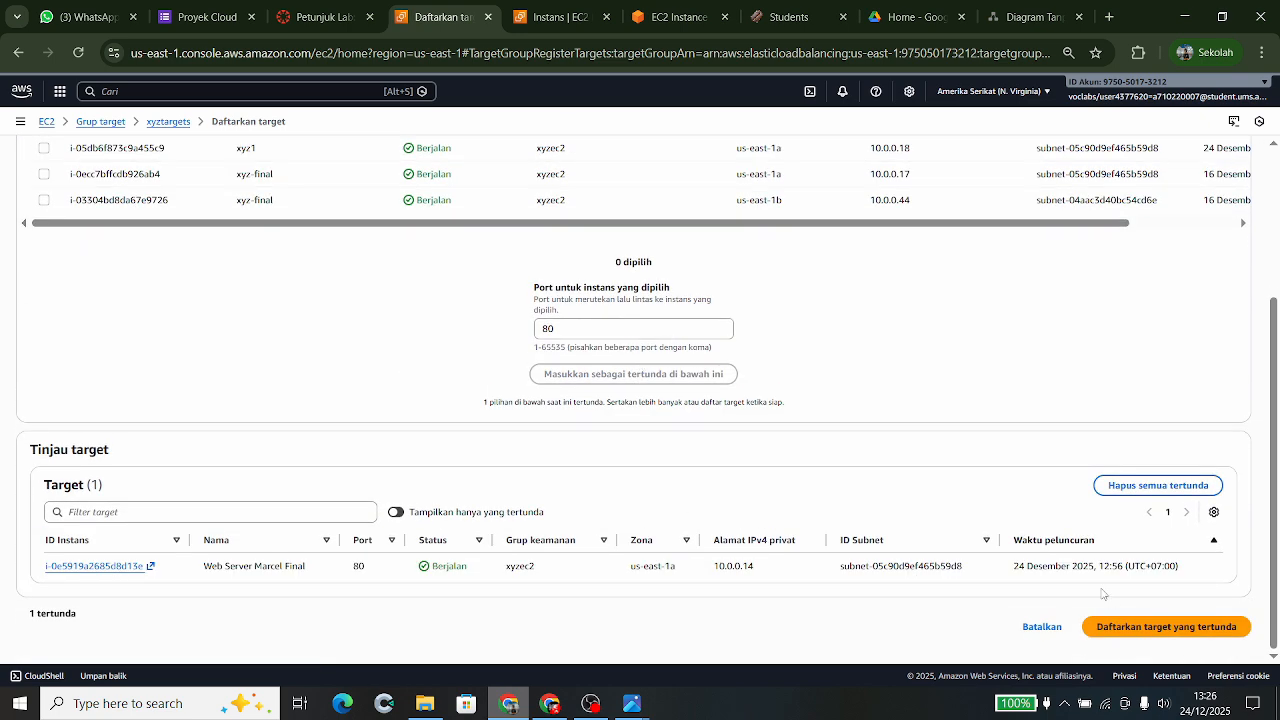
{"action": "left_click", "coordinate": [1153, 633]}
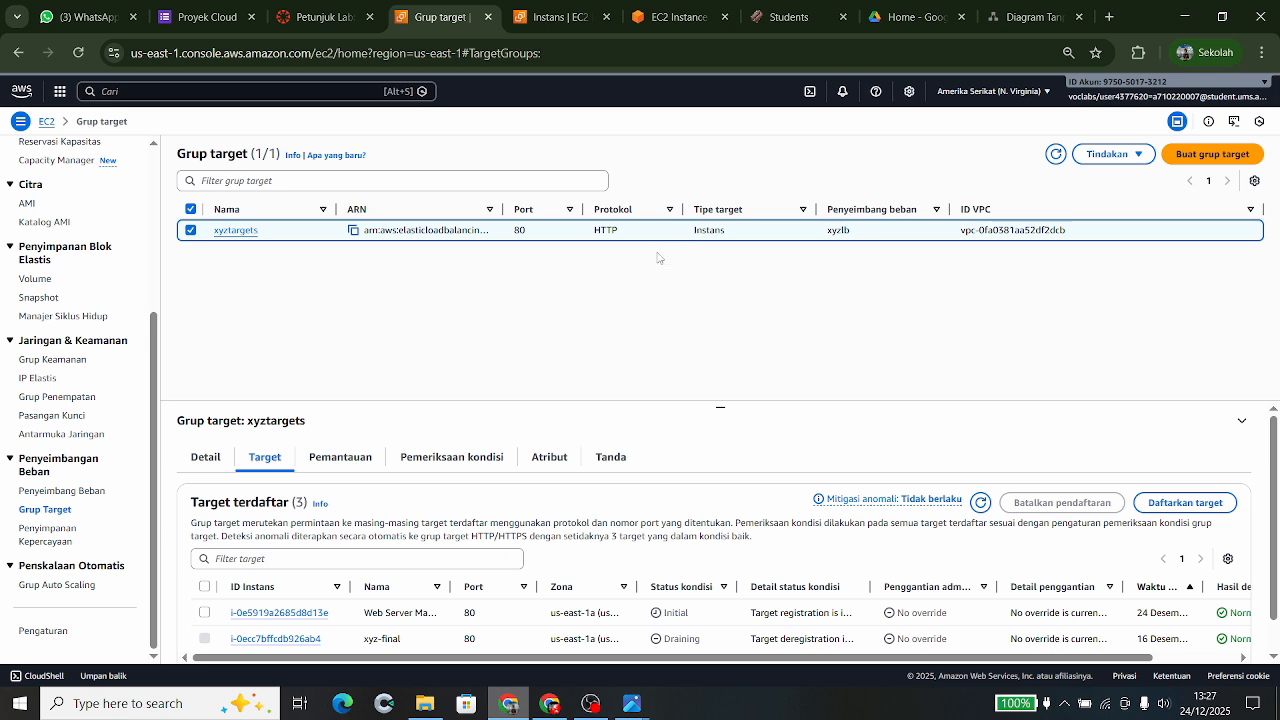
- Refresh the target group's details to show one target Initial and two draining
{"action": "left_click", "coordinate": [204, 466]}
{"action": "scroll", "coordinate": [557, 503], "scroll_direction": "down", "scroll_amount": 2}
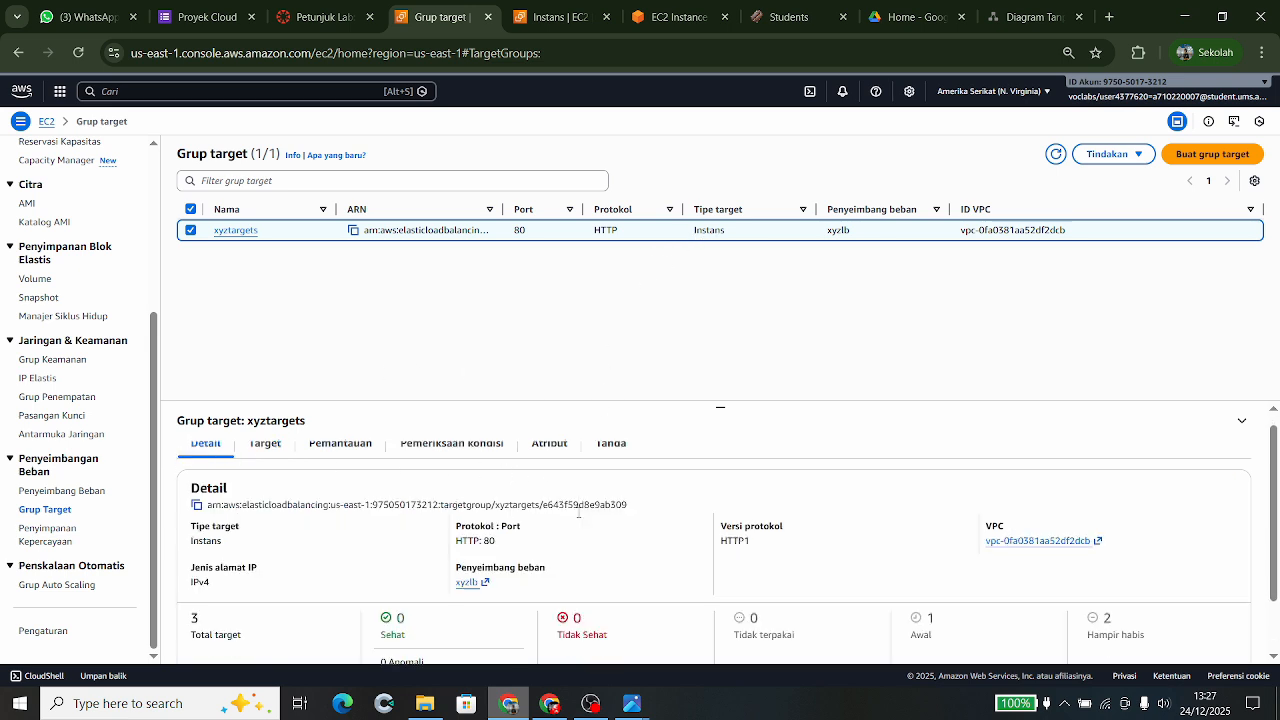
{"action": "left_click", "coordinate": [1056, 154]}
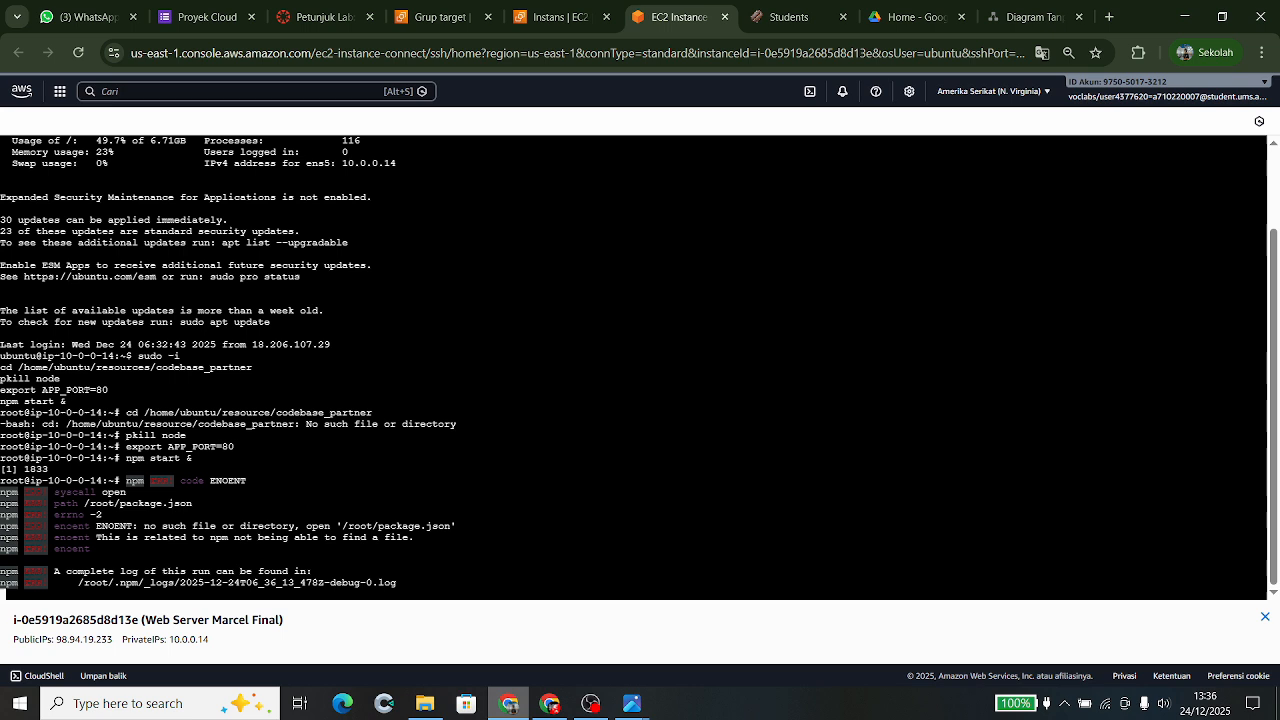
- Reload the Students web app page to check whether it responds
{"action": "left_click", "coordinate": [786, 18]}
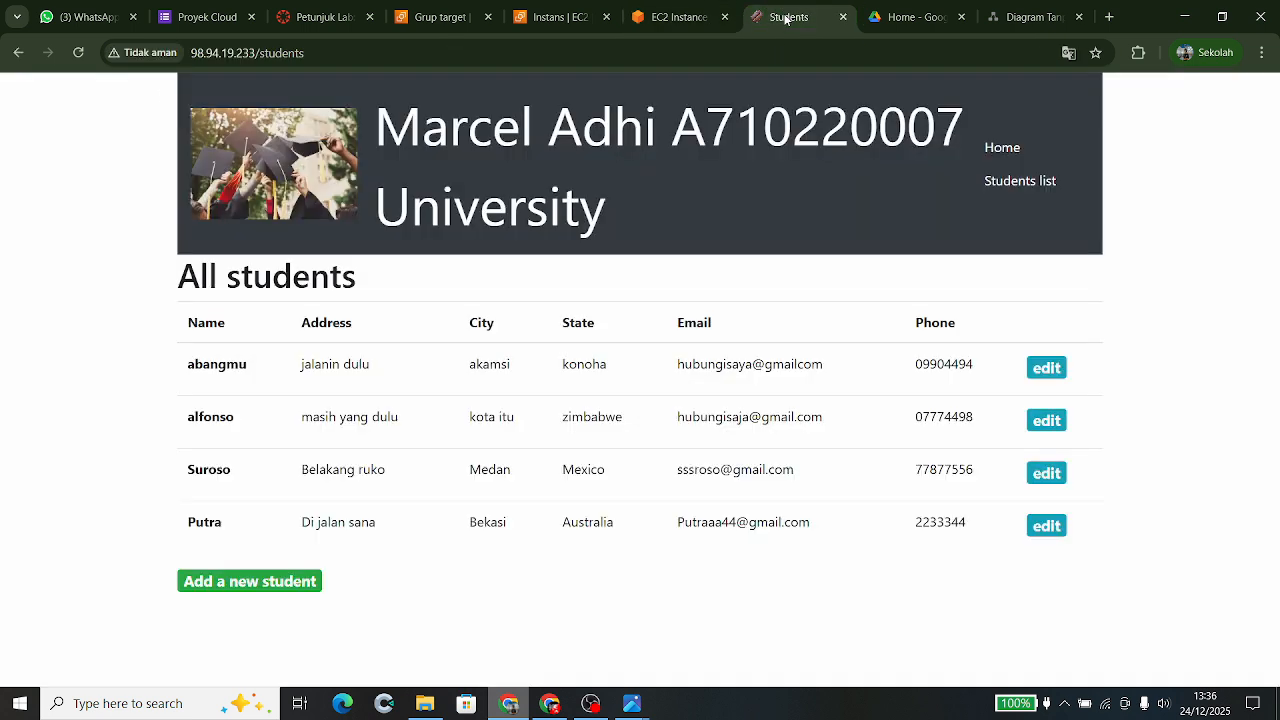
{"action": "left_click", "coordinate": [80, 58]}
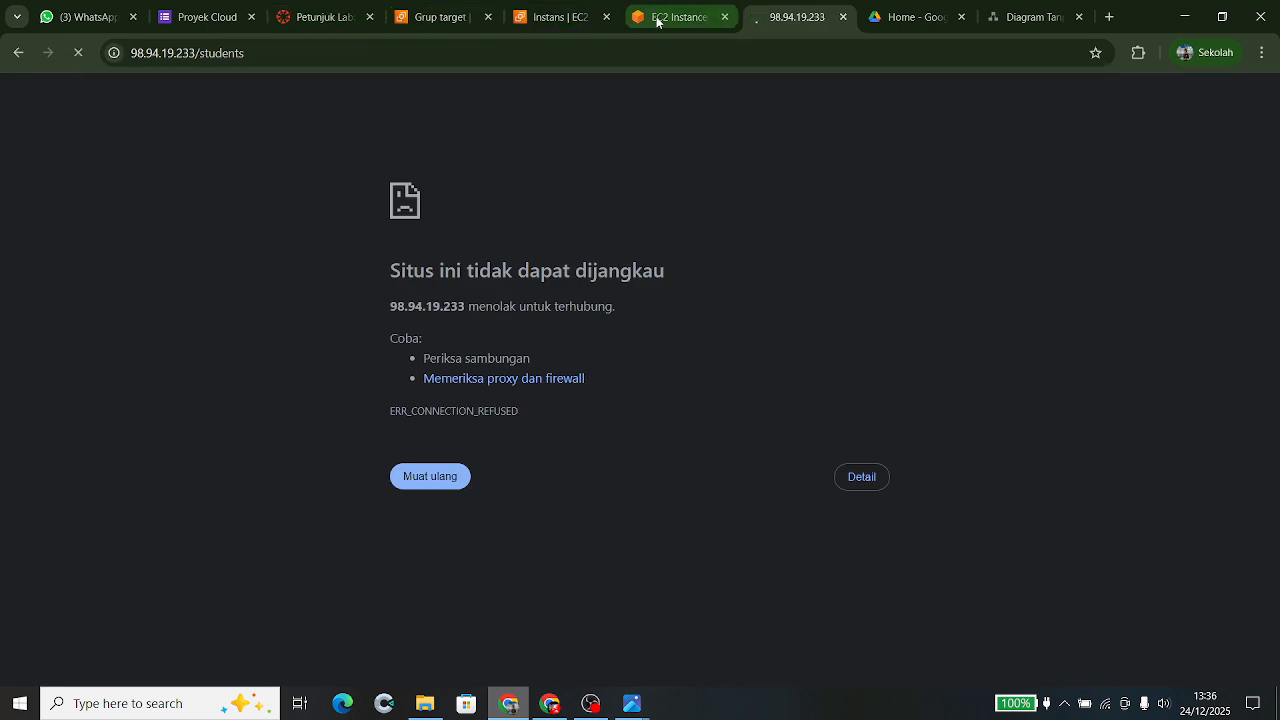
{"action": "mouse_move", "coordinate": [651, 24]}
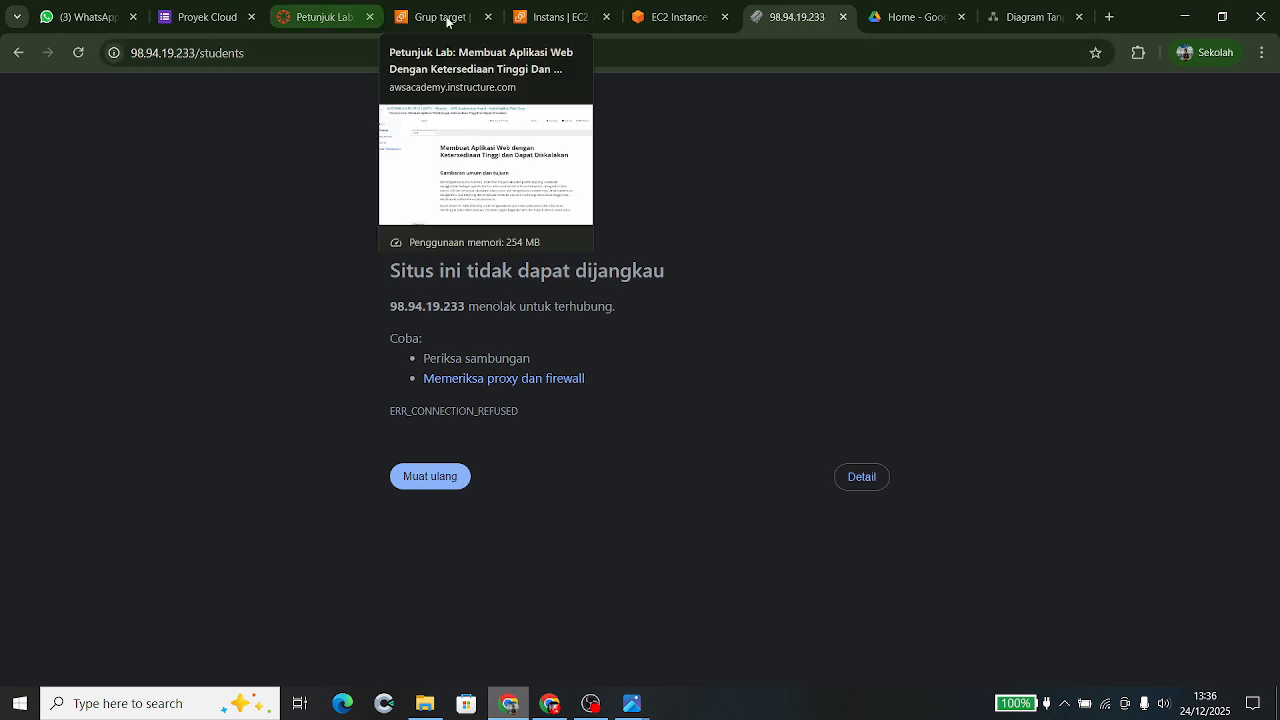
{"action": "left_click", "coordinate": [680, 14]}
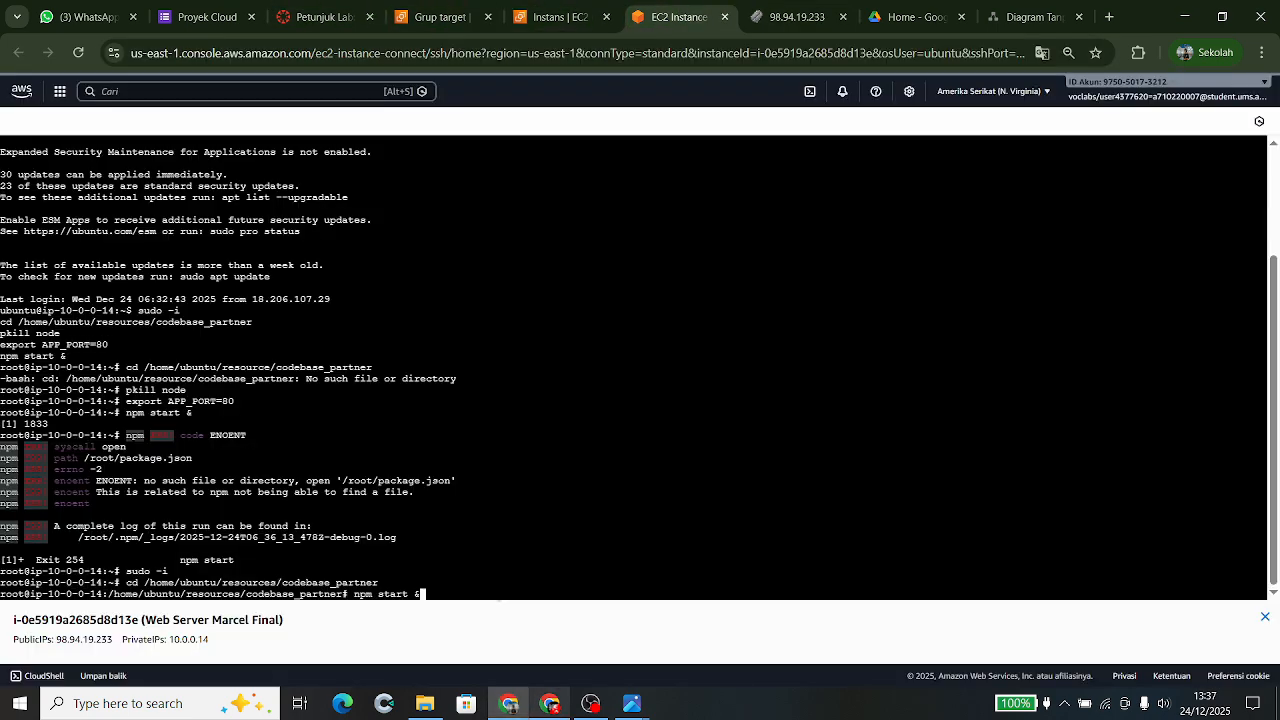
- Restart the app: pkill node, export APP_PORT=80, and run npm start & in the background
{"action": "key", "text": "Up"}
{"action": "key", "text": "Up"}
{"action": "key", "text": "Return"}
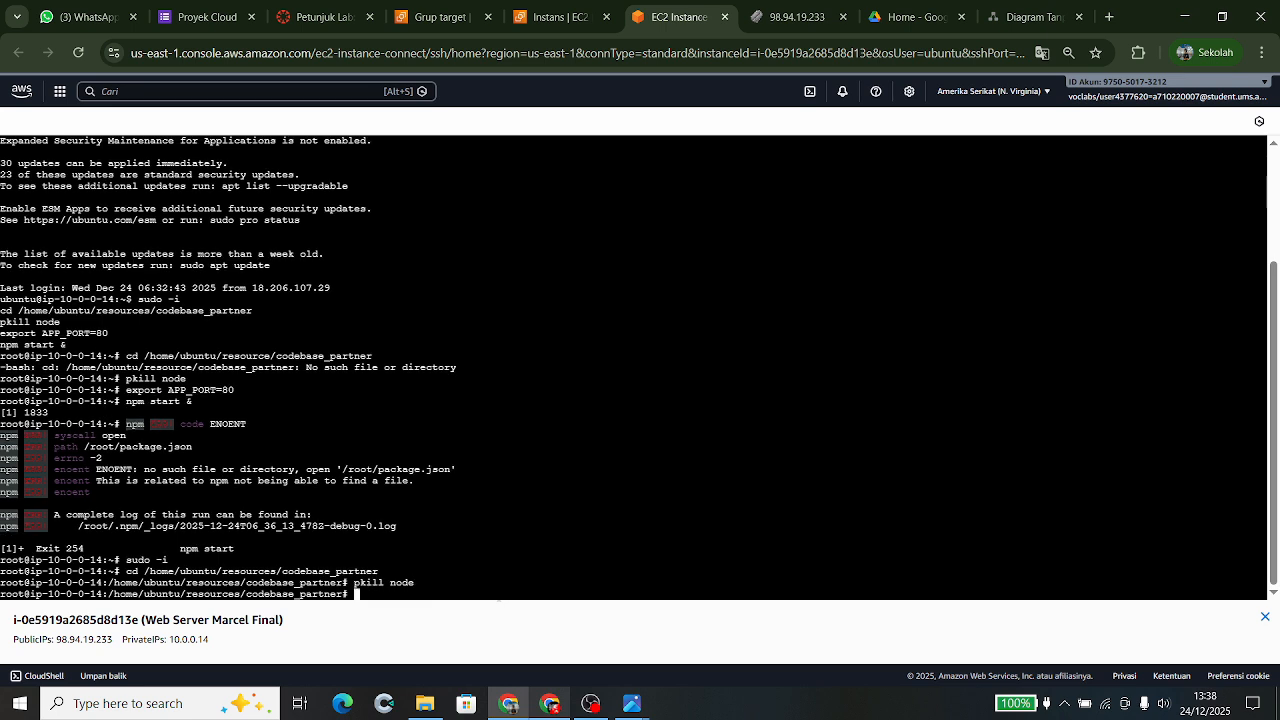
{"action": "key", "text": "Up"}
{"action": "key", "text": "Up"}
{"action": "key", "text": "Up"}
{"action": "key", "text": "Up"}
{"action": "key", "text": "Return"}
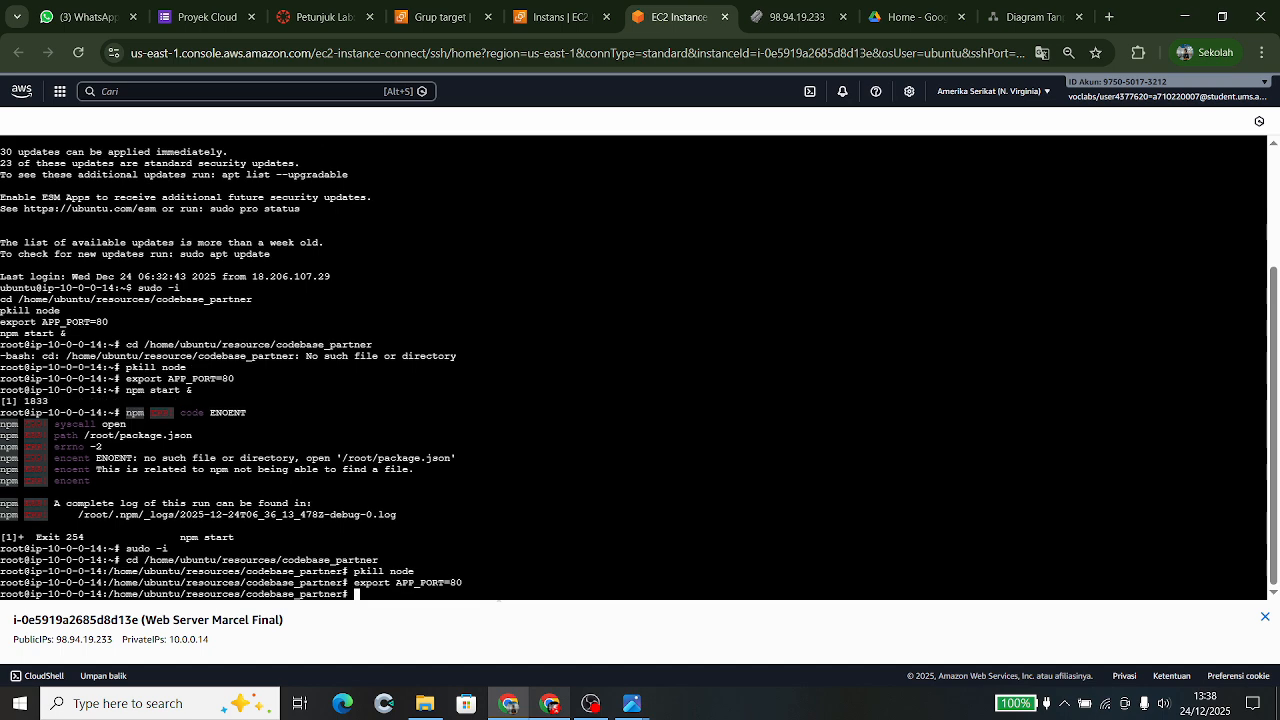
{"action": "key", "text": "Up"}
{"action": "key", "text": "Up"}
{"action": "key", "text": "Up"}
{"action": "key", "text": "Up"}
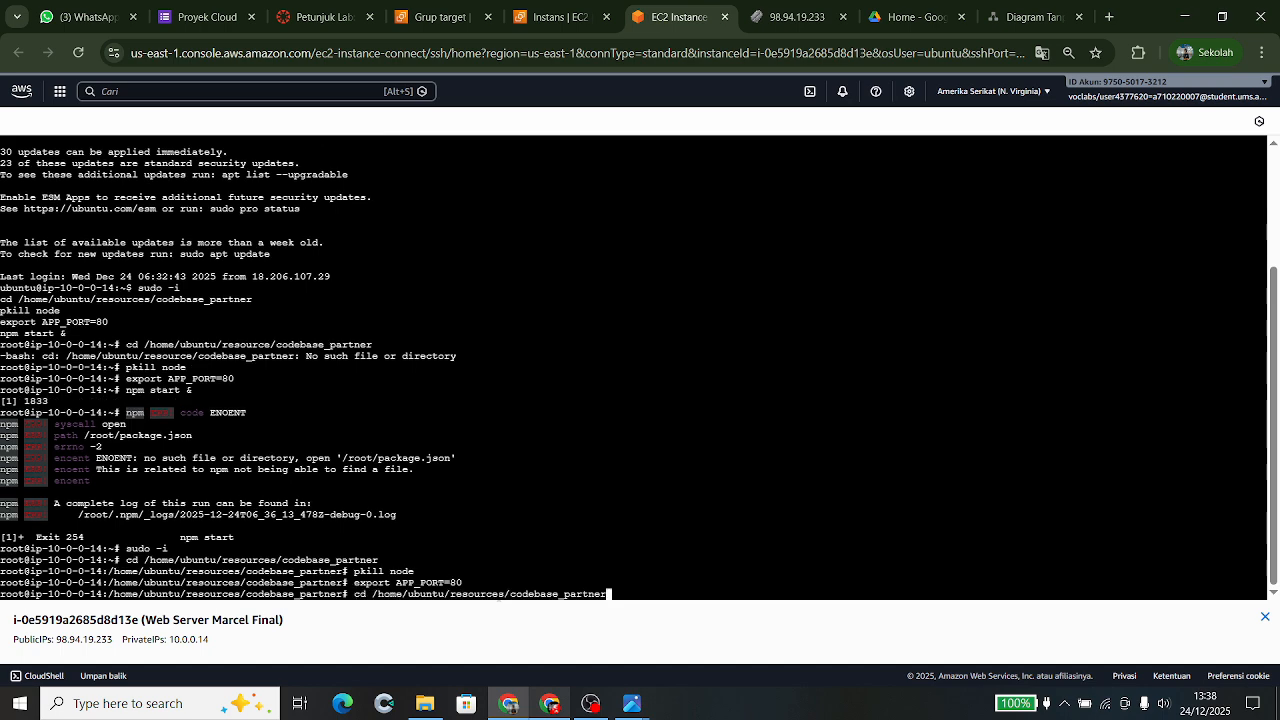
{"action": "key", "text": "Return"}
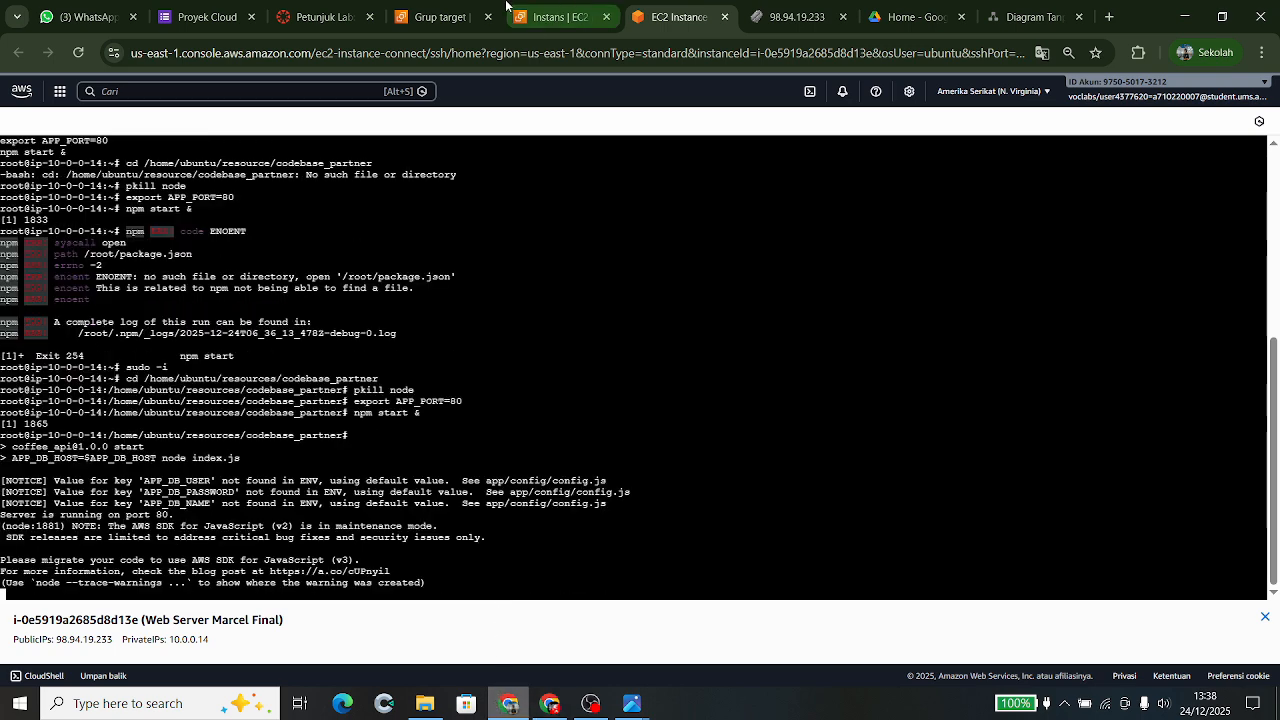
- Refresh the targets list twice and select the xyztargets target group
{"action": "left_click", "coordinate": [457, 13]}
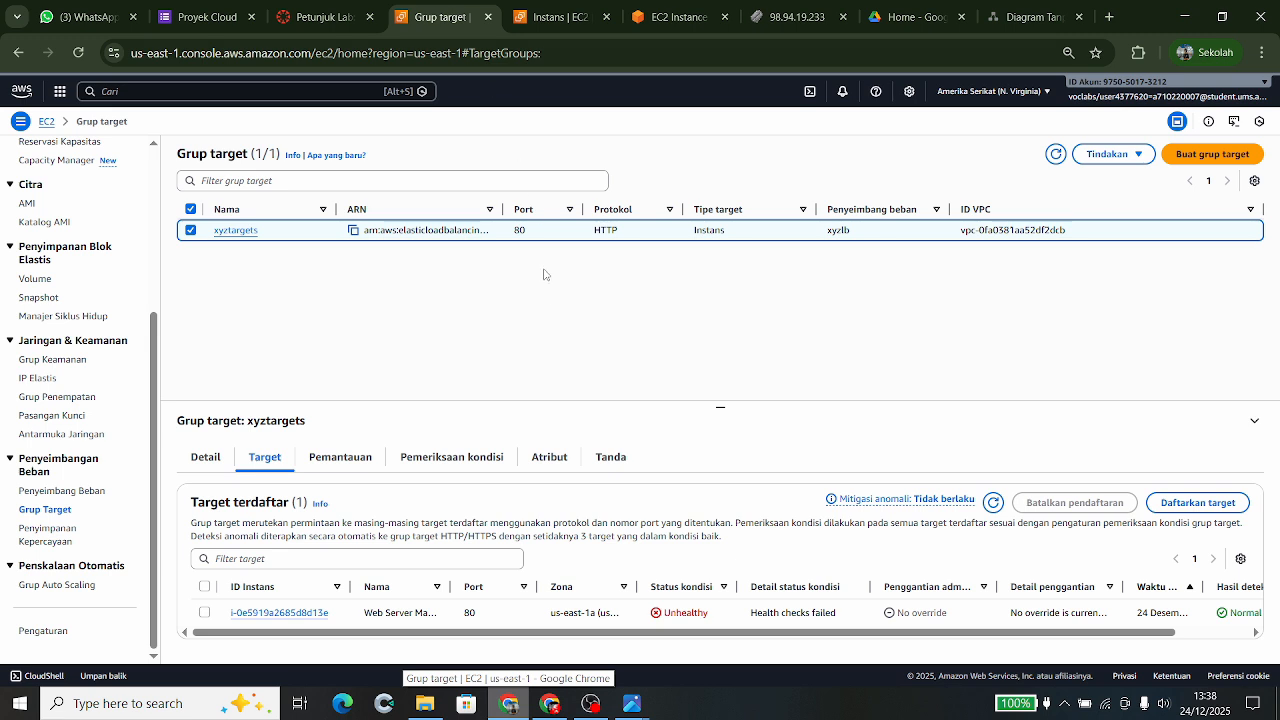
{"action": "left_click", "coordinate": [992, 503]}
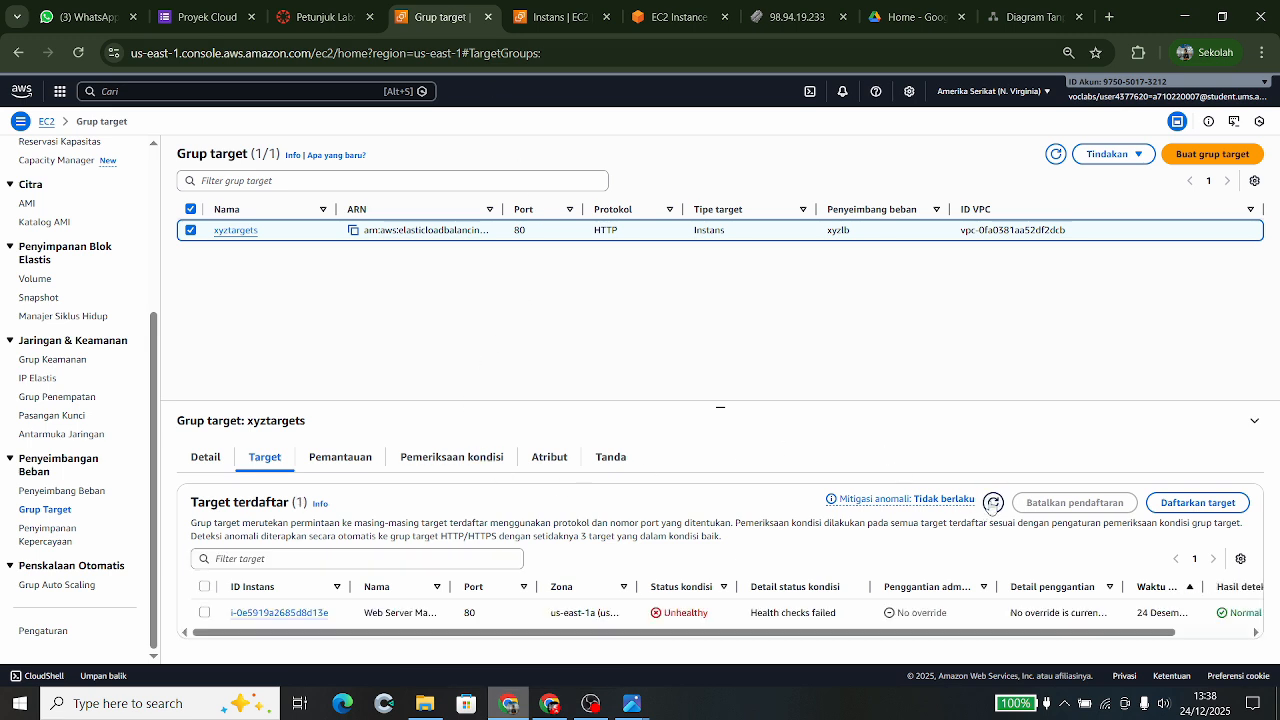
{"action": "left_click", "coordinate": [992, 503]}
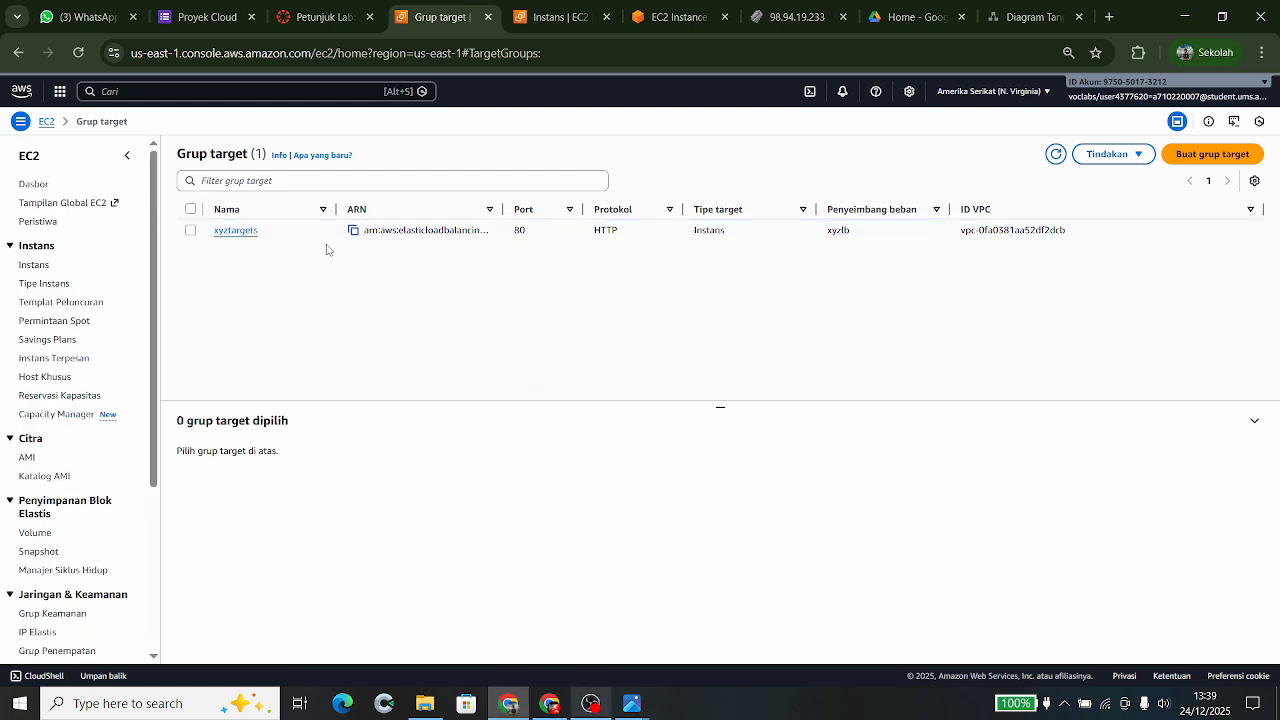
{"action": "left_click", "coordinate": [190, 235]}
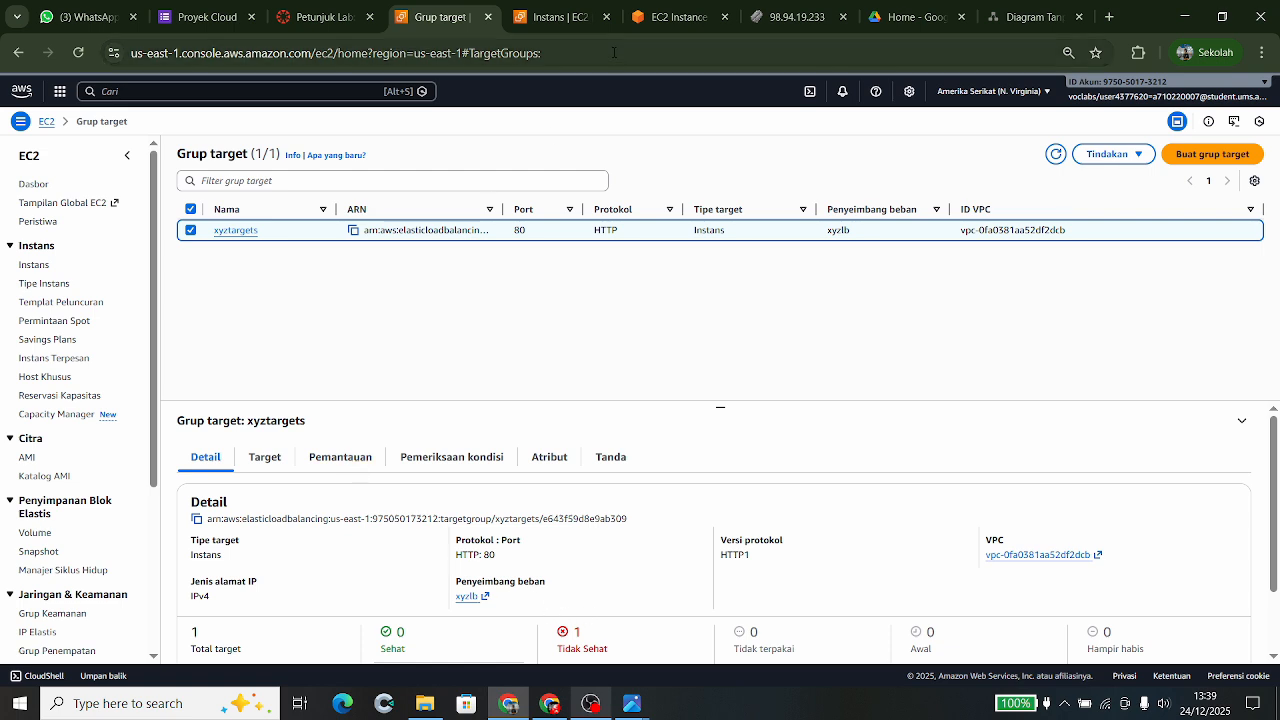
- Reload the Students page, then view xyztargets' registered targets: one web server, Unhealthy
{"action": "left_click", "coordinate": [803, 12]}
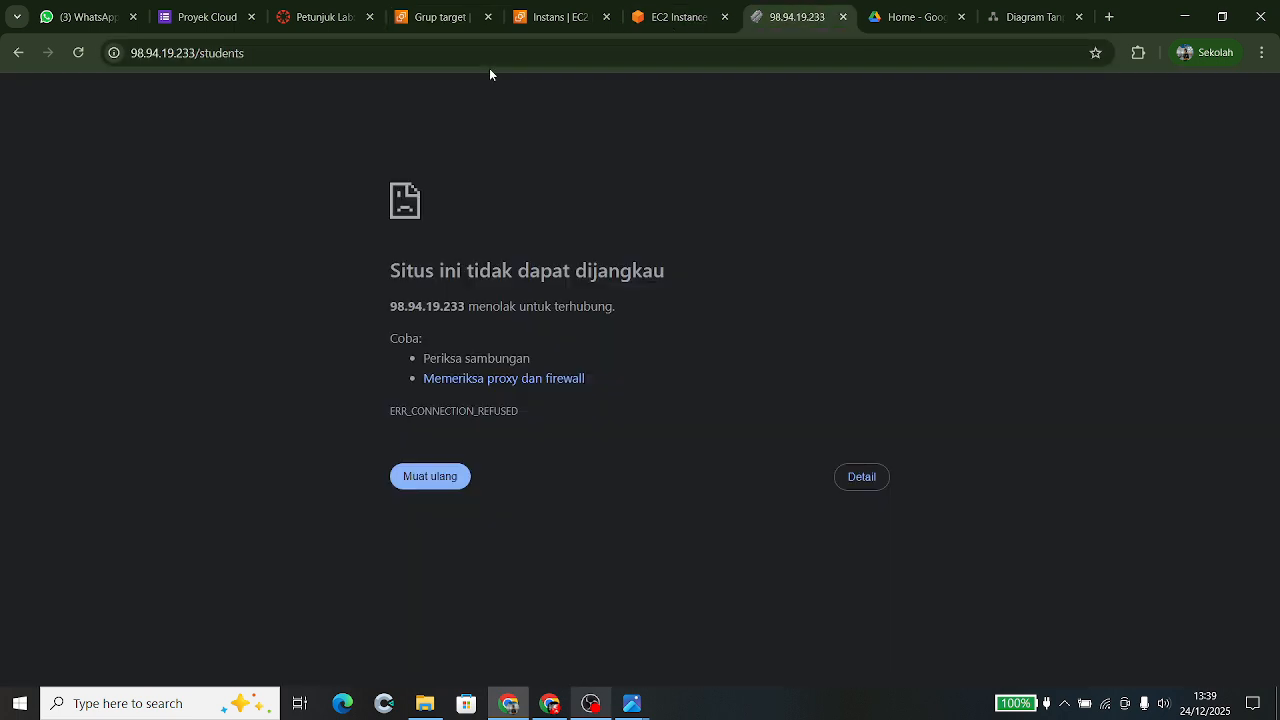
{"action": "left_click", "coordinate": [79, 53]}
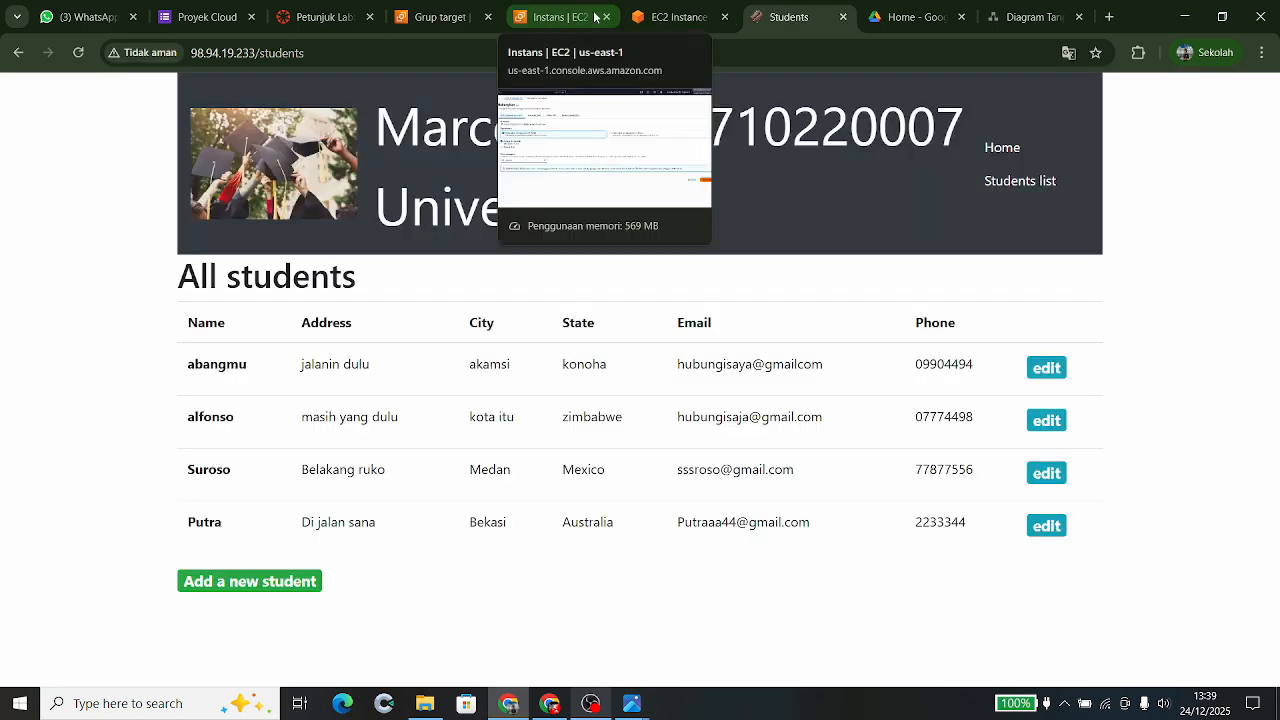
{"action": "left_click", "coordinate": [474, 18]}
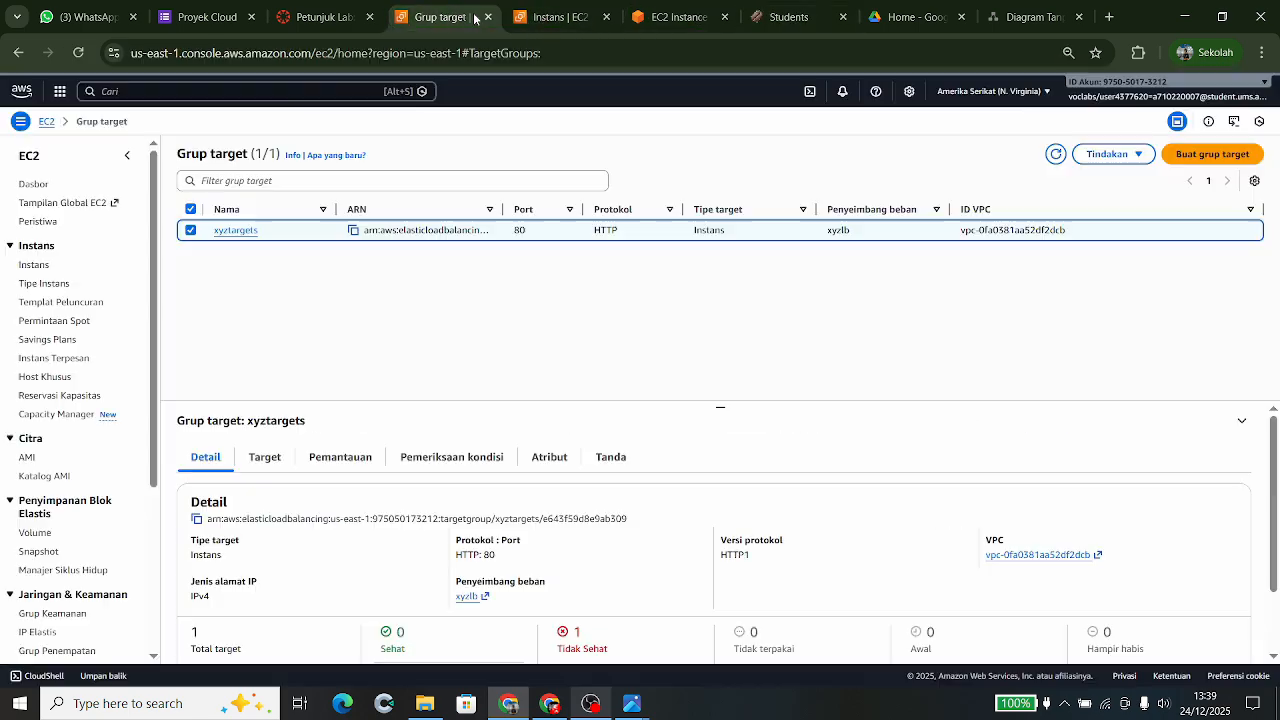
{"action": "scroll", "coordinate": [549, 503], "scroll_direction": "down", "scroll_amount": 1}
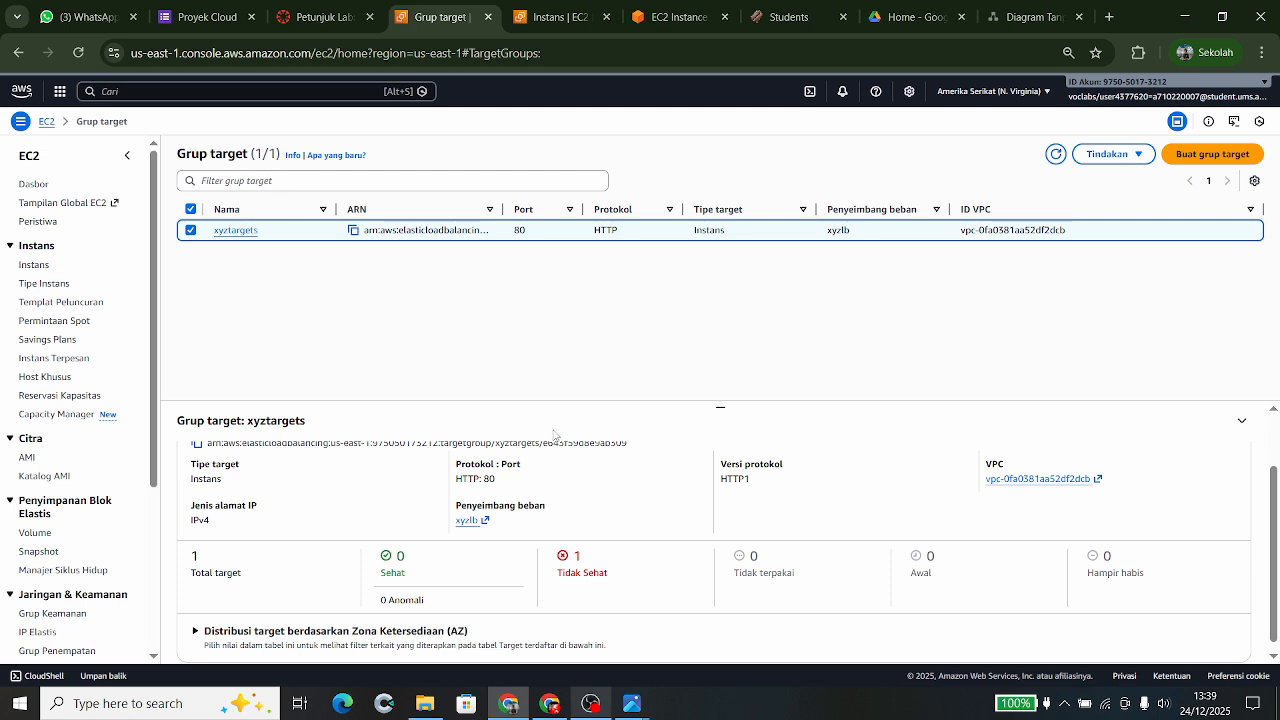
{"action": "scroll", "coordinate": [557, 435], "scroll_direction": "up", "scroll_amount": 1}
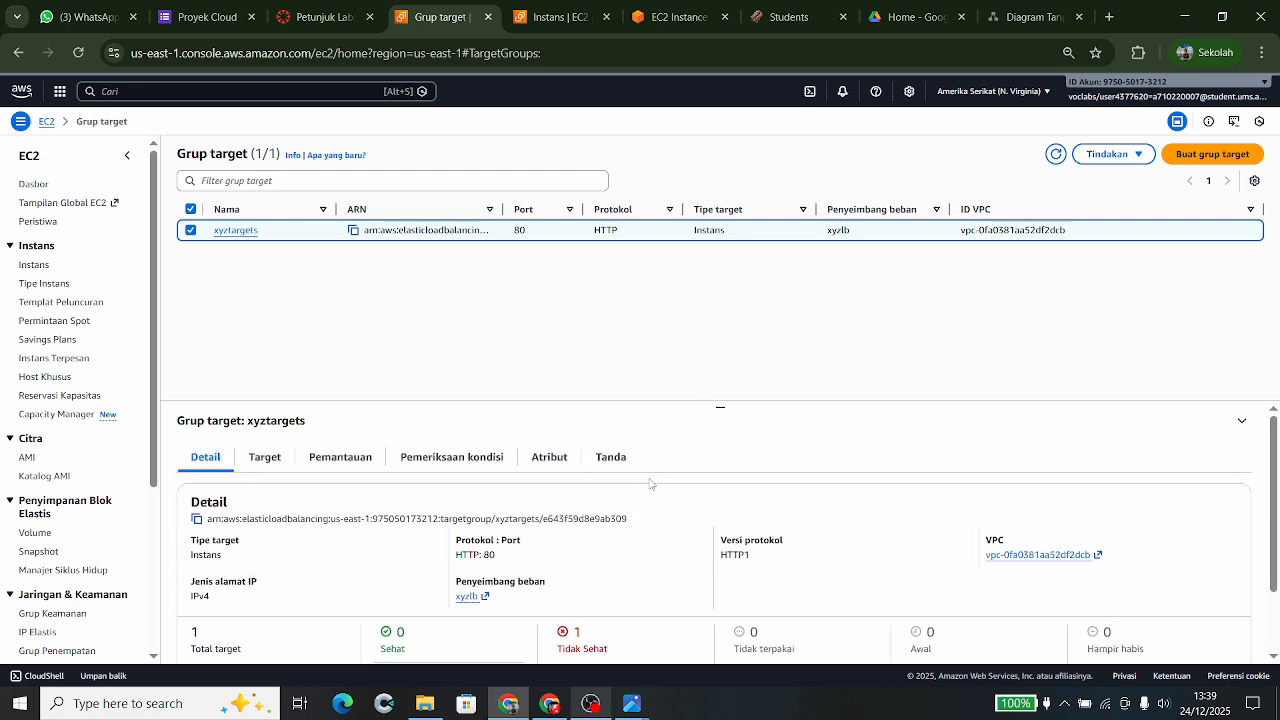
{"action": "left_click", "coordinate": [266, 458]}
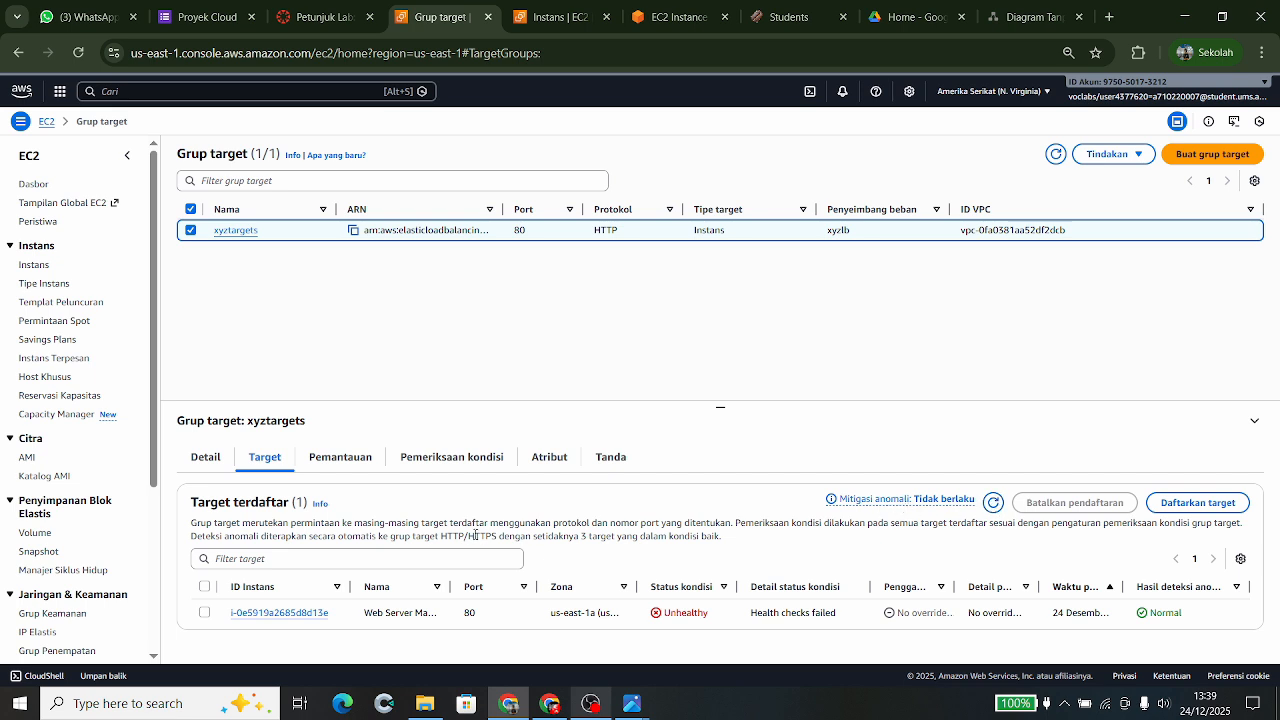
- Deregister the unhealthy web server instance from xyztargets
{"action": "left_click", "coordinate": [205, 587]}
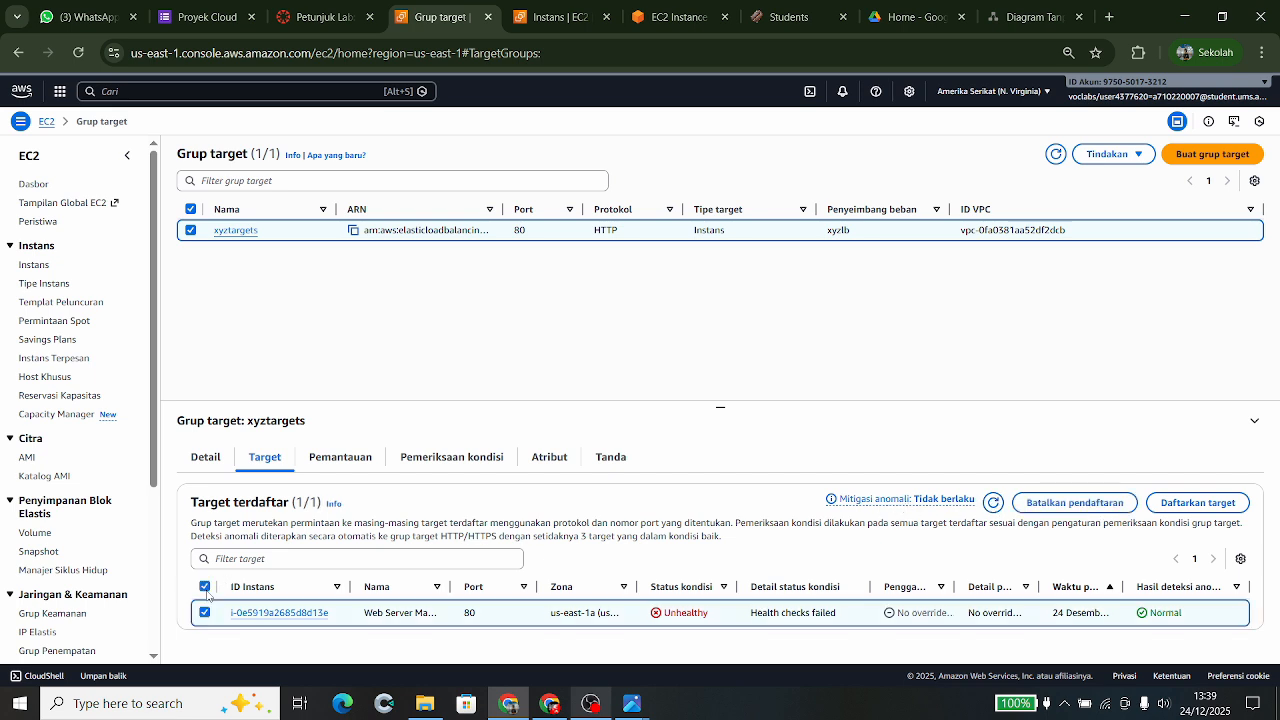
{"action": "left_click", "coordinate": [1051, 510]}
{"action": "left_click", "coordinate": [853, 502]}
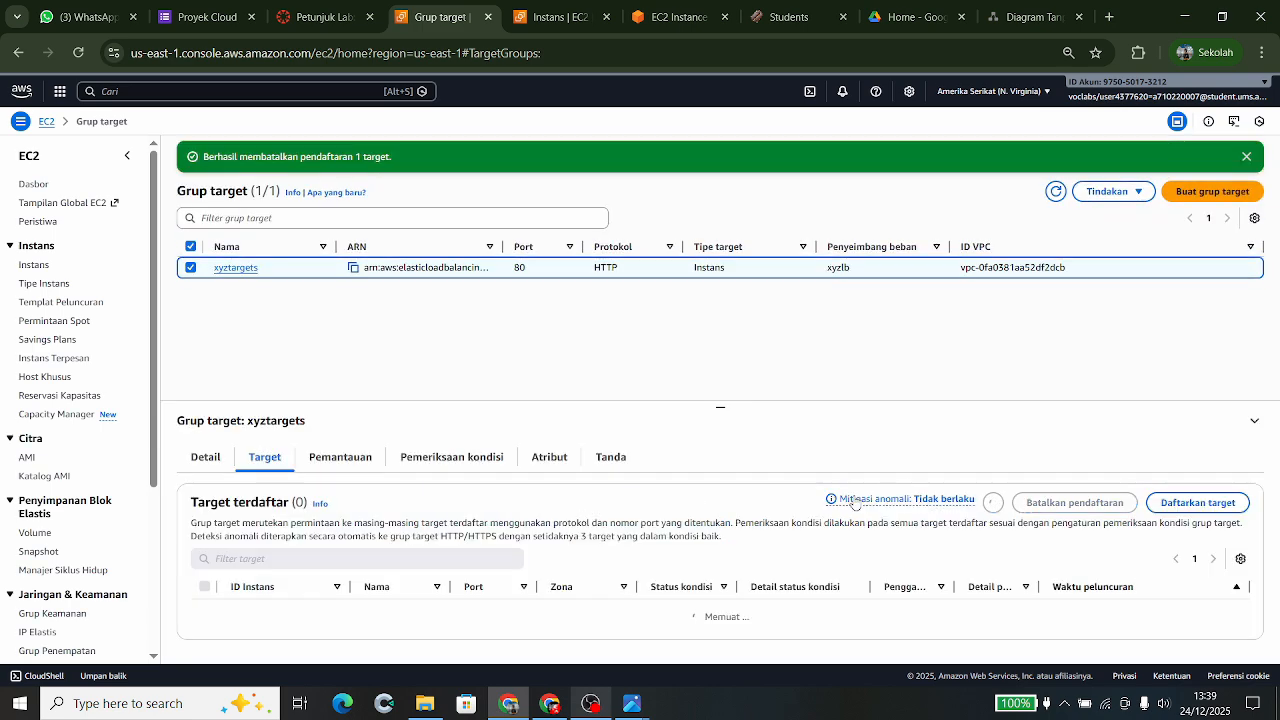
- Re-register the web server instance in xyztargets on port 80
{"action": "left_click", "coordinate": [1172, 503]}
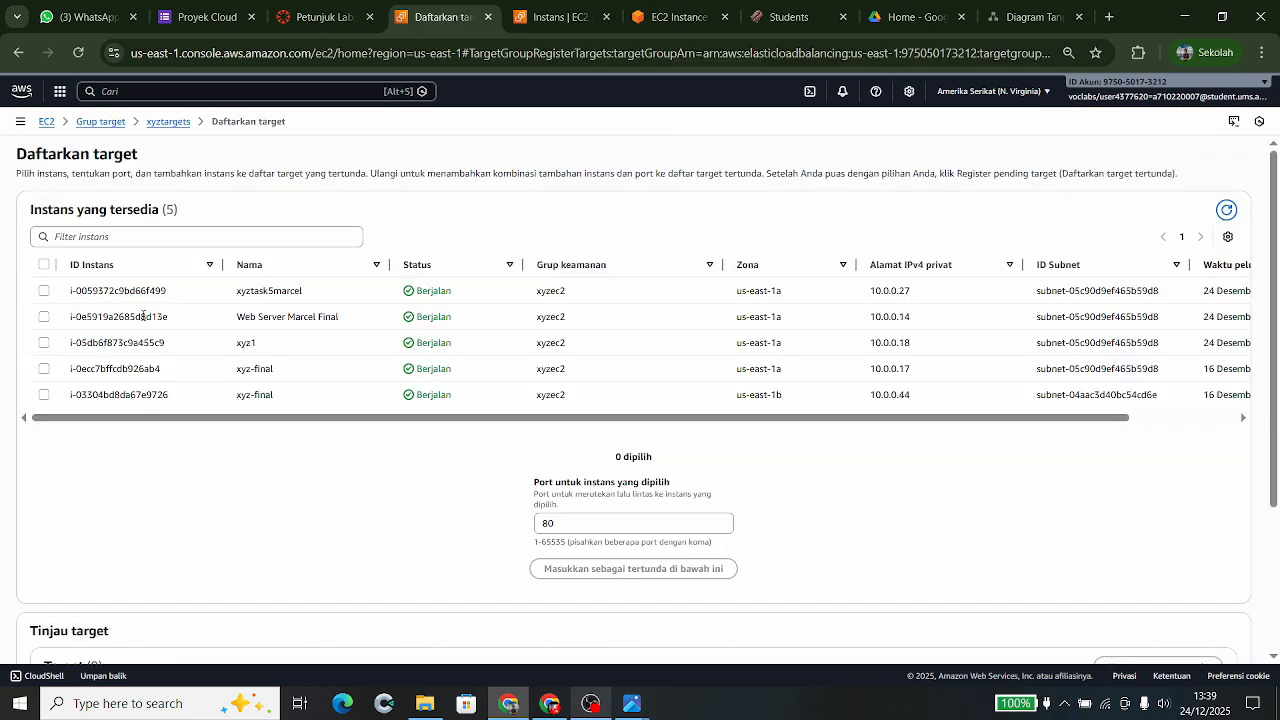
{"action": "left_click", "coordinate": [56, 319]}
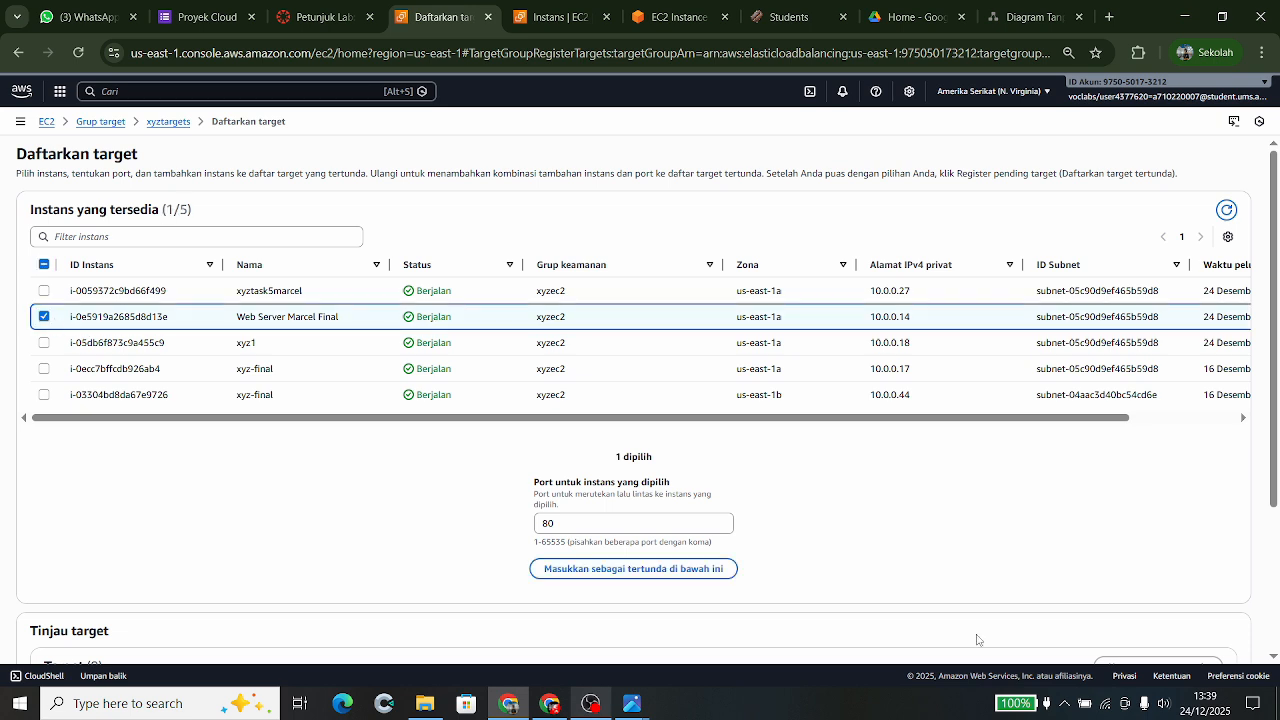
{"action": "left_click", "coordinate": [667, 568]}
{"action": "scroll", "coordinate": [667, 581], "scroll_direction": "down", "scroll_amount": 2}
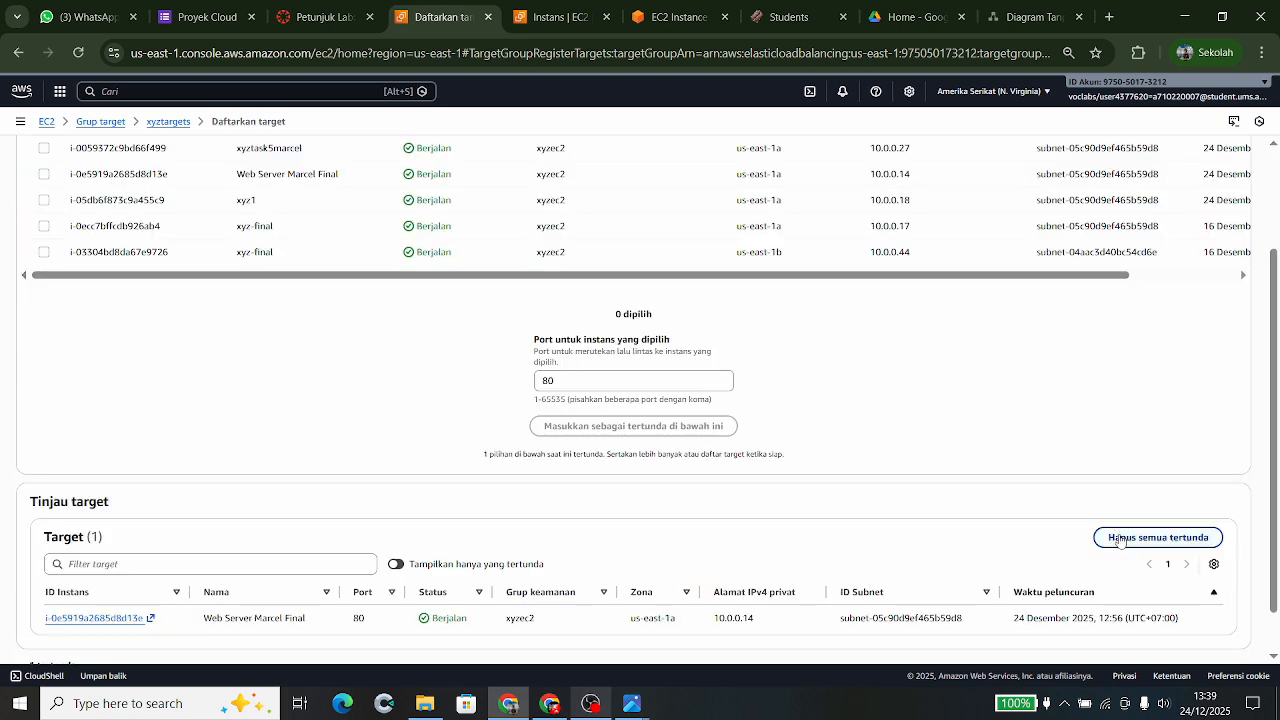
{"action": "scroll", "coordinate": [925, 584], "scroll_direction": "down", "scroll_amount": 1}
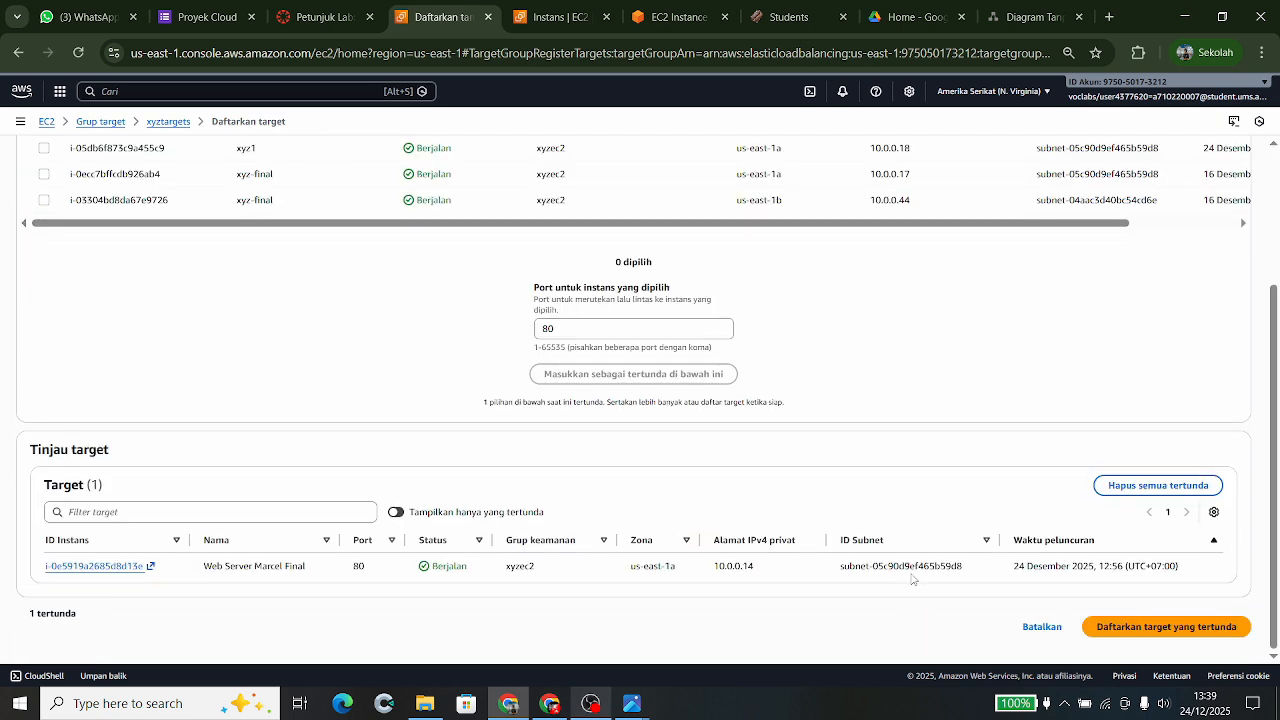
{"action": "left_click", "coordinate": [1118, 630]}
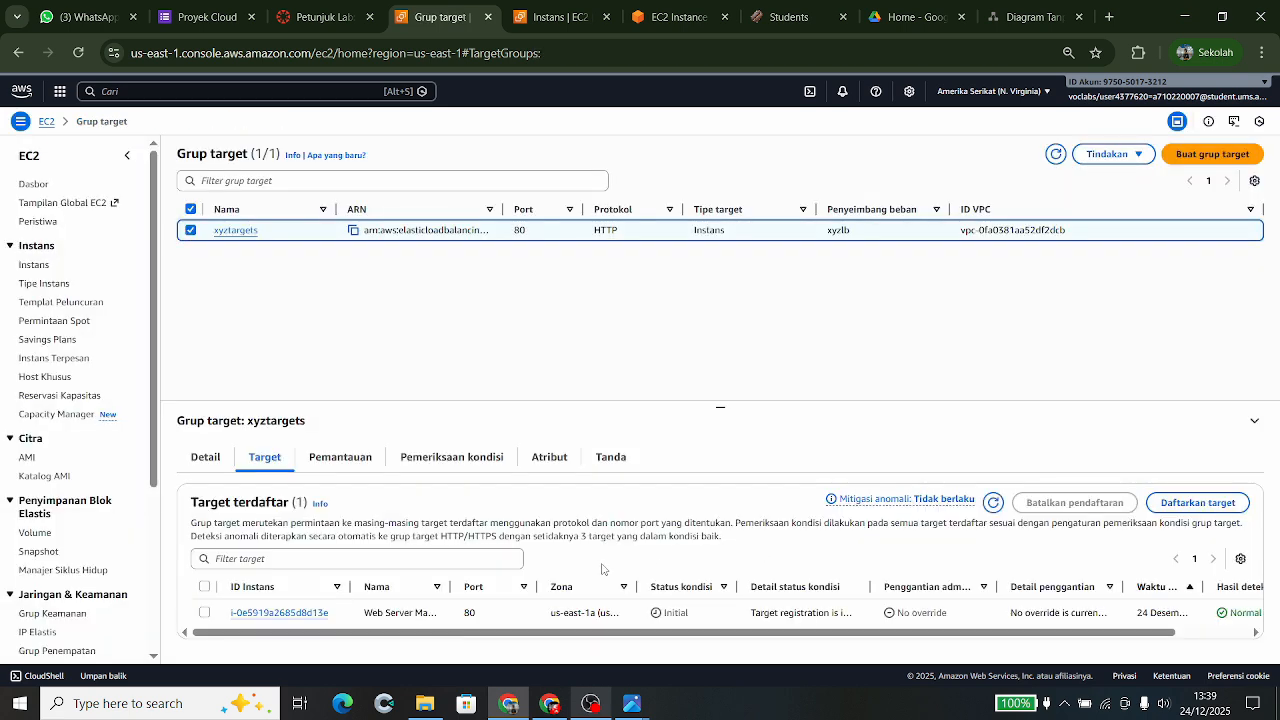
- Refresh until the web server target shows Healthy, comparing the Students page with terminal output
{"action": "left_click", "coordinate": [993, 503]}
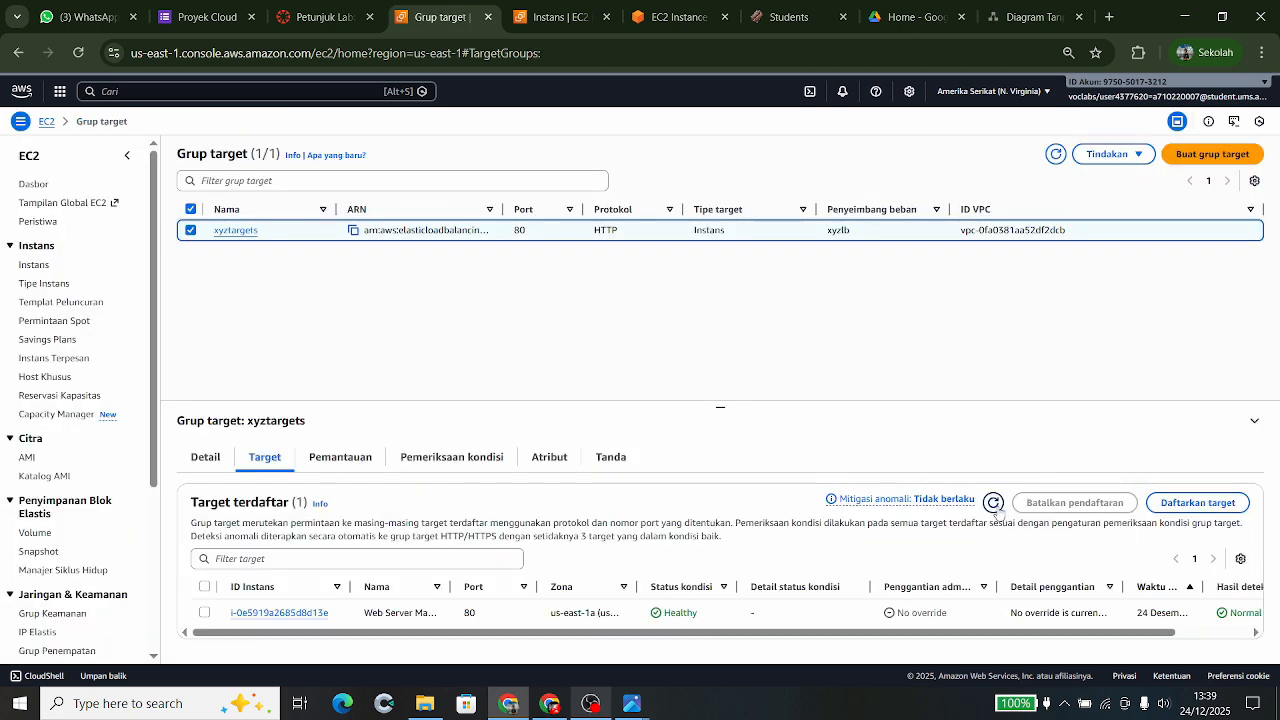
{"action": "left_click", "coordinate": [993, 503]}
{"action": "left_click", "coordinate": [765, 8]}
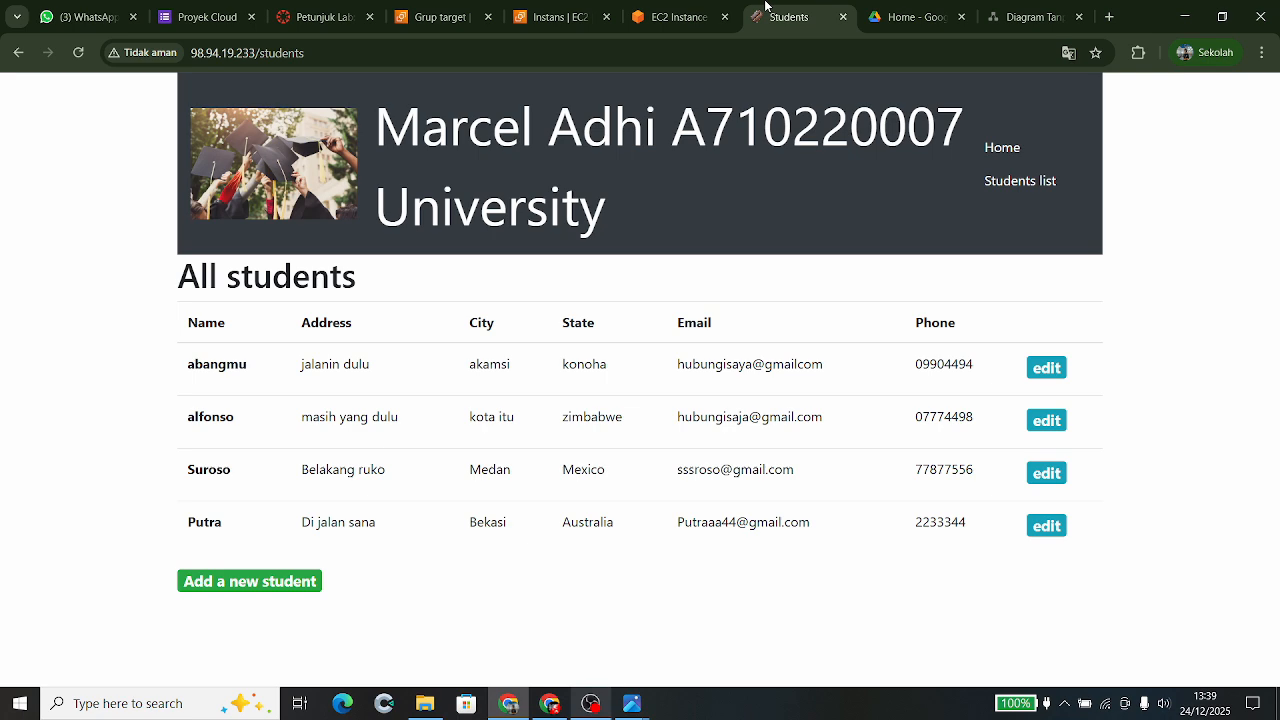
{"action": "left_click", "coordinate": [679, 20]}
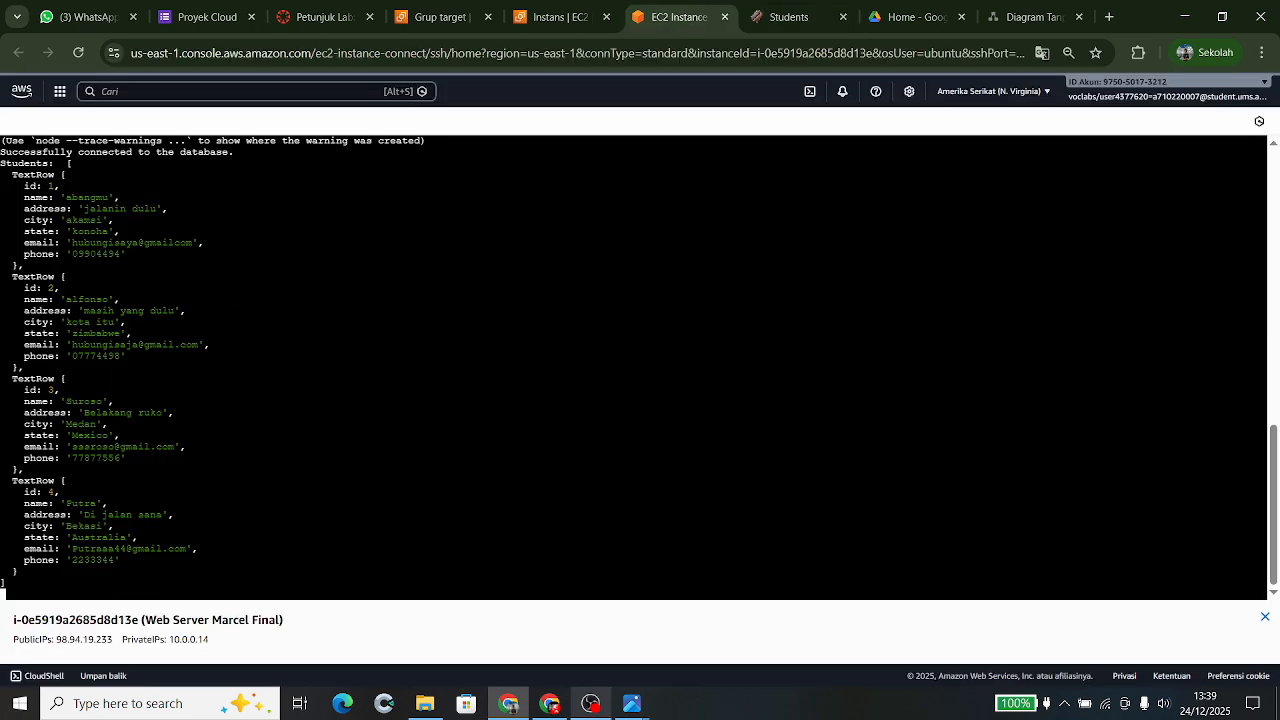
{"action": "left_click", "coordinate": [784, 6]}
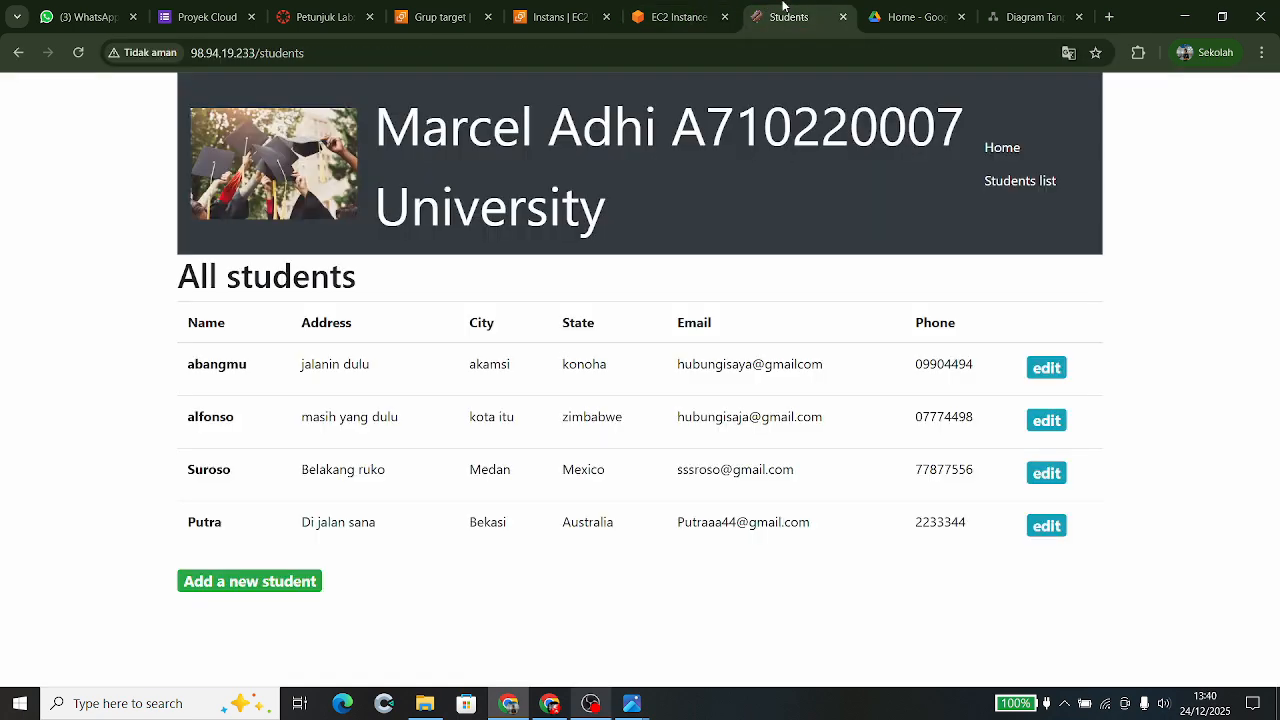
{"action": "left_click", "coordinate": [659, 11]}
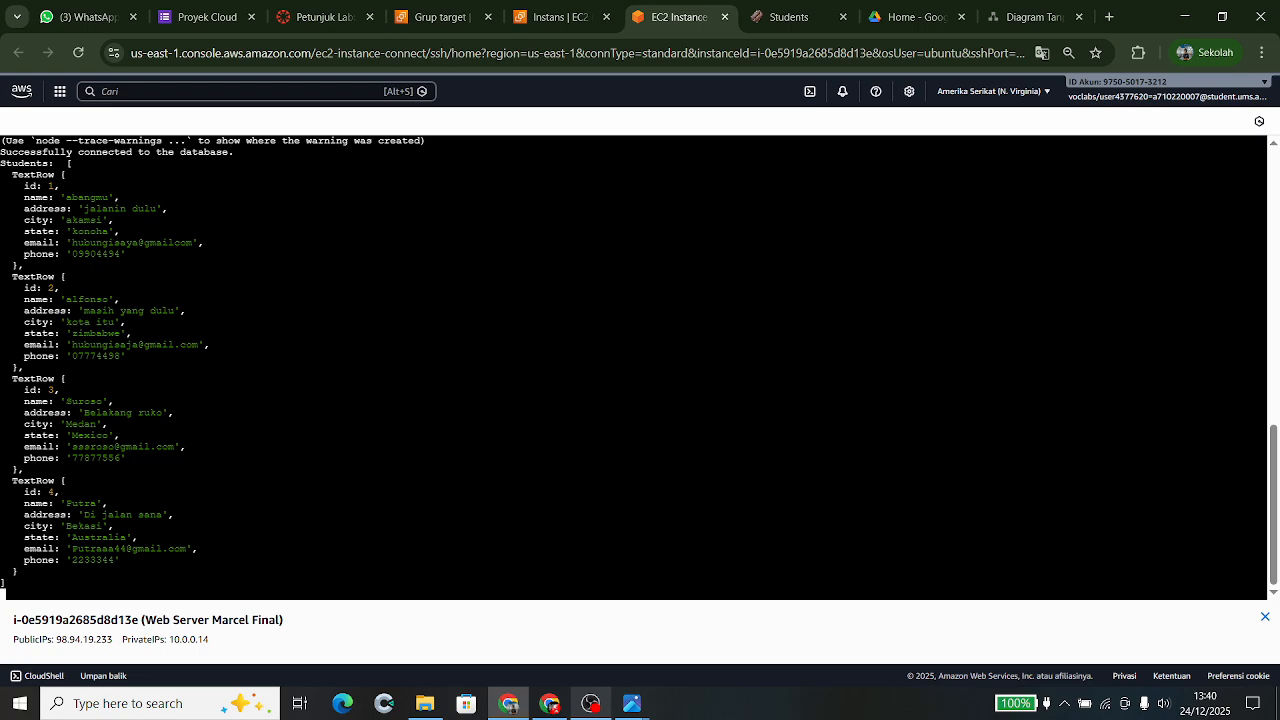
{"action": "scroll", "coordinate": [241, 243], "scroll_direction": "up", "scroll_amount": 10}
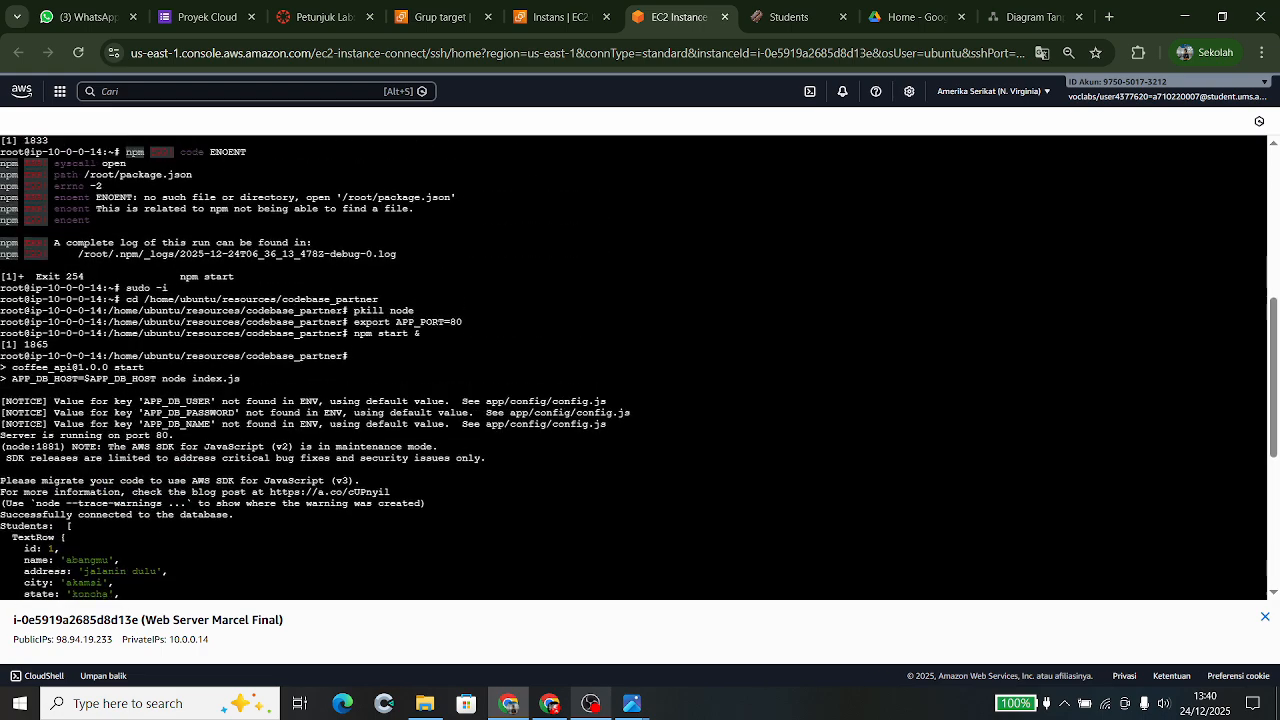
{"action": "scroll", "coordinate": [241, 243], "scroll_direction": "up", "scroll_amount": 3}
{"action": "scroll", "coordinate": [241, 243], "scroll_direction": "down", "scroll_amount": 13}
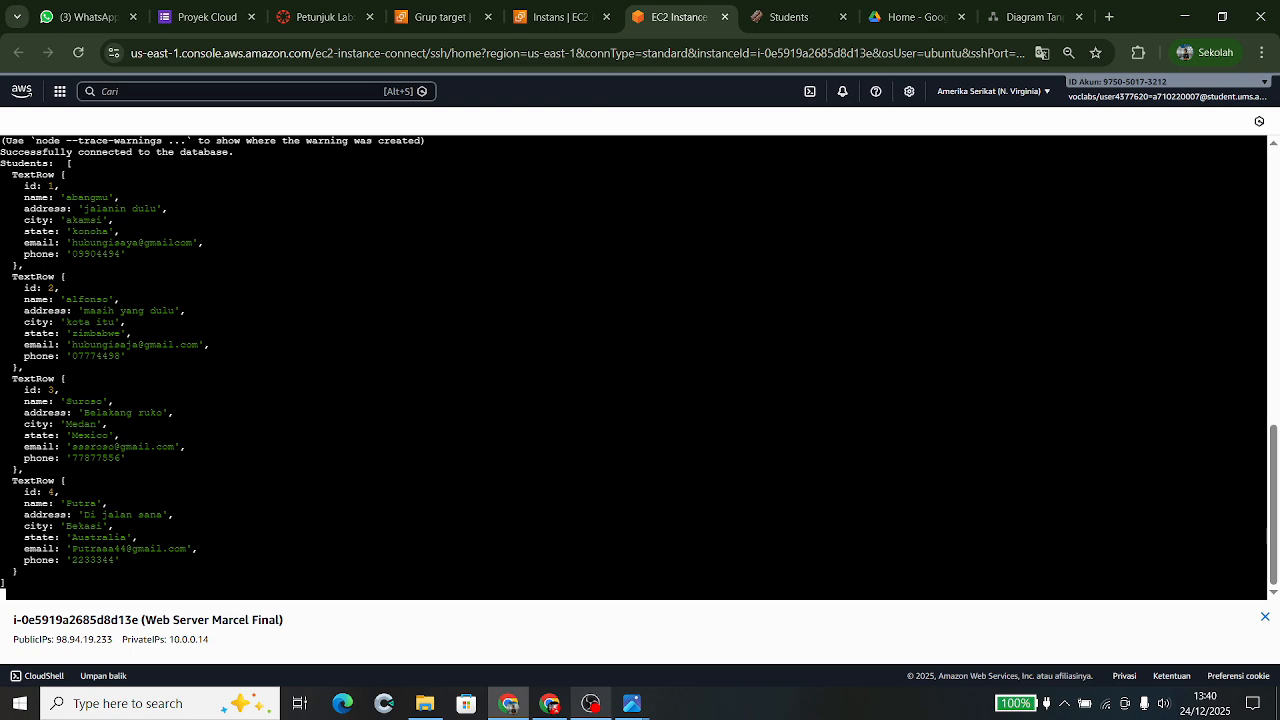
- Open the Auto Scaling groups list showing xyz-as with 2 instances, min 2, max 3
{"action": "left_click", "coordinate": [566, 22]}
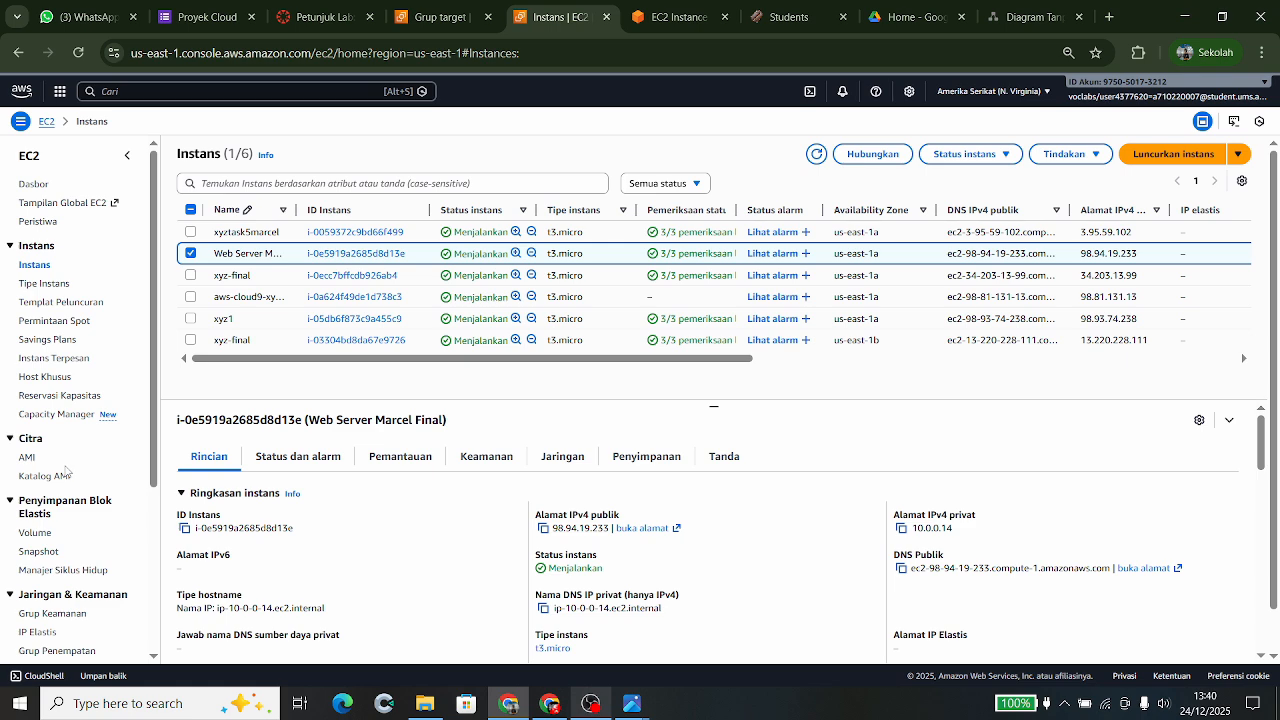
{"action": "key", "text": "ctrl+Page_Up"}
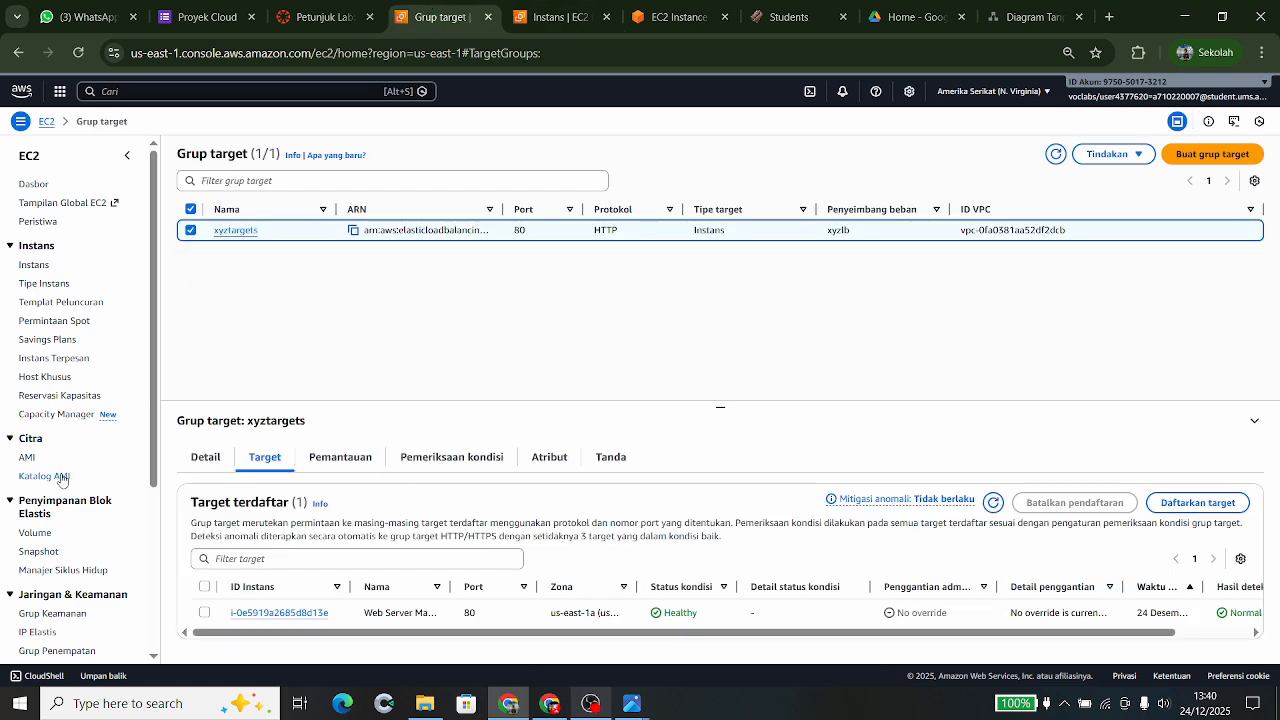
{"action": "scroll", "coordinate": [60, 572], "scroll_direction": "down", "scroll_amount": 3}
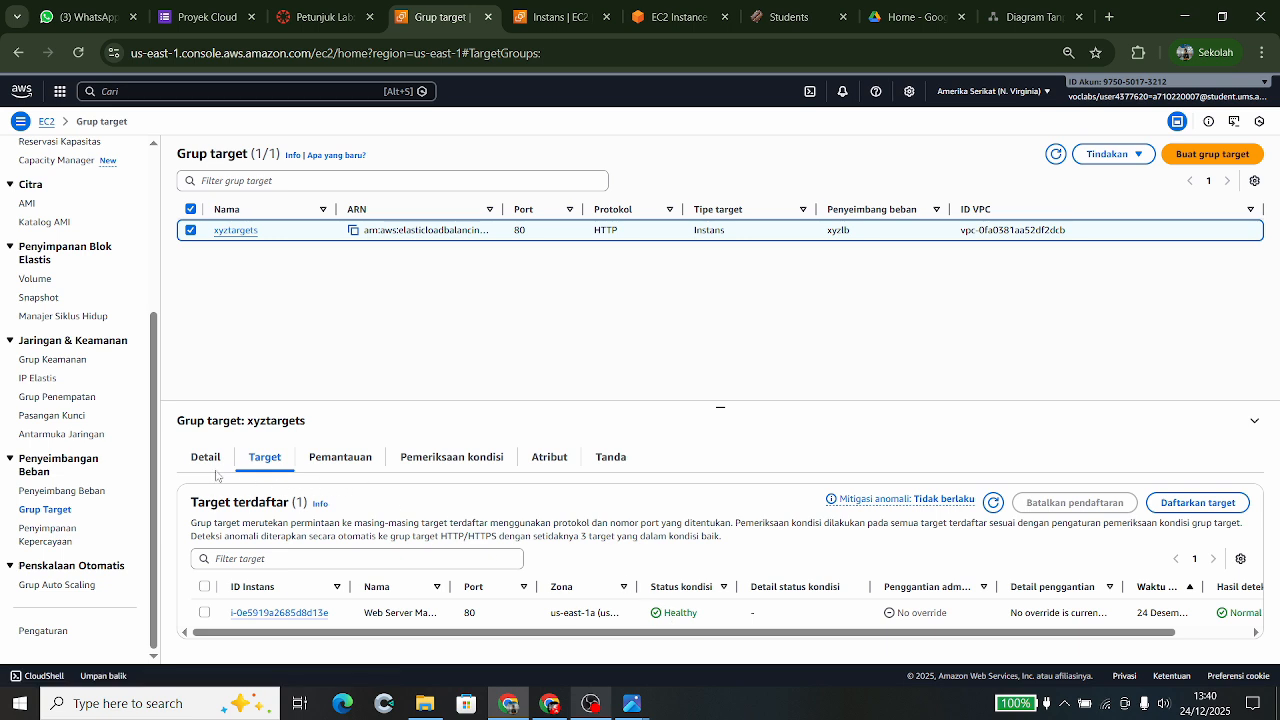
{"action": "left_click", "coordinate": [40, 588]}
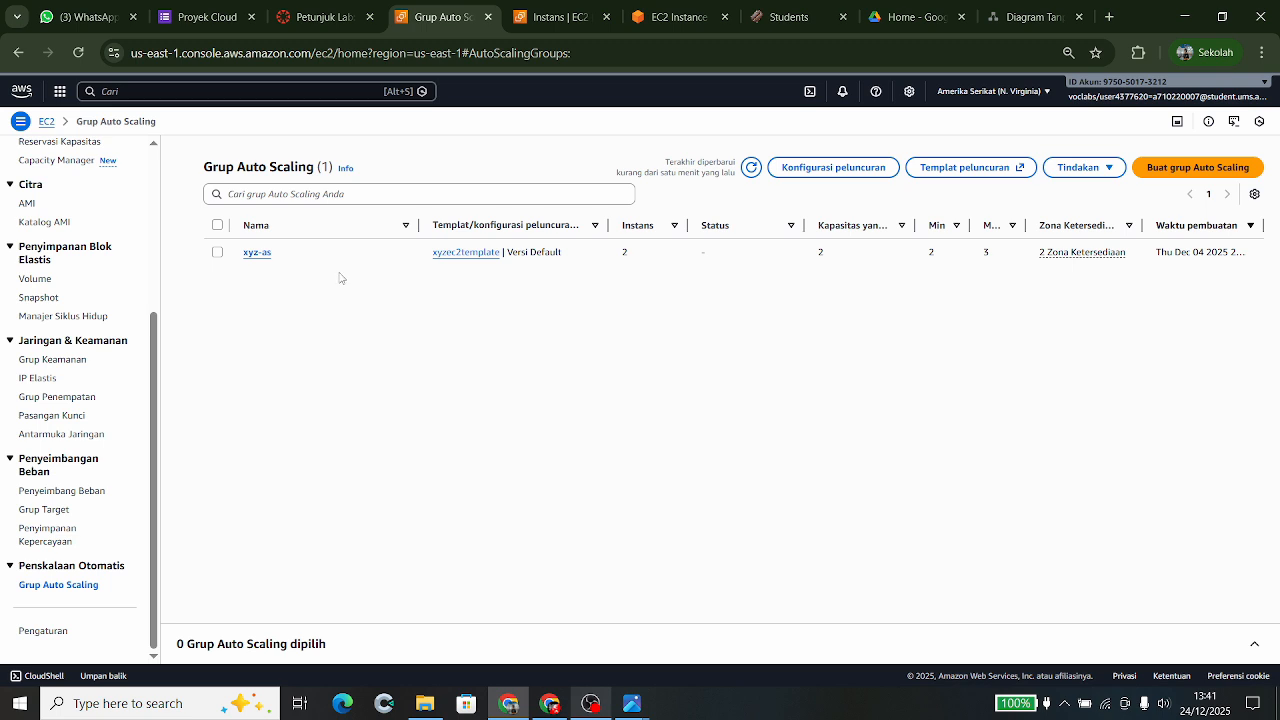
- Show xyz-as details (desired capacity 2, limits 2–3) and sort groups by Min
{"action": "left_click", "coordinate": [302, 262]}
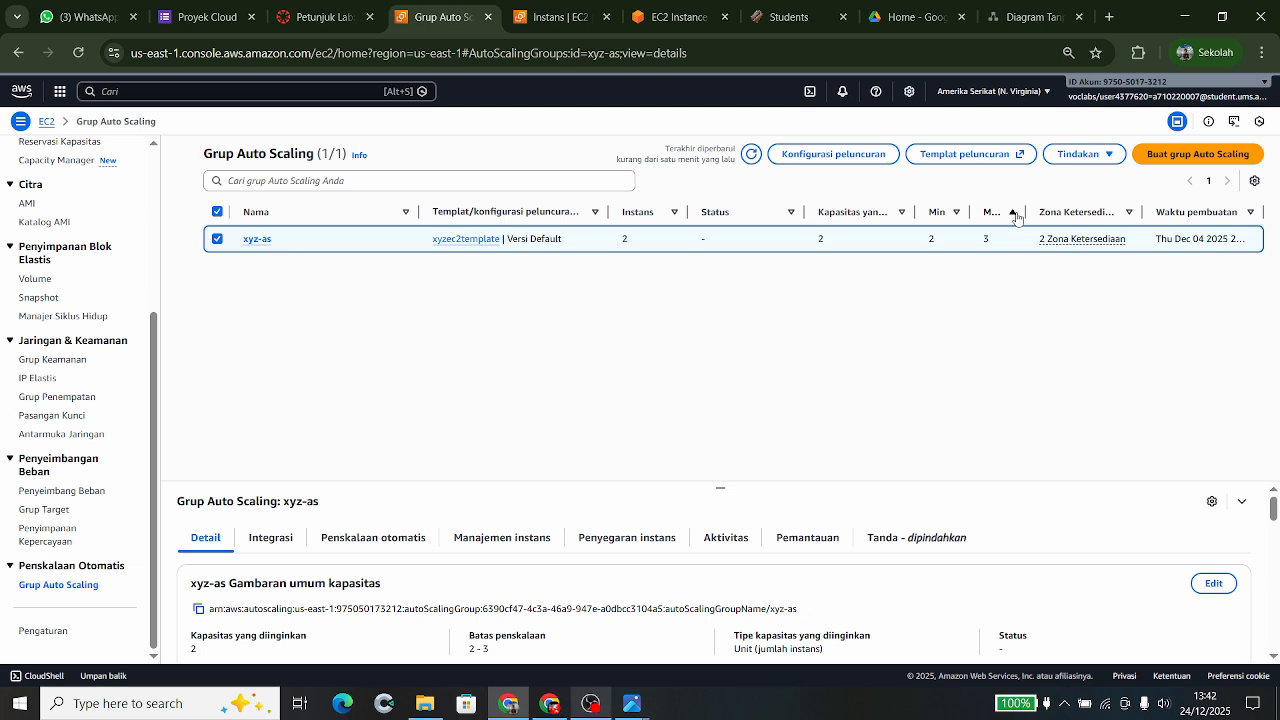
{"action": "left_click", "coordinate": [955, 214]}
- Copy the xyzlb load balancer's DNS name to the clipboard
{"action": "scroll", "coordinate": [494, 650], "scroll_direction": "down", "scroll_amount": 2}
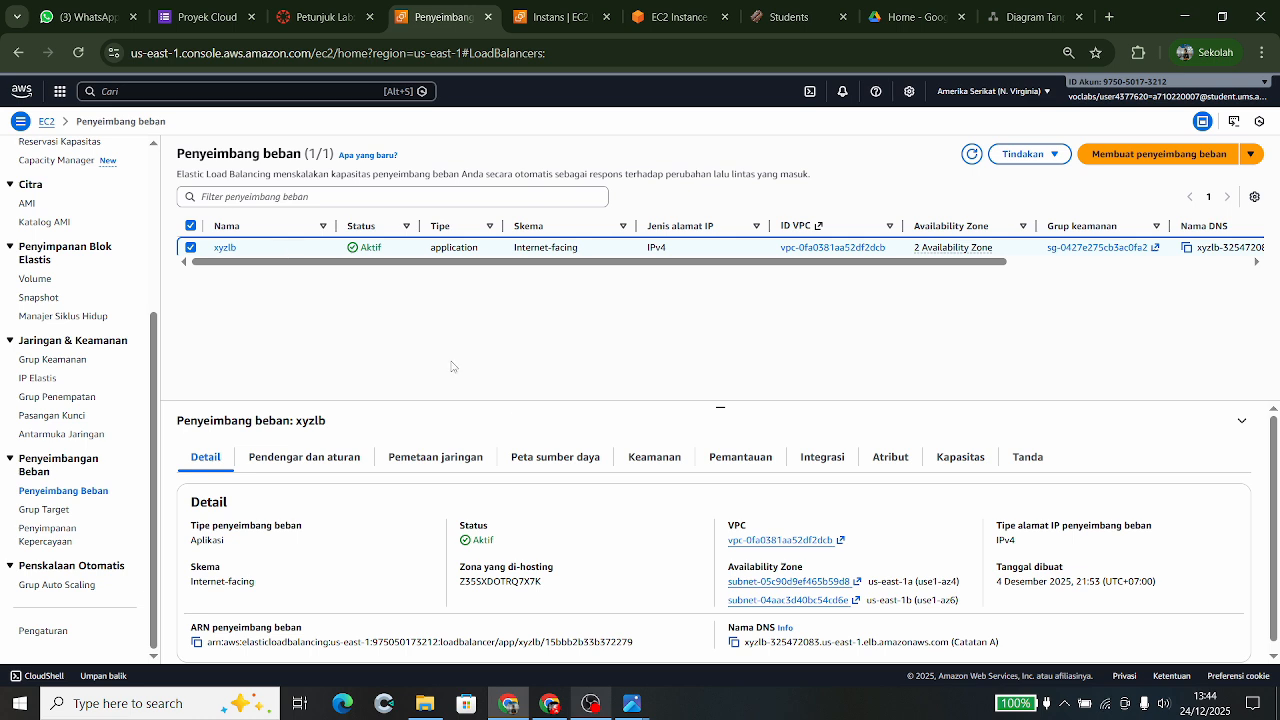
{"action": "scroll", "coordinate": [505, 504], "scroll_direction": "down", "scroll_amount": 1}
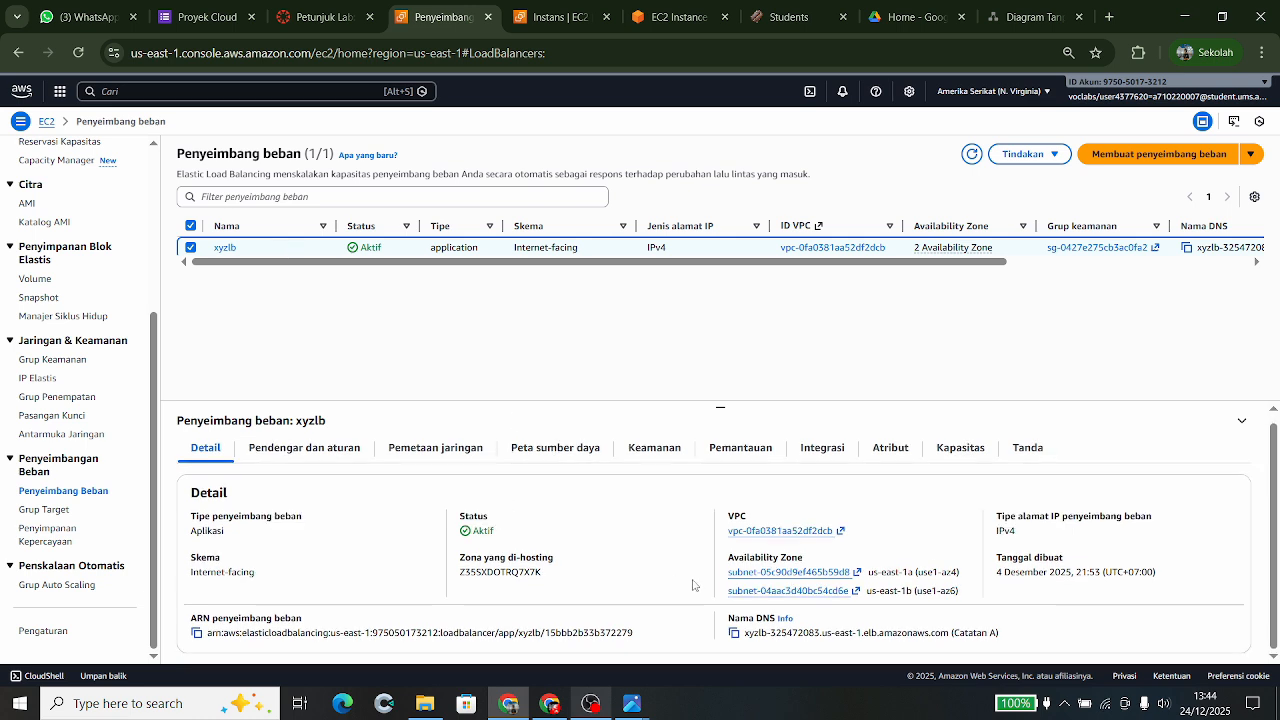
{"action": "left_click", "coordinate": [734, 636]}
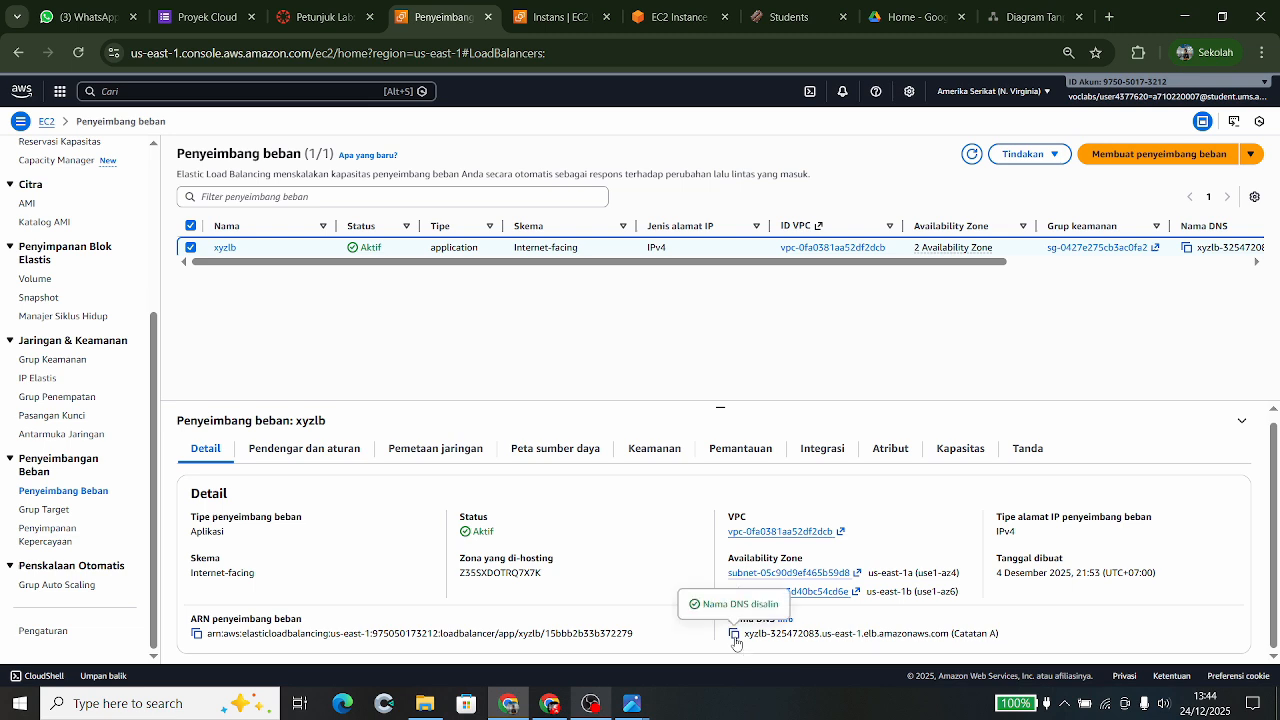
{"action": "left_click", "coordinate": [1261, 58]}
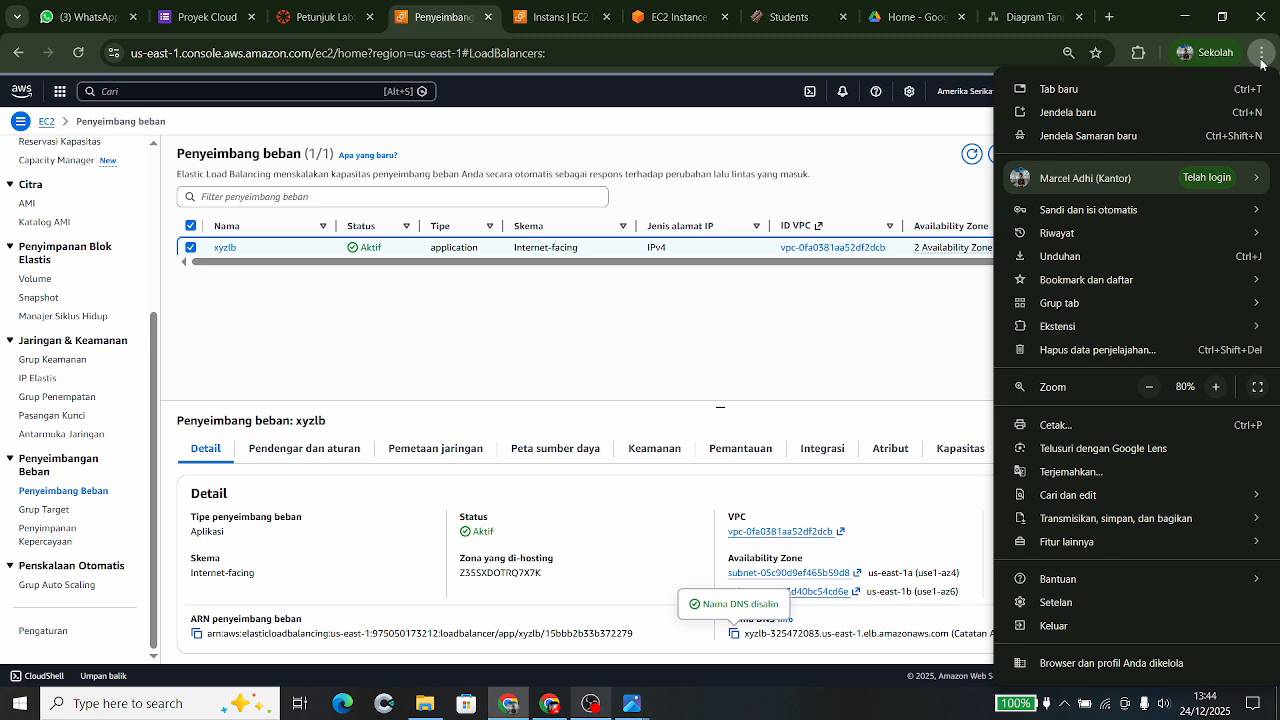
- Load the xyzlb DNS name in an incognito window, bypassing the warning and translate popup
{"action": "left_click", "coordinate": [1065, 138]}
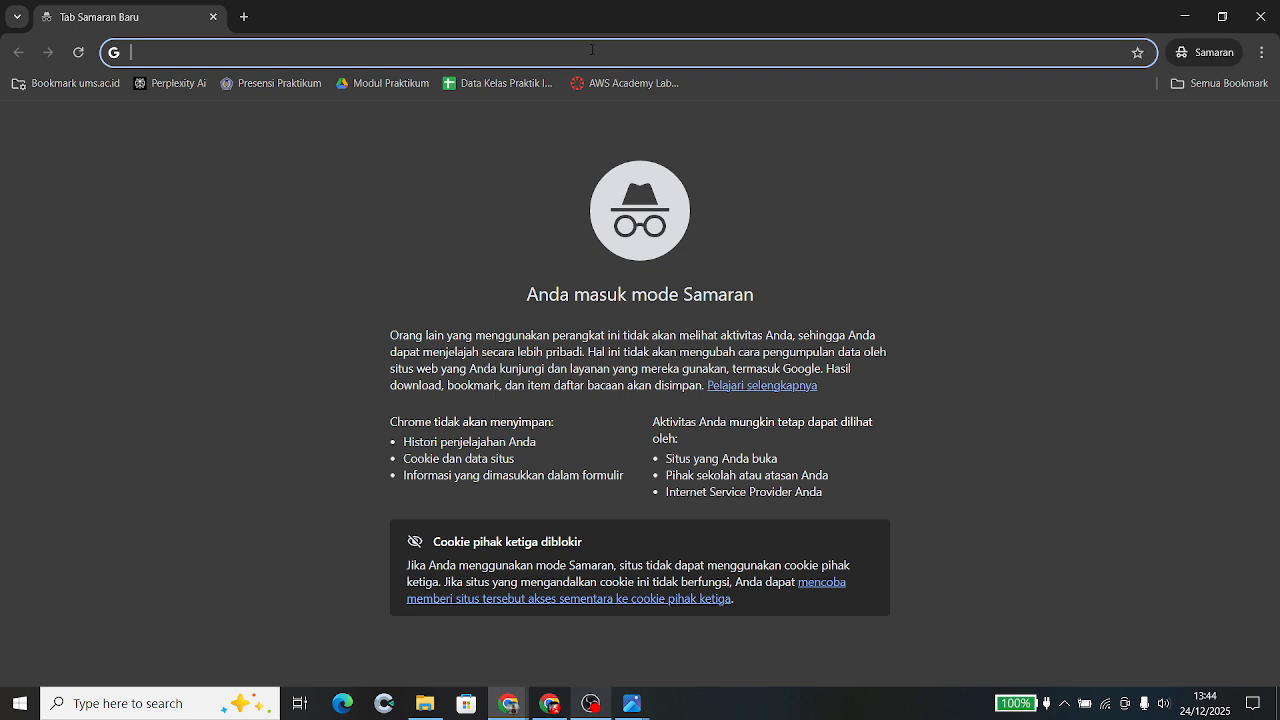
{"action": "key", "text": "ctrl+v"}
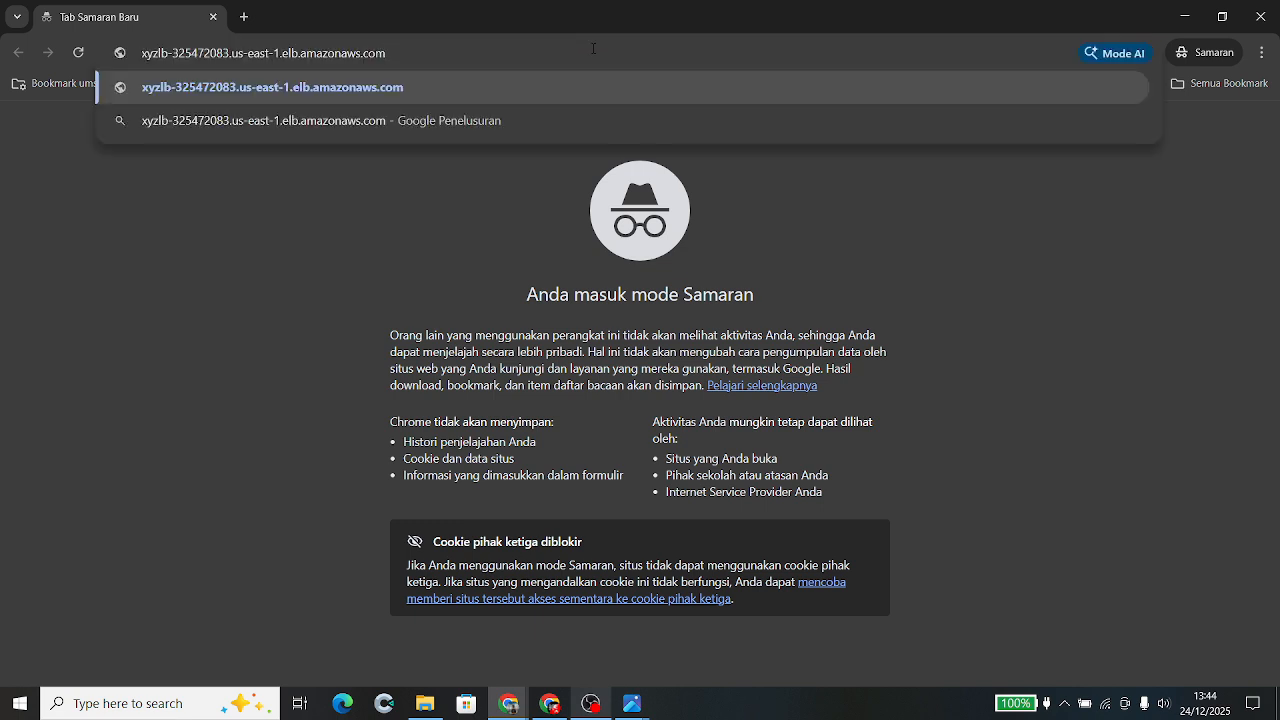
{"action": "key", "text": "Return"}
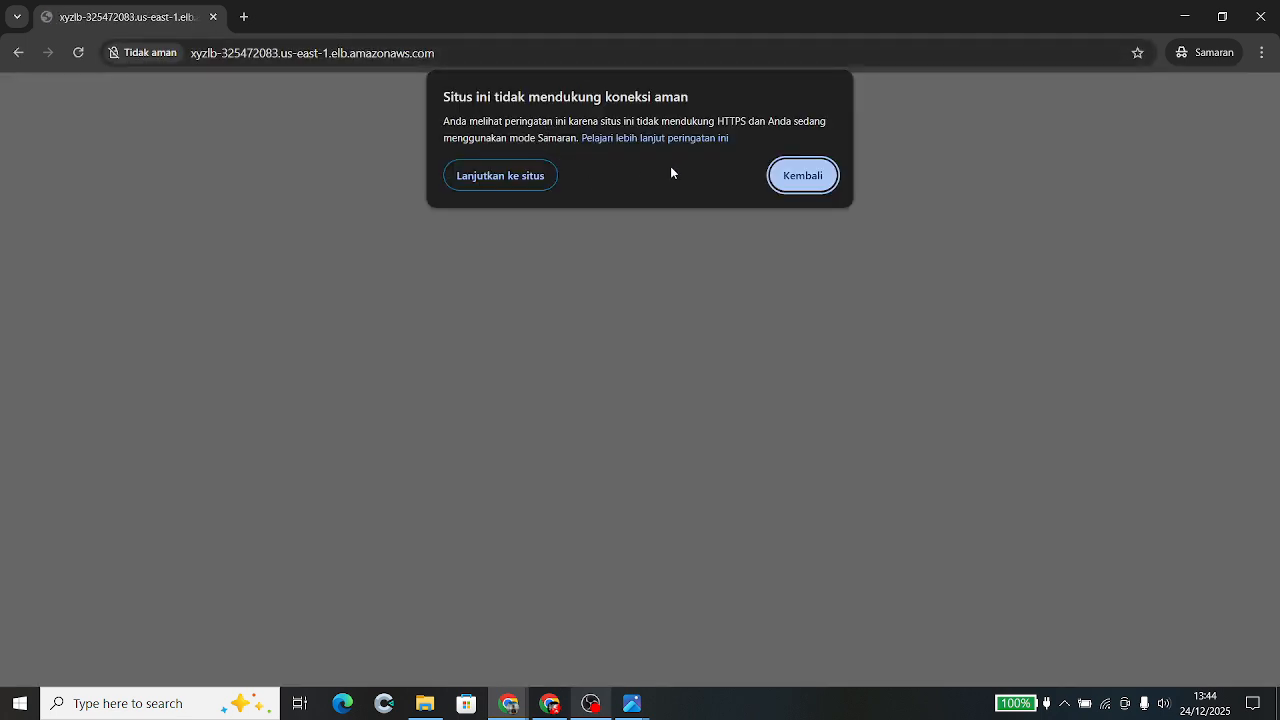
{"action": "left_click", "coordinate": [531, 177]}
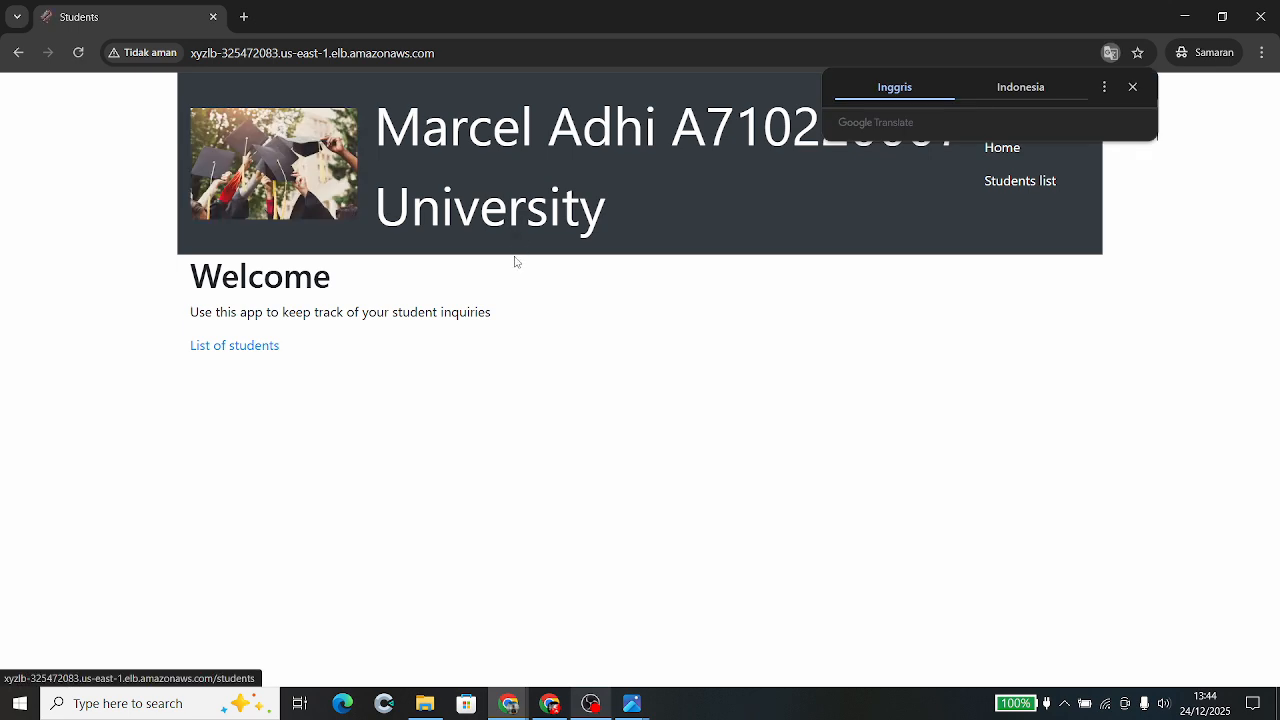
{"action": "left_click", "coordinate": [495, 278]}
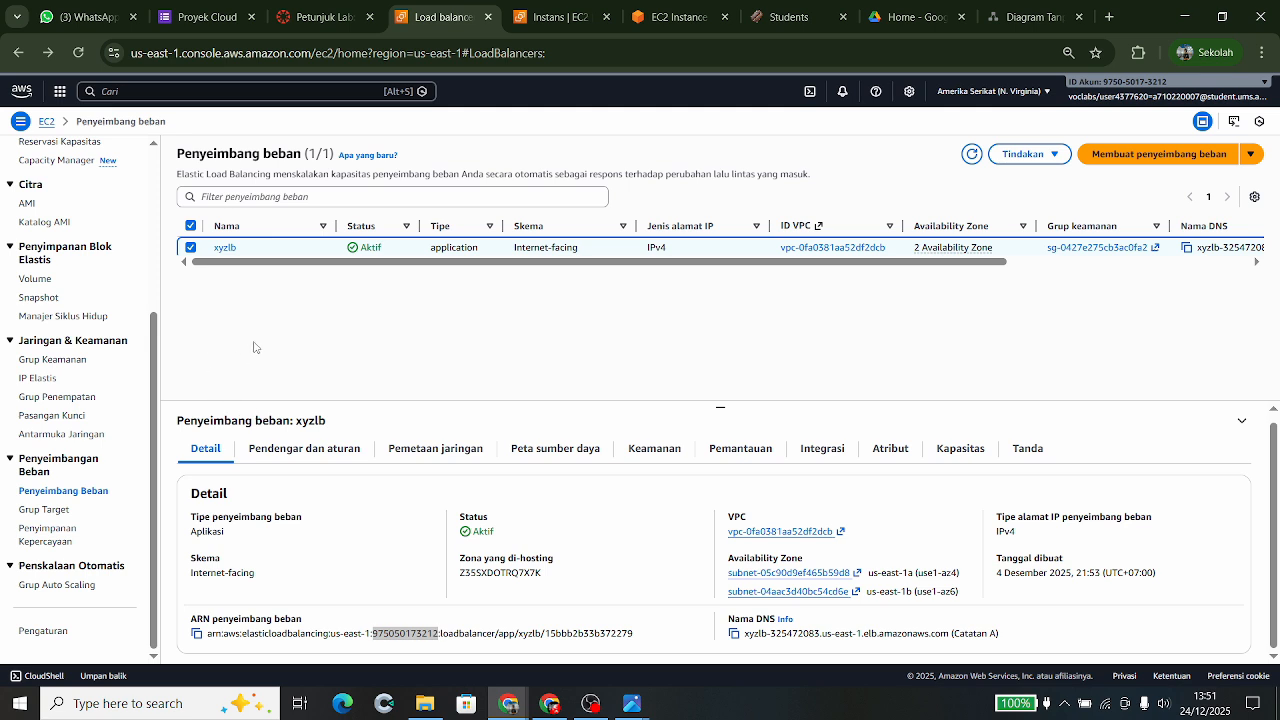
- Open the Security Groups list, then switch to the draw.io architecture diagram
{"action": "left_click", "coordinate": [254, 347]}
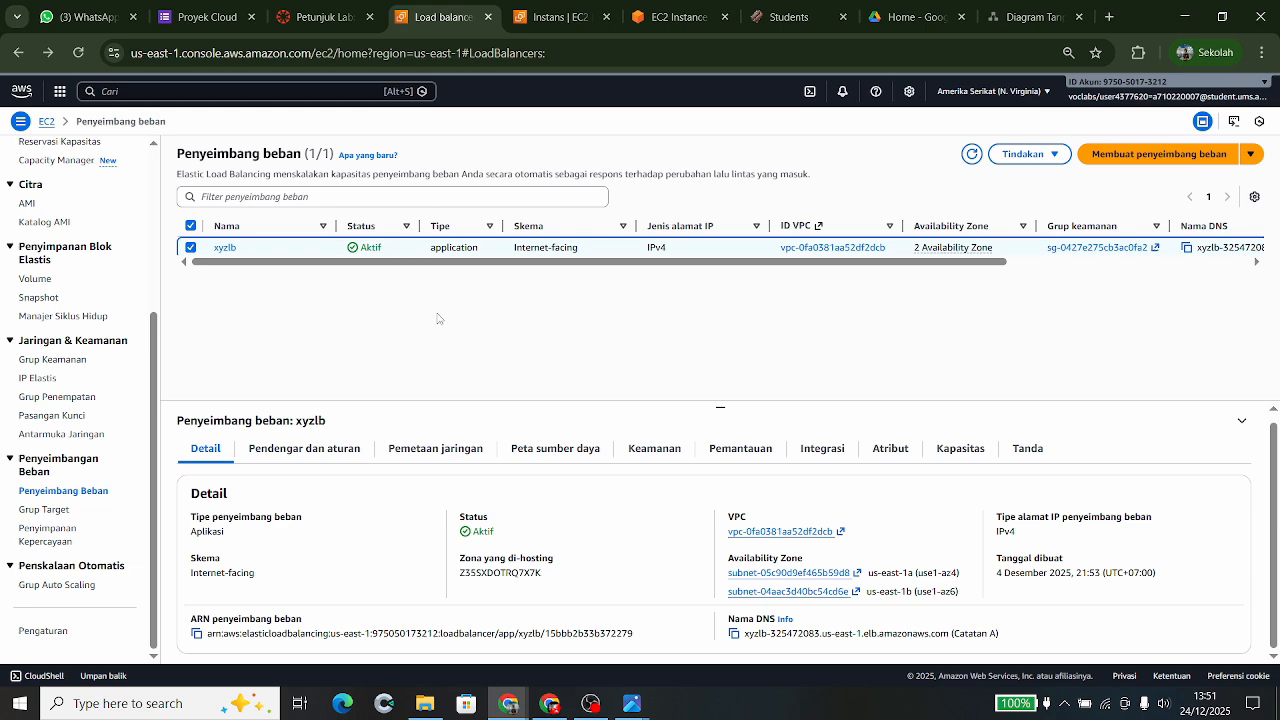
{"action": "left_click", "coordinate": [45, 361]}
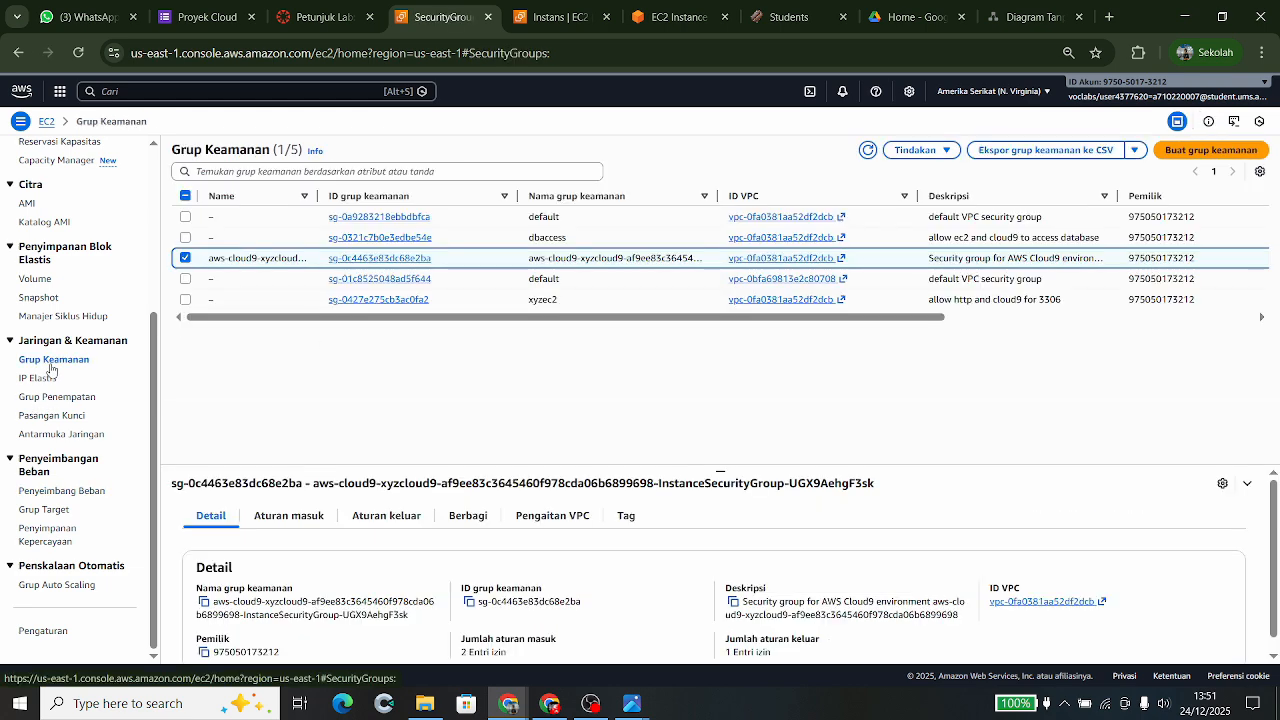
{"action": "key", "text": "ctrl+9"}
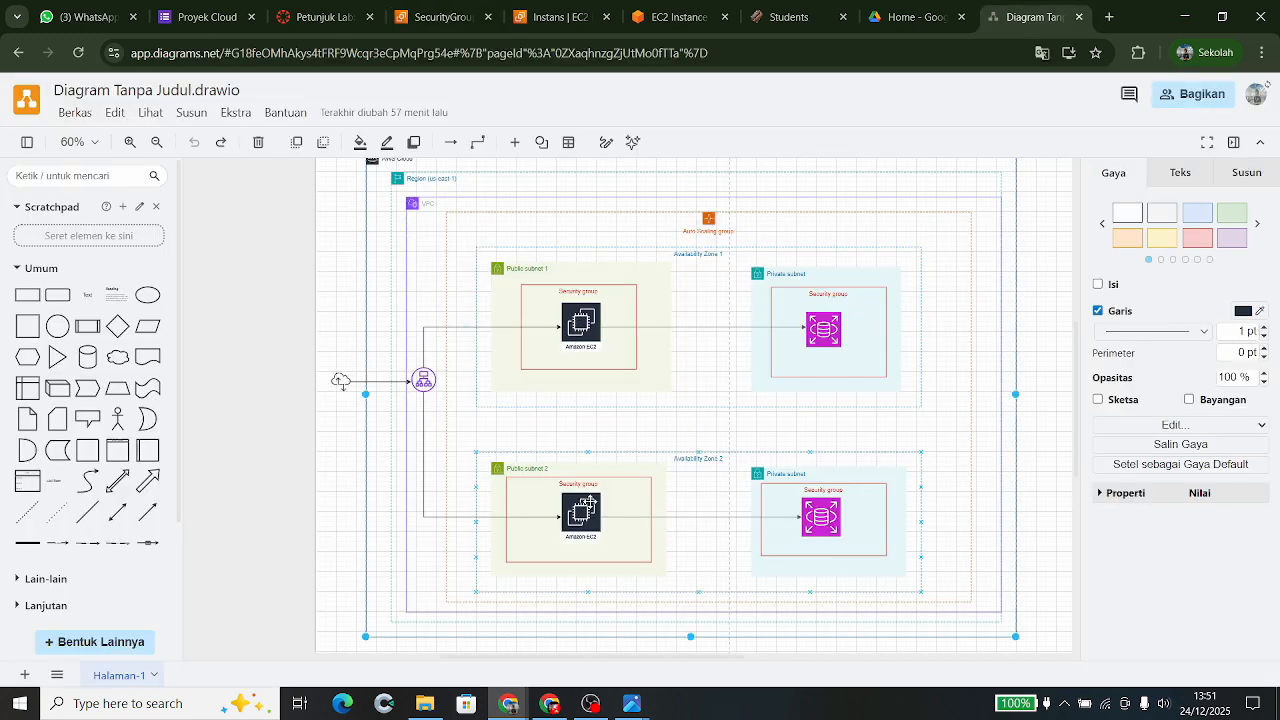
- Select the Region container in the diagram, then return to xyzec2's security group details
{"action": "left_click", "coordinate": [590, 502]}
{"action": "left_click", "coordinate": [440, 17]}
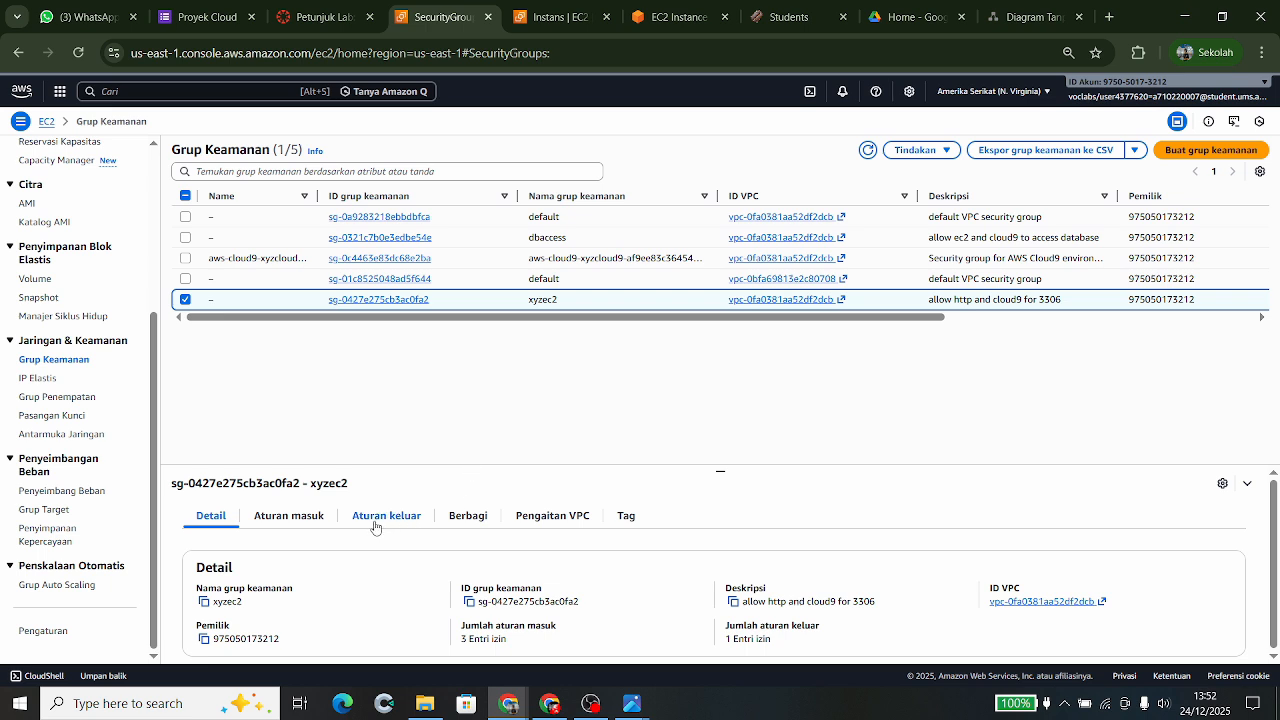
- Review xyzec2's inbound rules: SSH 22, HTTP 80 and MySQL/Aurora 3306
{"action": "left_click", "coordinate": [300, 516]}
{"action": "scroll", "coordinate": [306, 516], "scroll_direction": "down", "scroll_amount": 1}
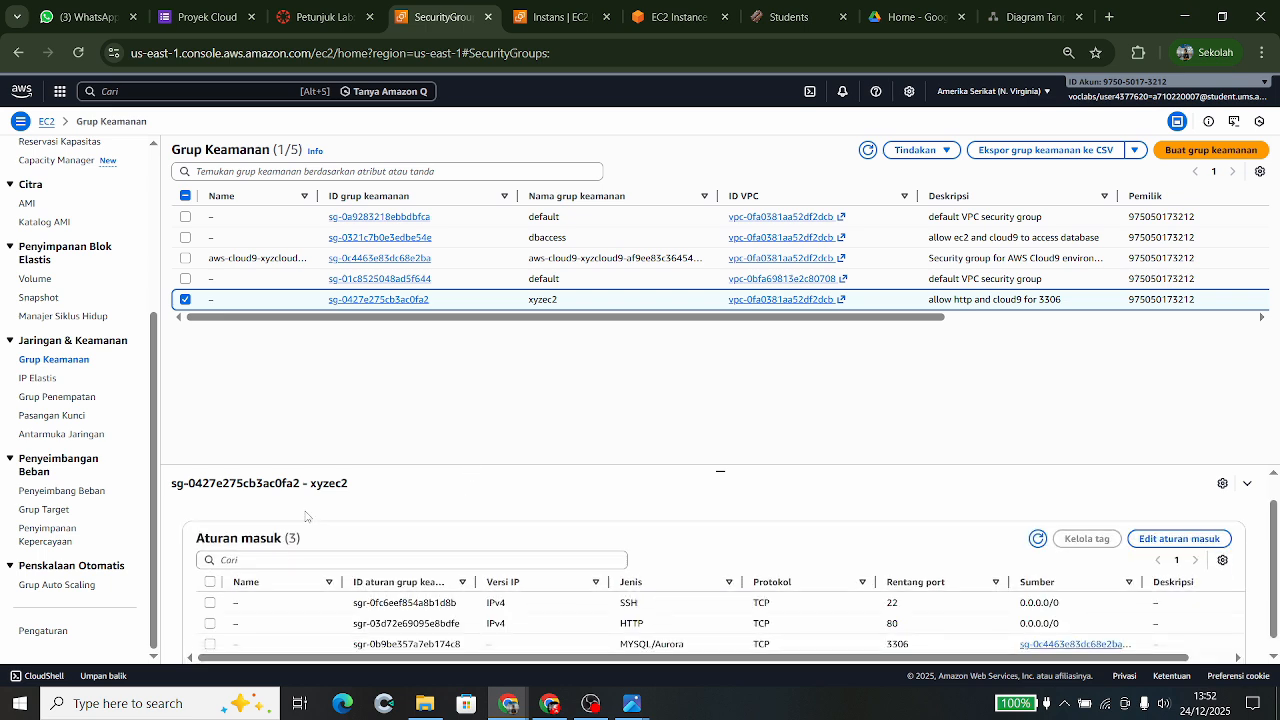
{"action": "scroll", "coordinate": [307, 516], "scroll_direction": "down", "scroll_amount": 1}
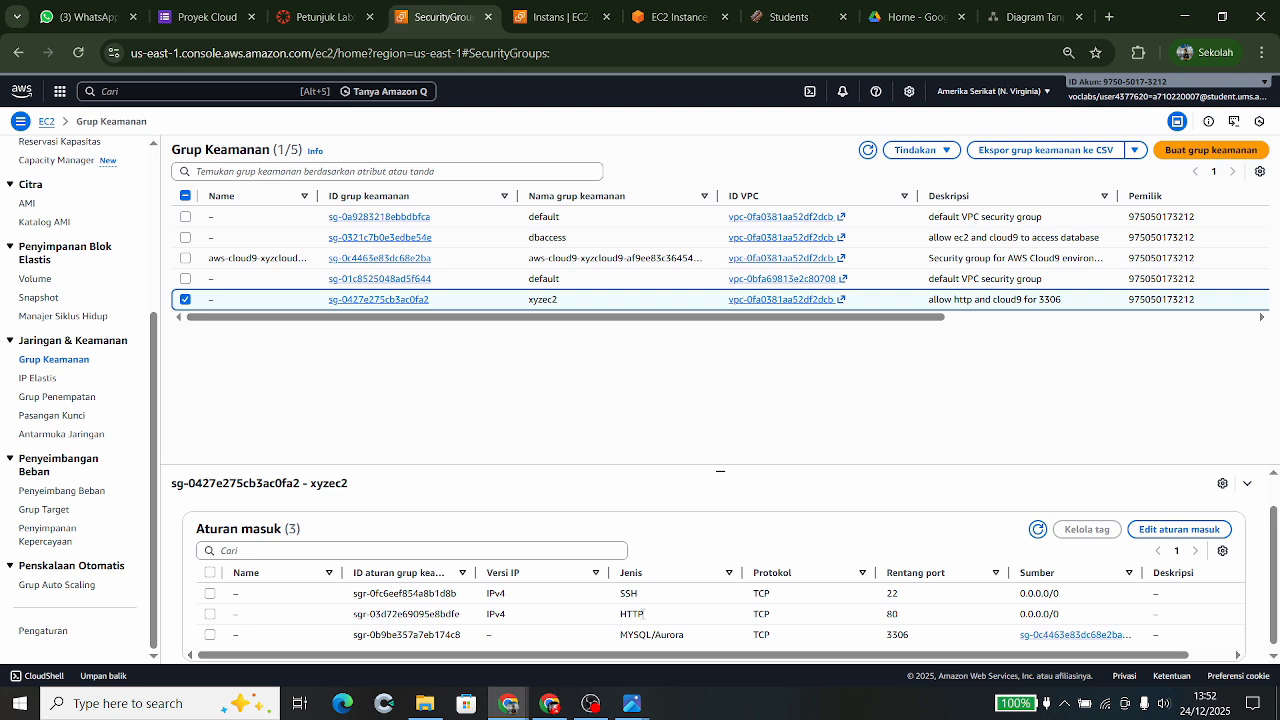
{"action": "scroll", "coordinate": [641, 628], "scroll_direction": "down", "scroll_amount": 1}
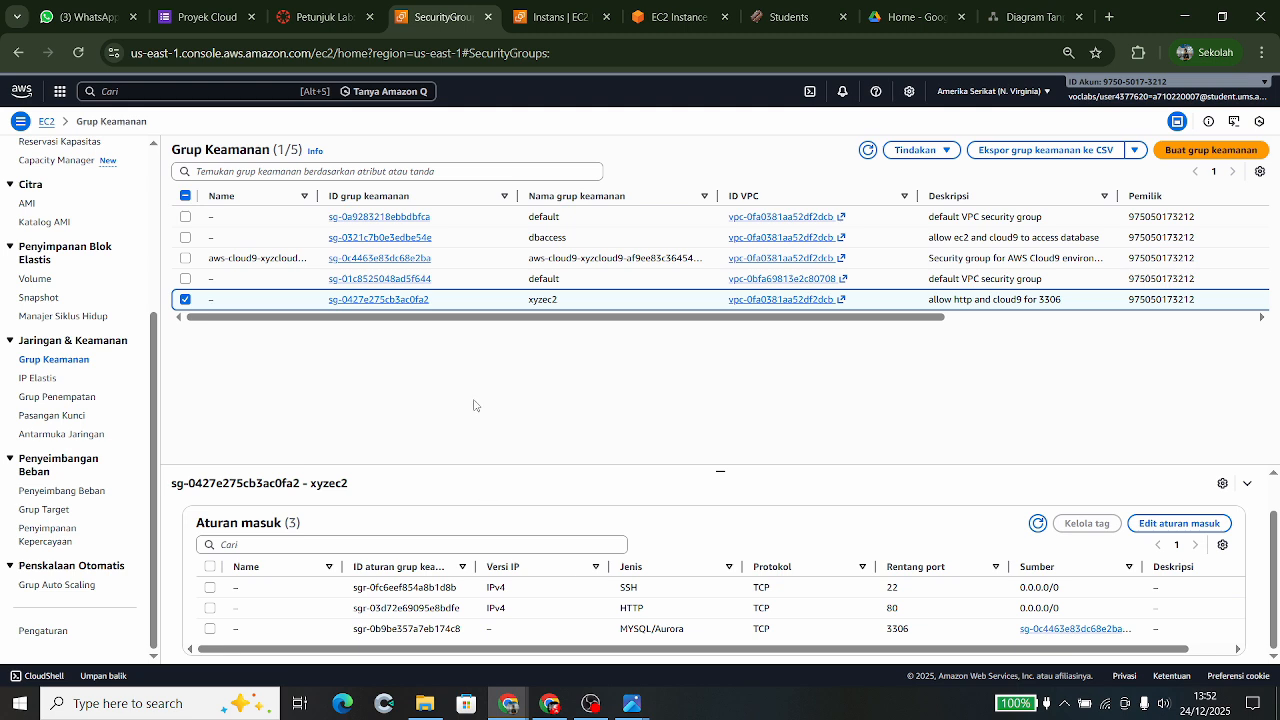
- Switch the selection to dbaccess and look over its rules and general details
{"action": "left_click", "coordinate": [186, 300]}
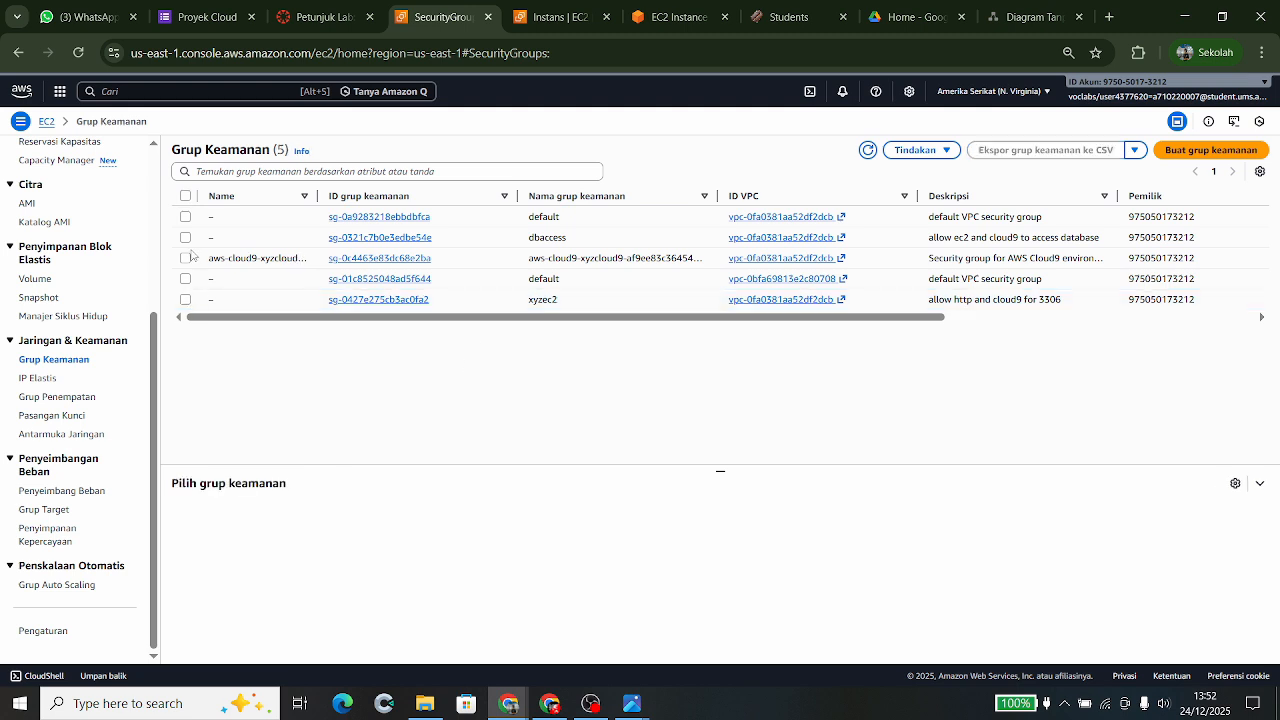
{"action": "left_click", "coordinate": [185, 238]}
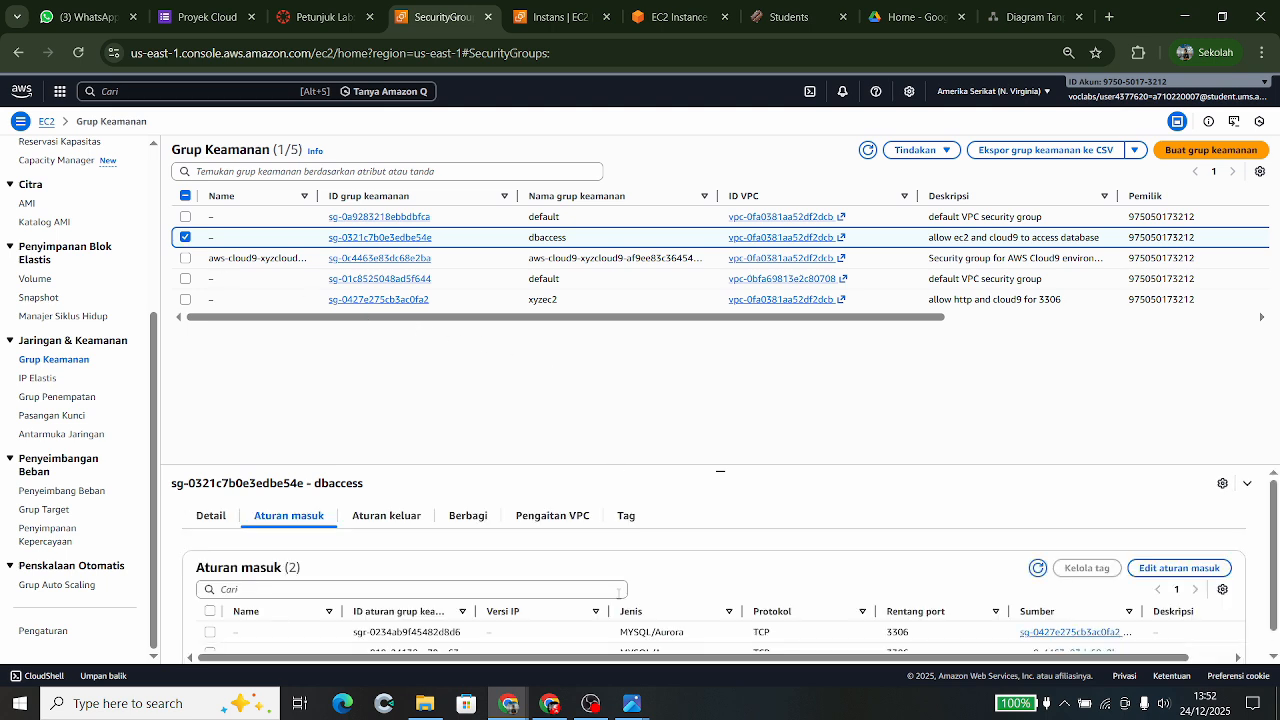
{"action": "scroll", "coordinate": [613, 606], "scroll_direction": "down", "scroll_amount": 1}
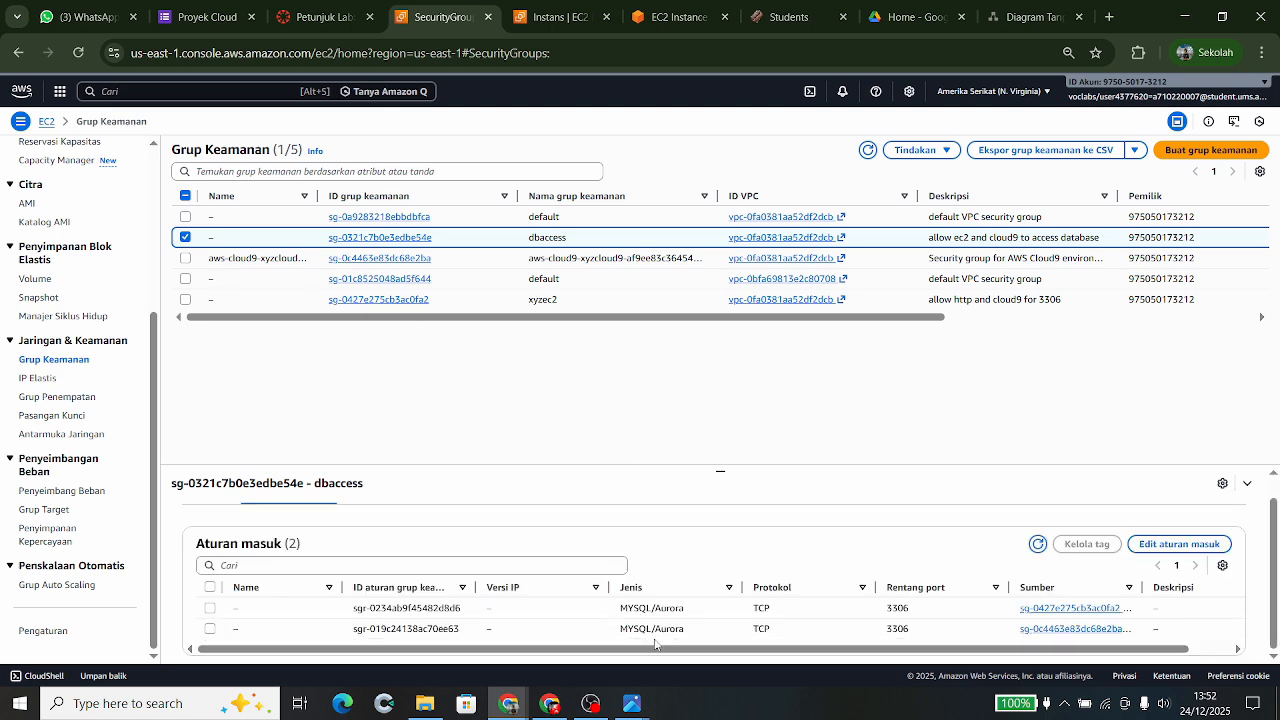
{"action": "scroll", "coordinate": [653, 615], "scroll_direction": "up", "scroll_amount": 1}
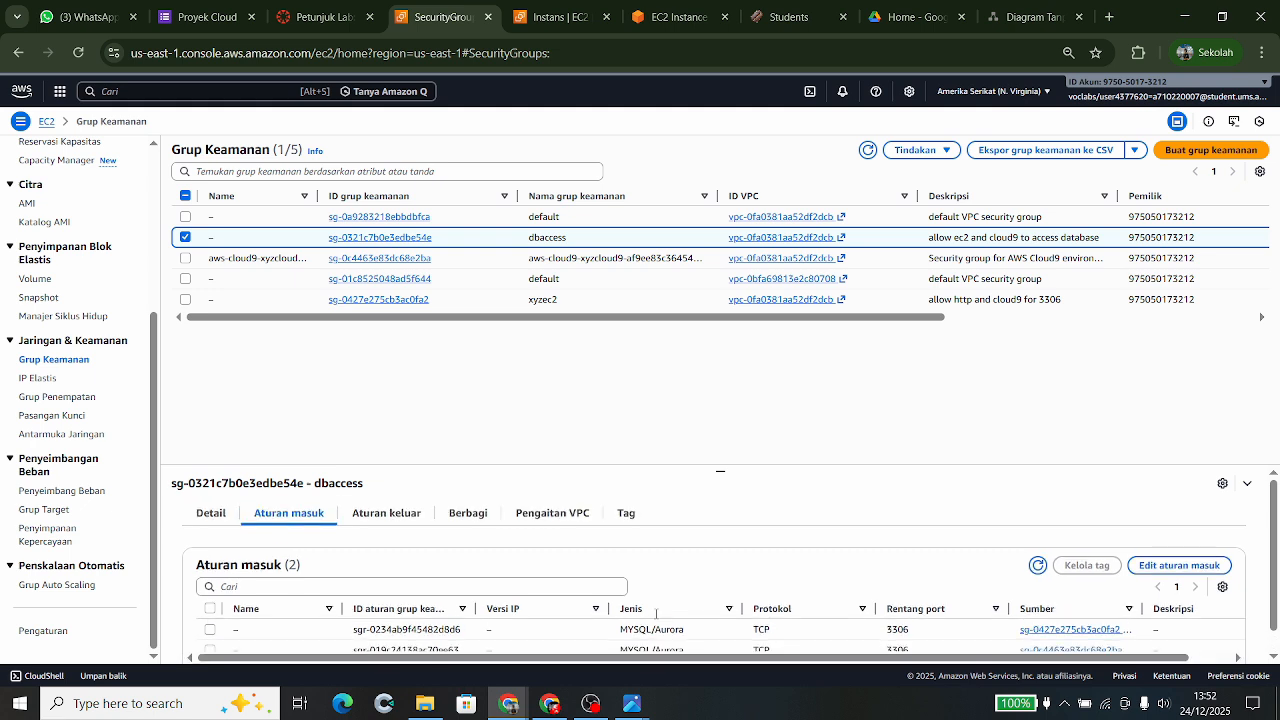
{"action": "scroll", "coordinate": [656, 614], "scroll_direction": "down", "scroll_amount": 1}
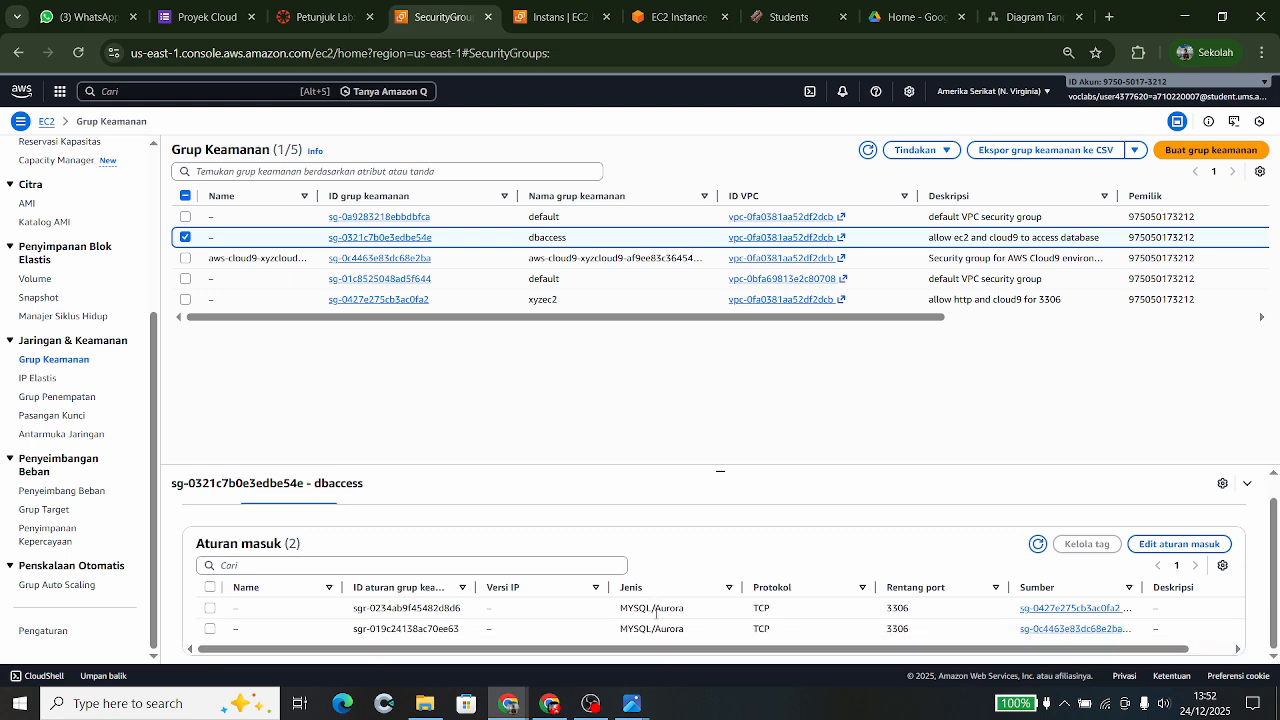
{"action": "scroll", "coordinate": [656, 614], "scroll_direction": "up", "scroll_amount": 1}
{"action": "left_click", "coordinate": [213, 520]}
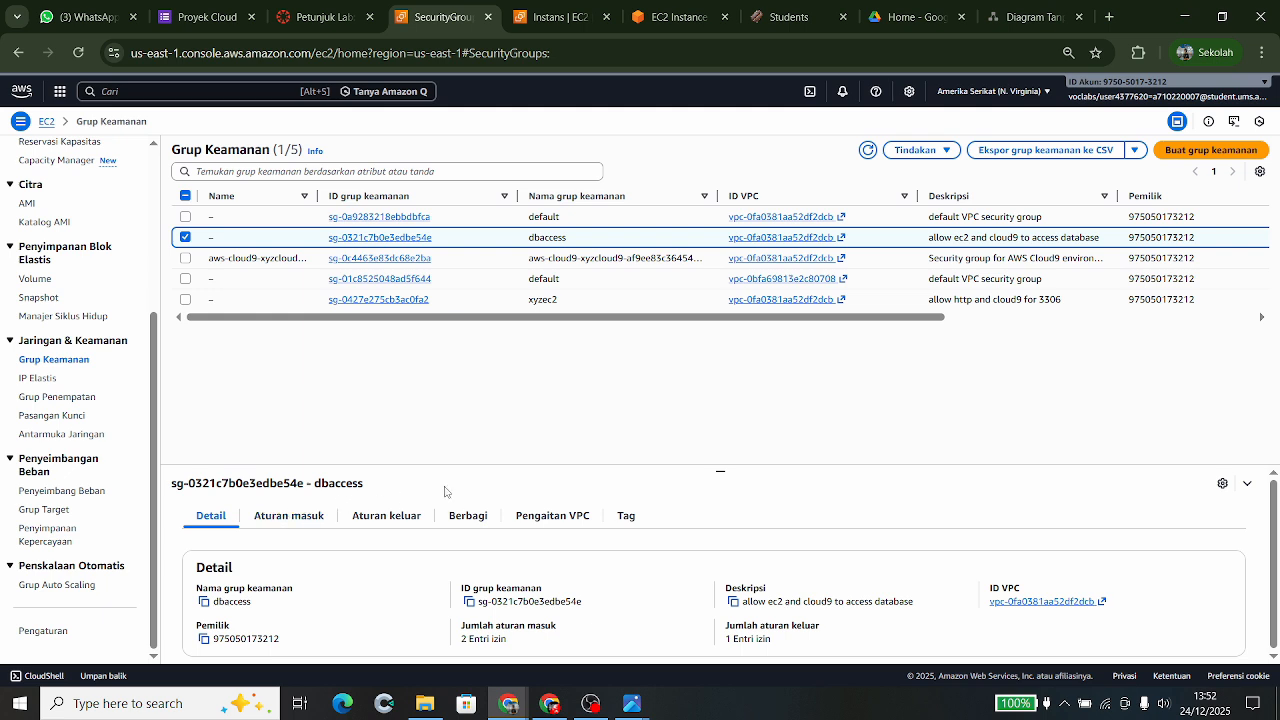
- Reselect xyzec2 and recheck its SSH 22, HTTP 80 and MySQL/Aurora 3306 inbound rules
{"action": "left_click", "coordinate": [185, 299]}
{"action": "left_click", "coordinate": [185, 238]}
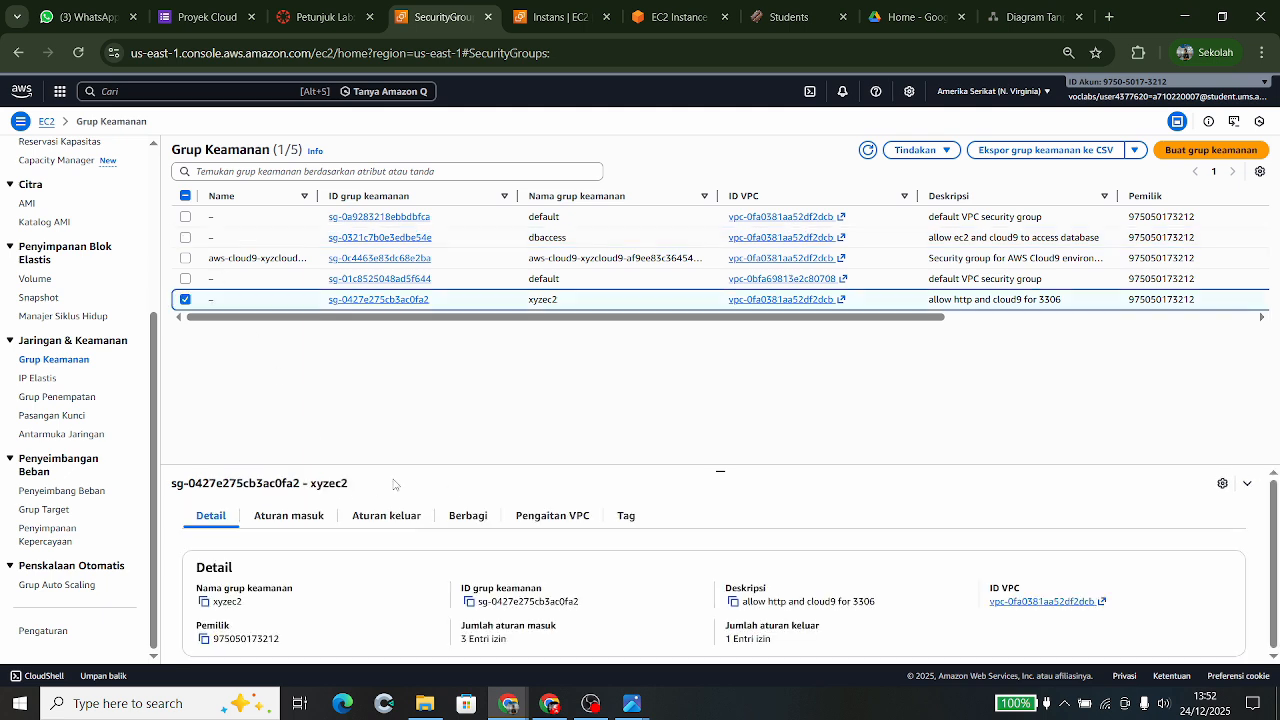
{"action": "left_click", "coordinate": [296, 516]}
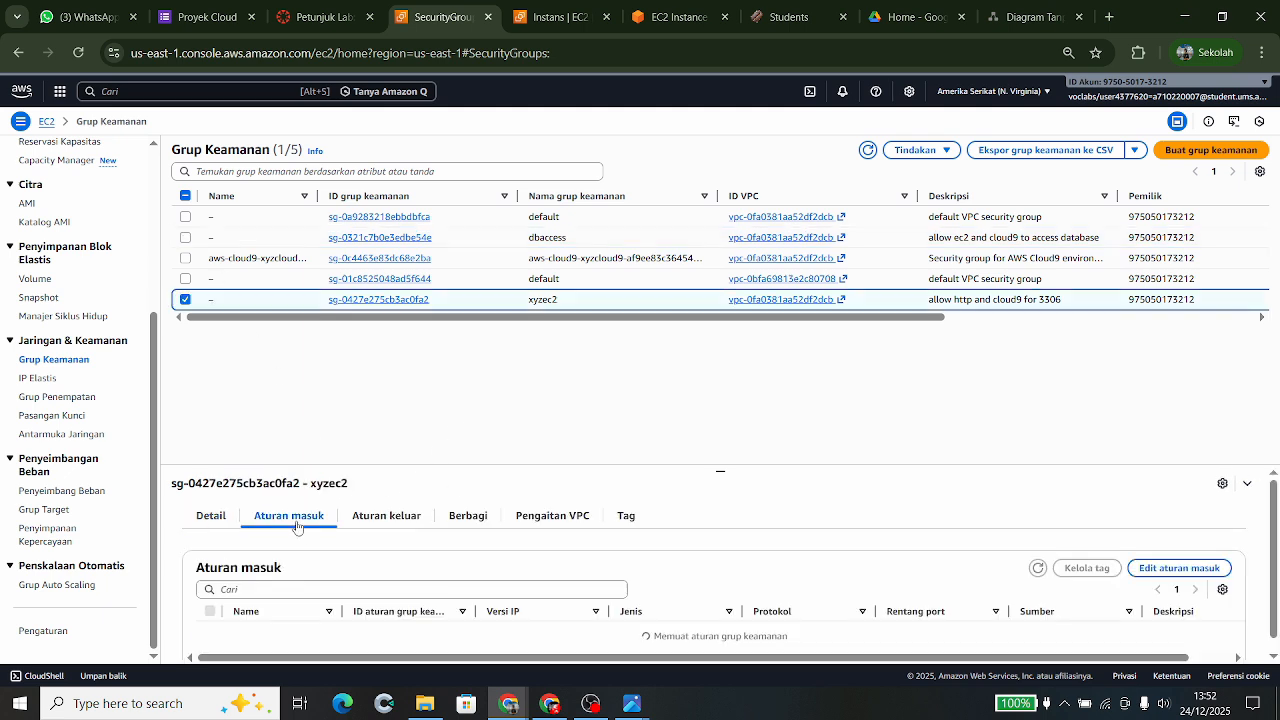
{"action": "scroll", "coordinate": [508, 577], "scroll_direction": "down", "scroll_amount": 1}
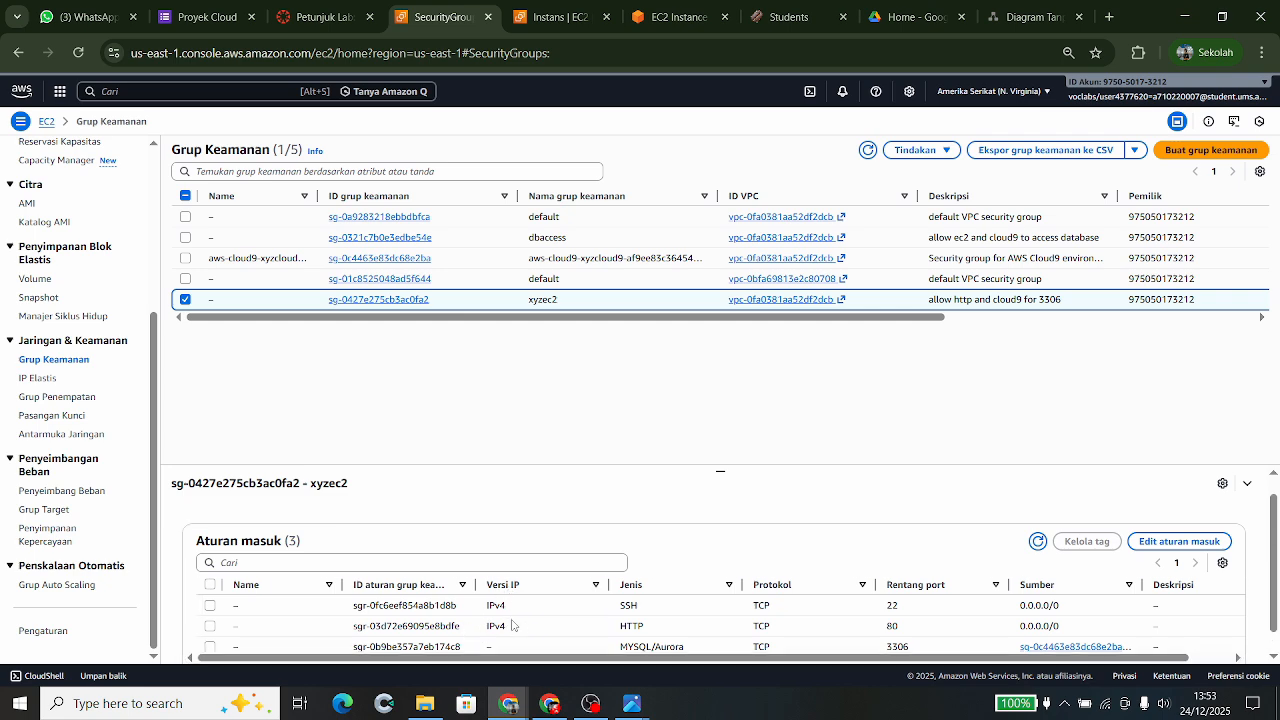
{"action": "scroll", "coordinate": [511, 625], "scroll_direction": "up", "scroll_amount": 1}
{"action": "scroll", "coordinate": [511, 625], "scroll_direction": "down", "scroll_amount": 1}
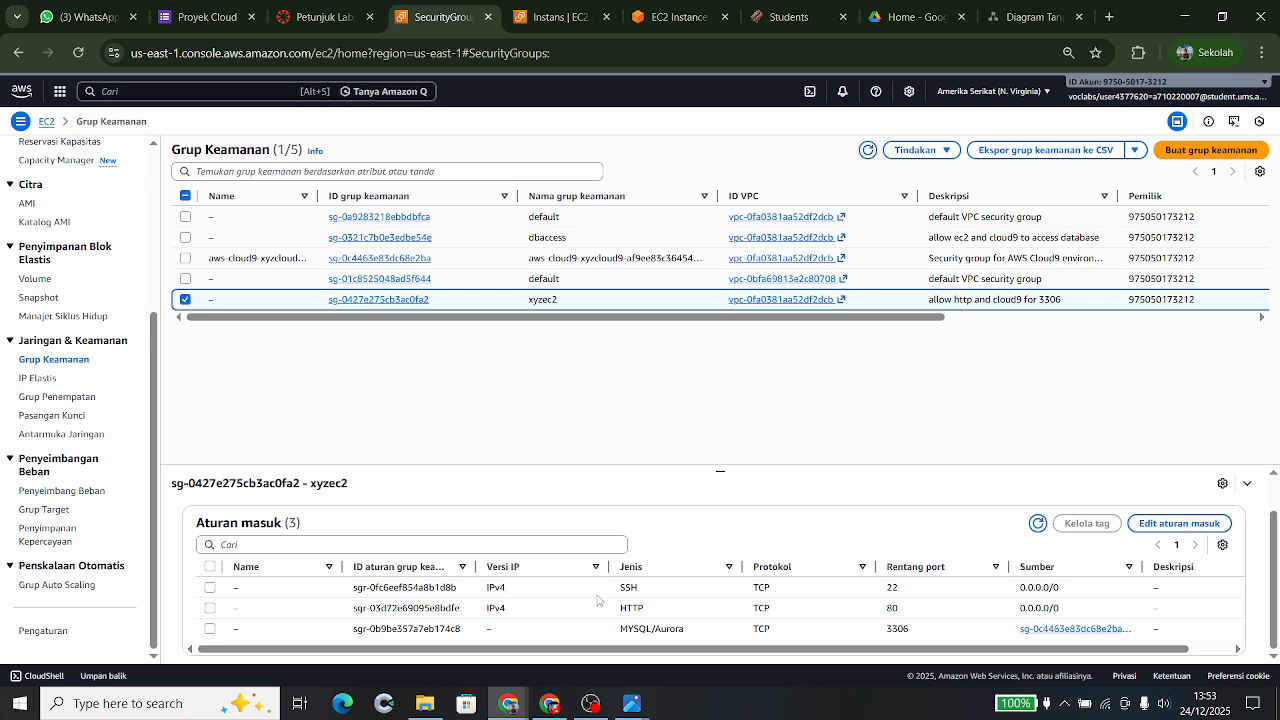
{"action": "scroll", "coordinate": [679, 587], "scroll_direction": "up", "scroll_amount": 1}
{"action": "scroll", "coordinate": [679, 587], "scroll_direction": "down", "scroll_amount": 1}
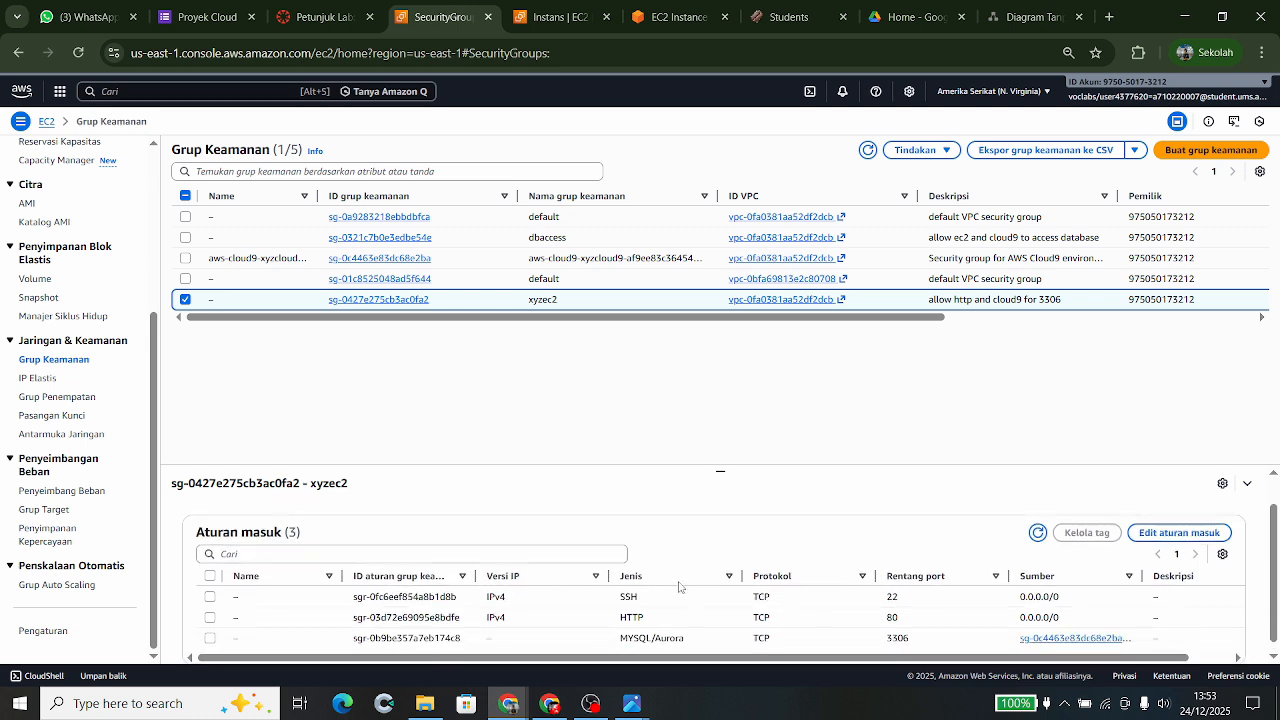
{"action": "scroll", "coordinate": [679, 587], "scroll_direction": "down", "scroll_amount": 1}
{"action": "scroll", "coordinate": [679, 587], "scroll_direction": "up", "scroll_amount": 1}
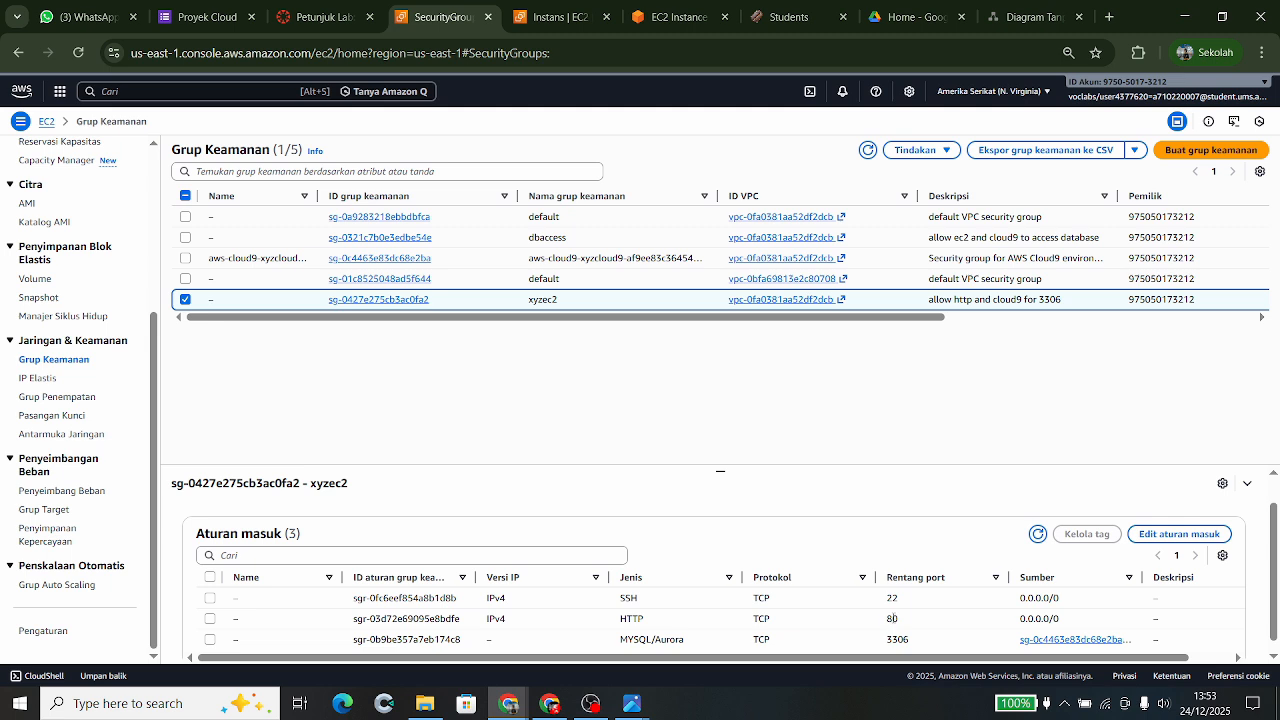
{"action": "scroll", "coordinate": [872, 611], "scroll_direction": "up", "scroll_amount": 1}
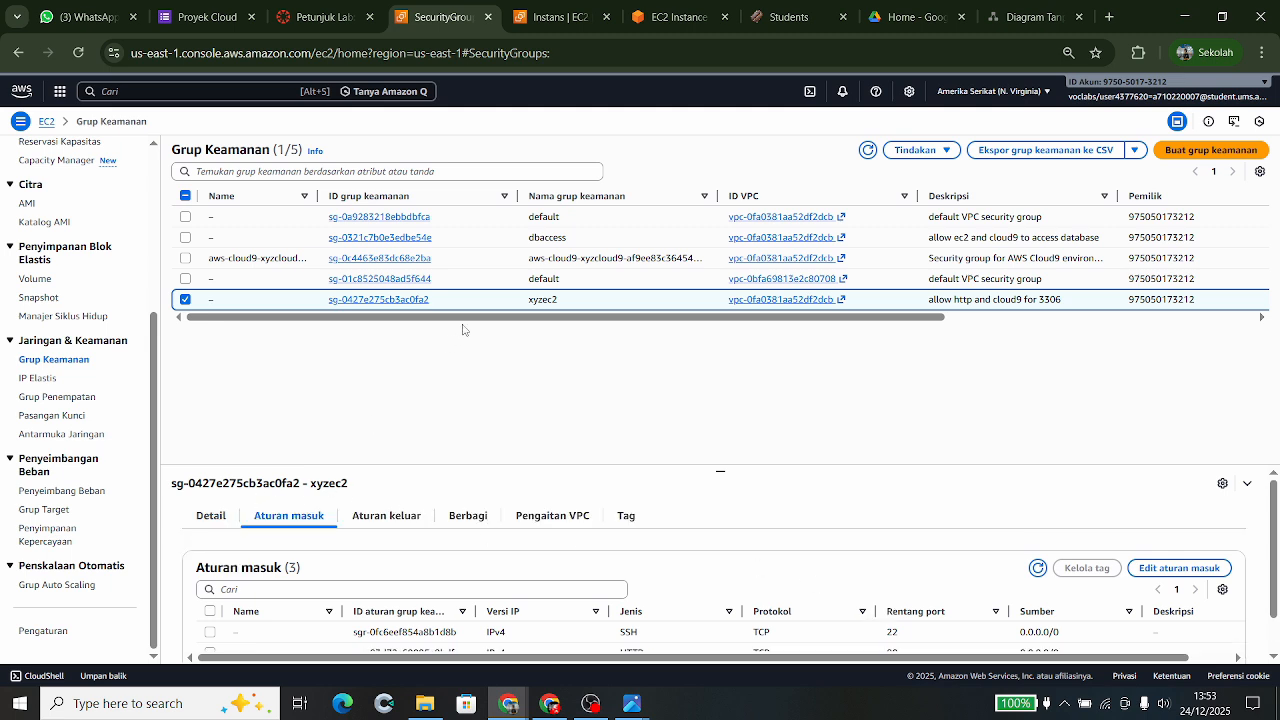
{"action": "left_click", "coordinate": [187, 300]}
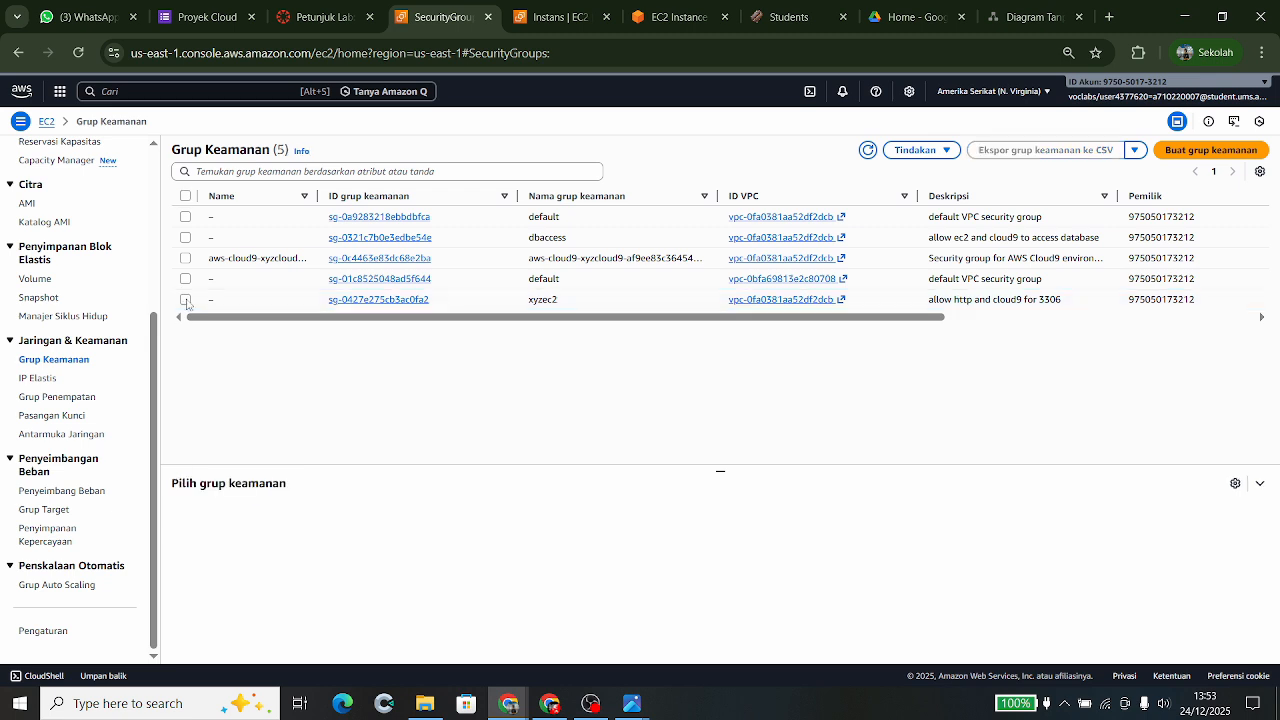
- Confirm dbaccess's two MySQL/Aurora 3306 inbound rules, then switch to the Student app's All students list
{"action": "left_click", "coordinate": [185, 238]}
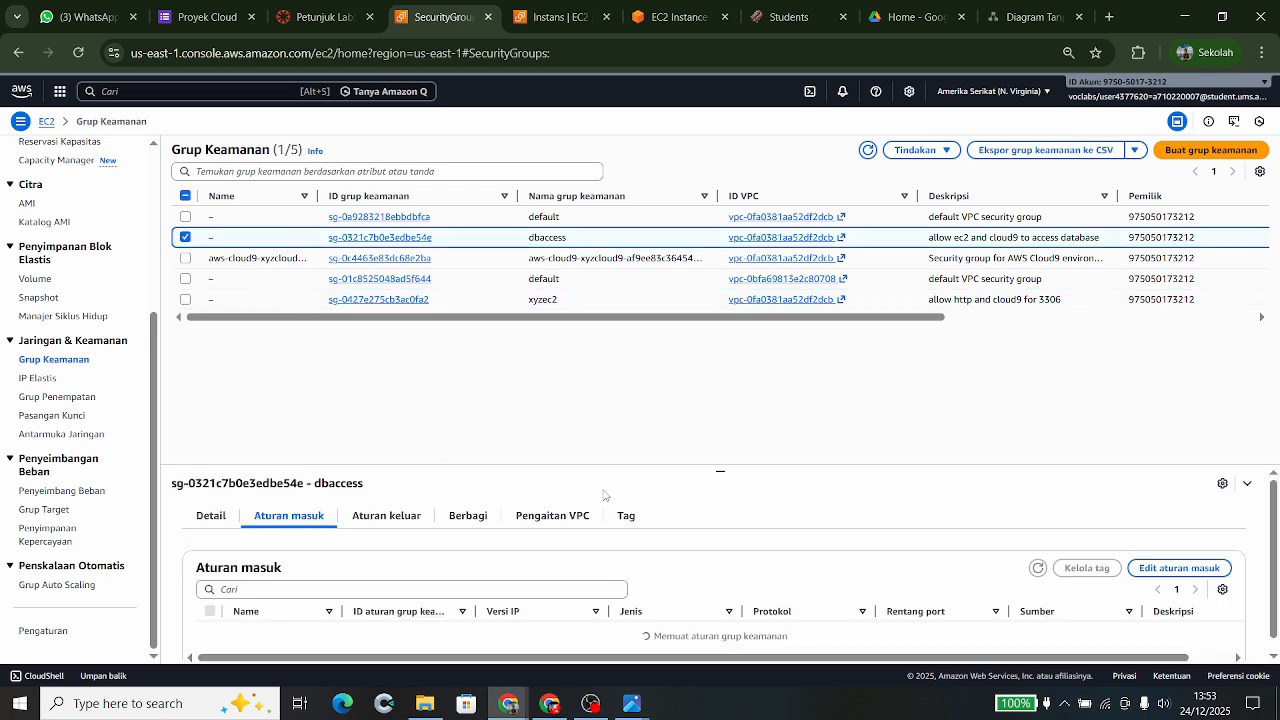
{"action": "scroll", "coordinate": [667, 535], "scroll_direction": "down", "scroll_amount": 1}
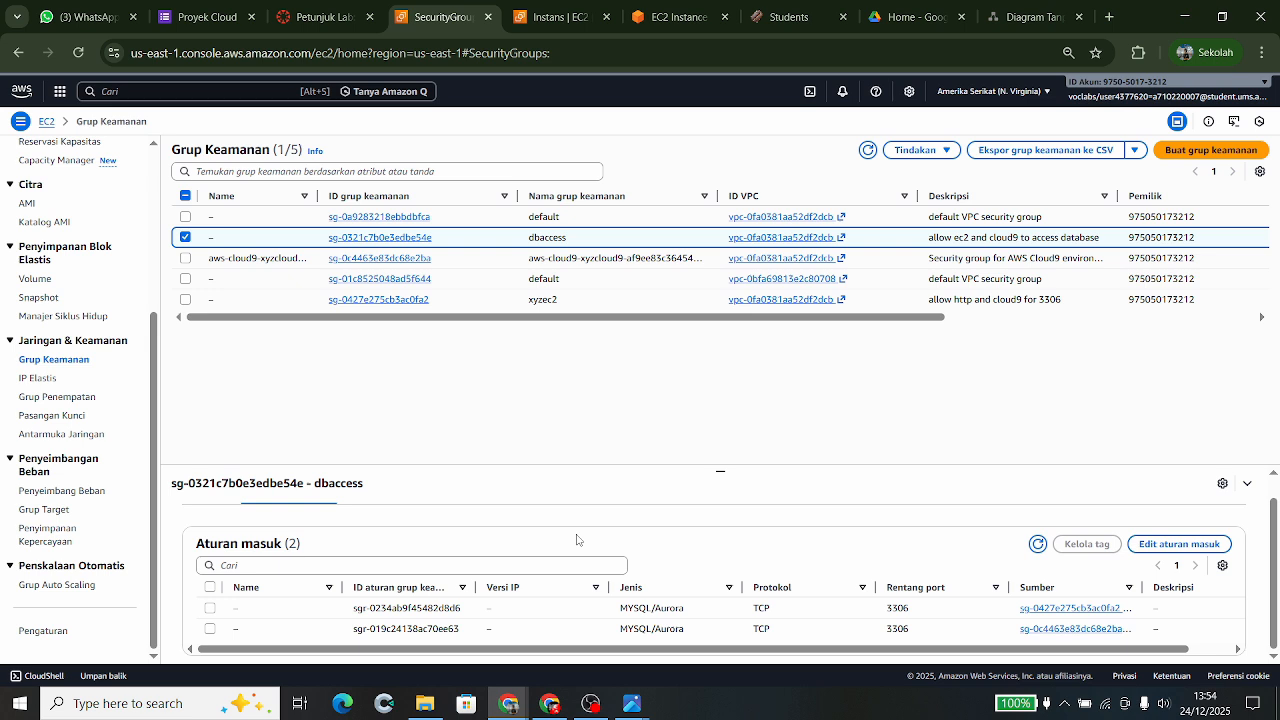
{"action": "scroll", "coordinate": [283, 620], "scroll_direction": "up", "scroll_amount": 2}
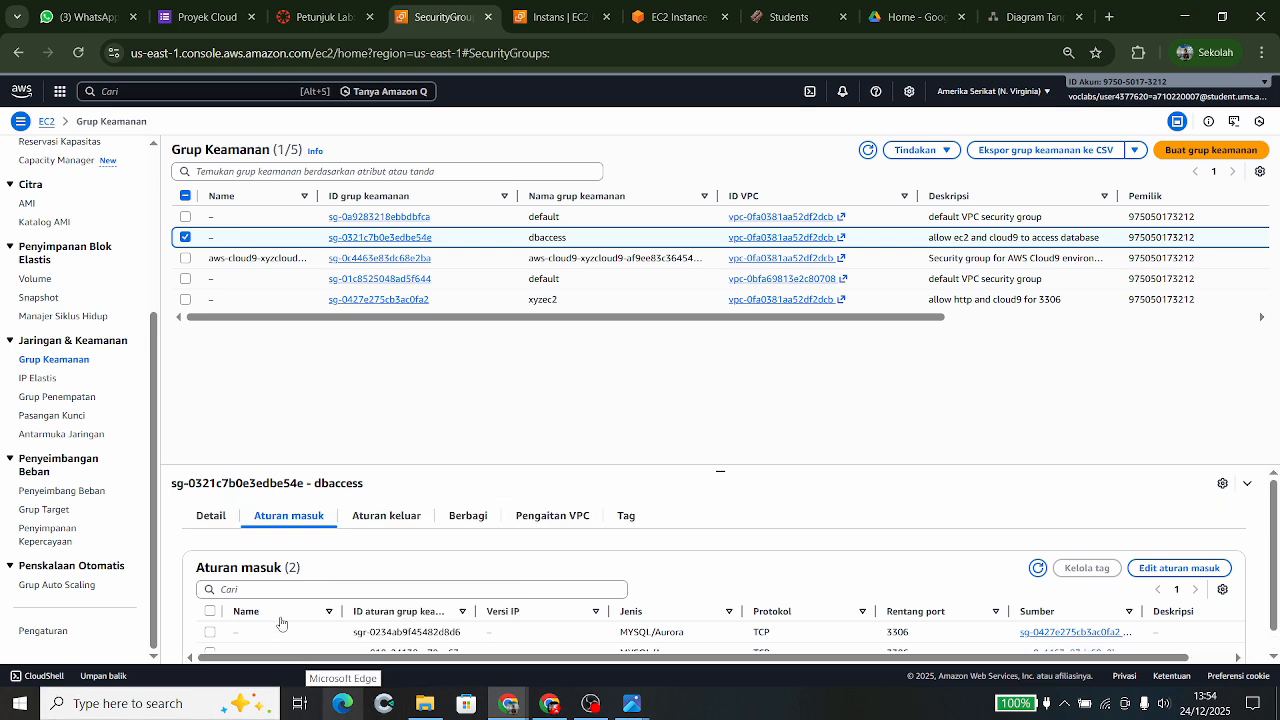
{"action": "left_click", "coordinate": [210, 515]}
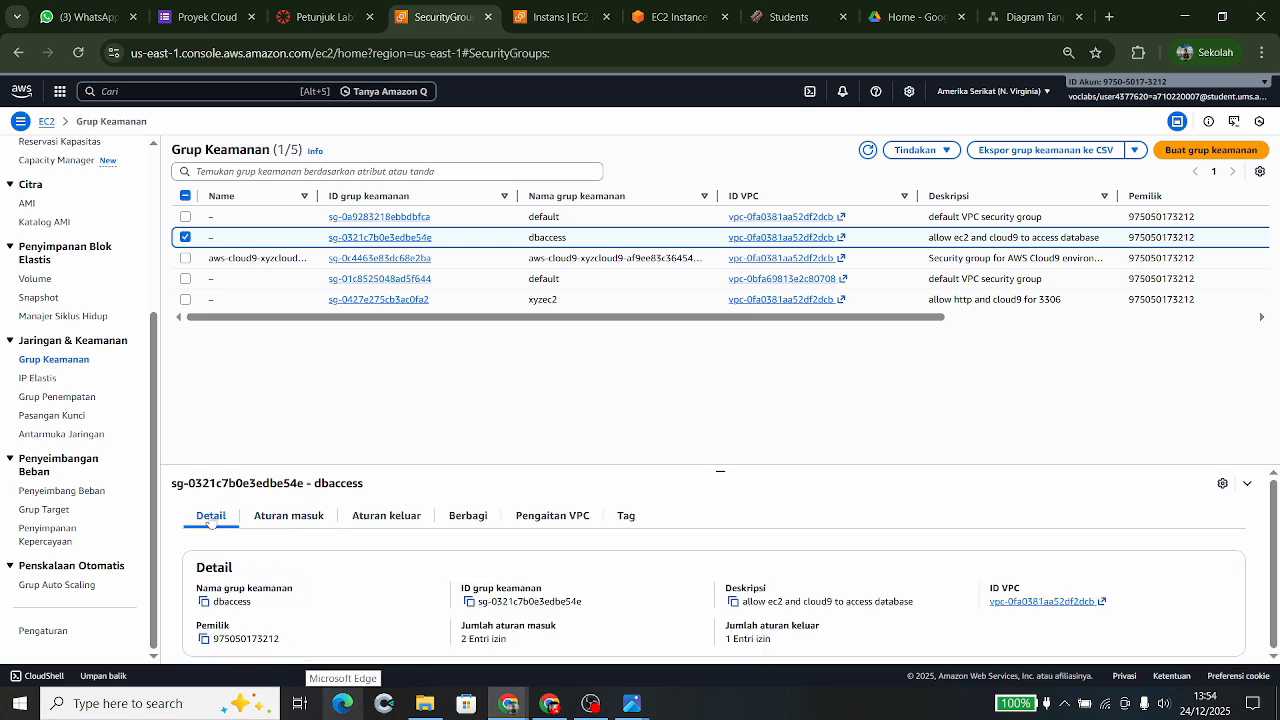
{"action": "left_click", "coordinate": [280, 517]}
{"action": "scroll", "coordinate": [318, 575], "scroll_direction": "down", "scroll_amount": 2}
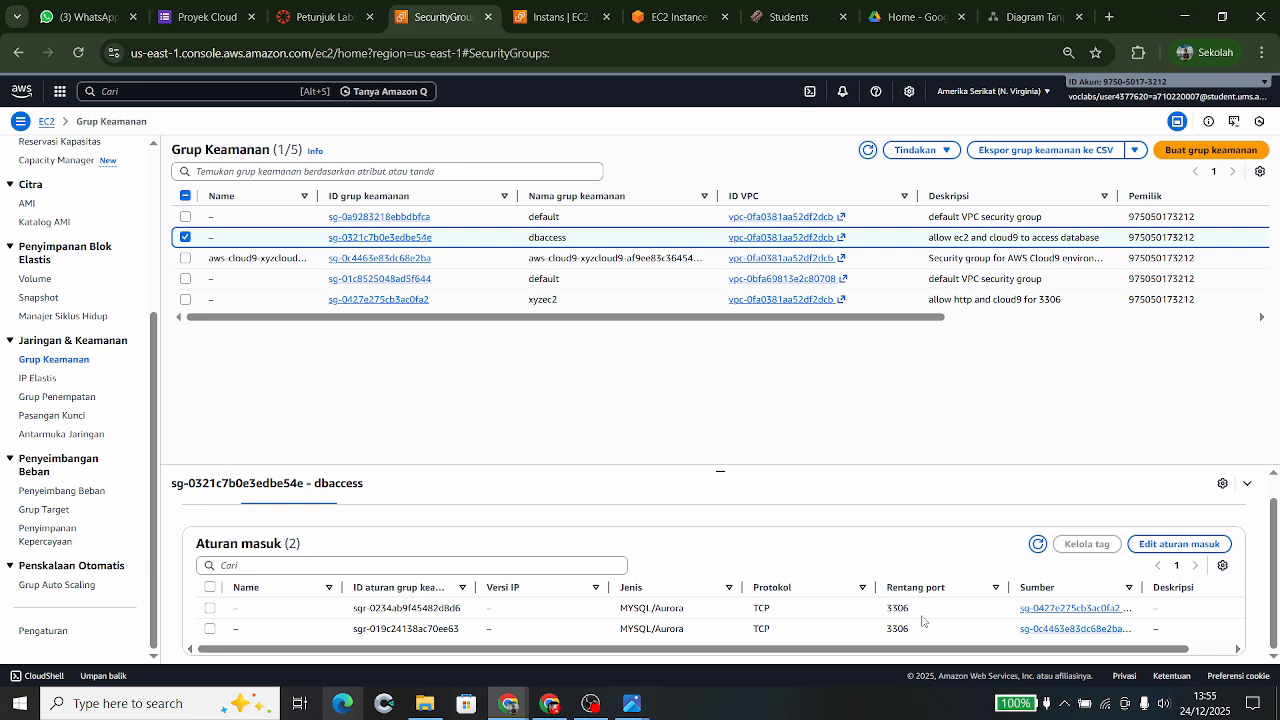
{"action": "left_click", "coordinate": [789, 17]}
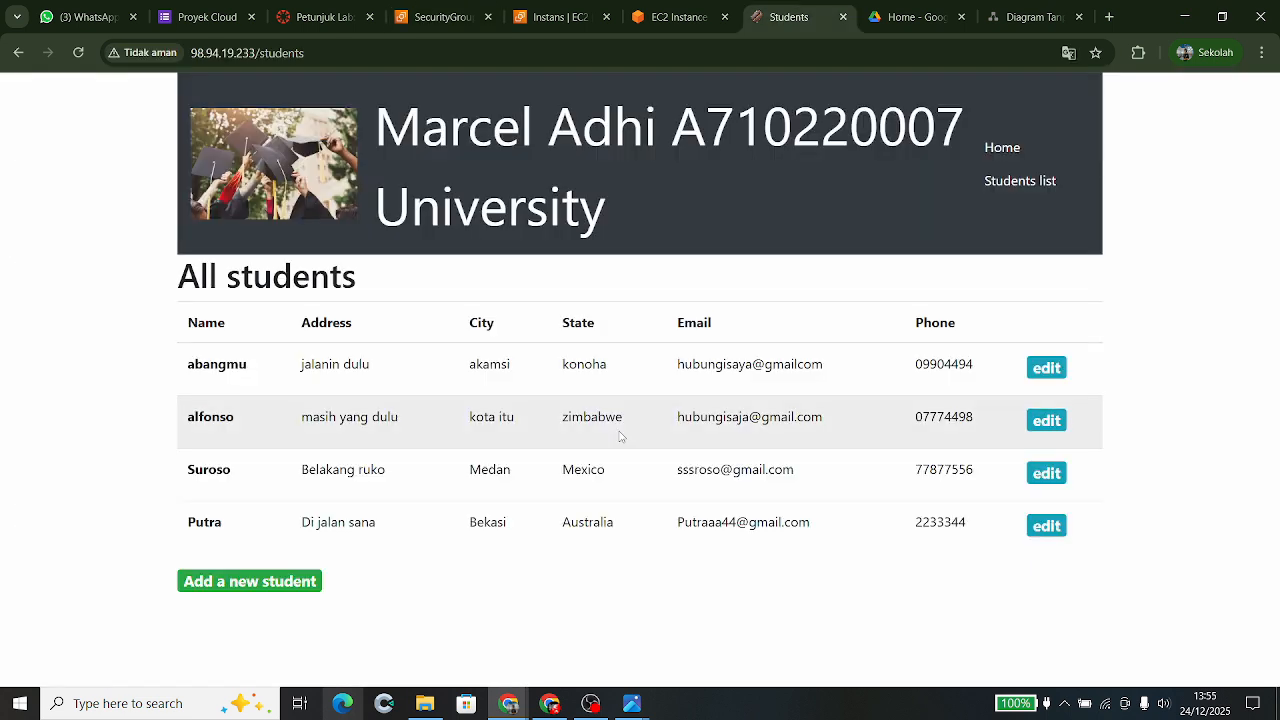